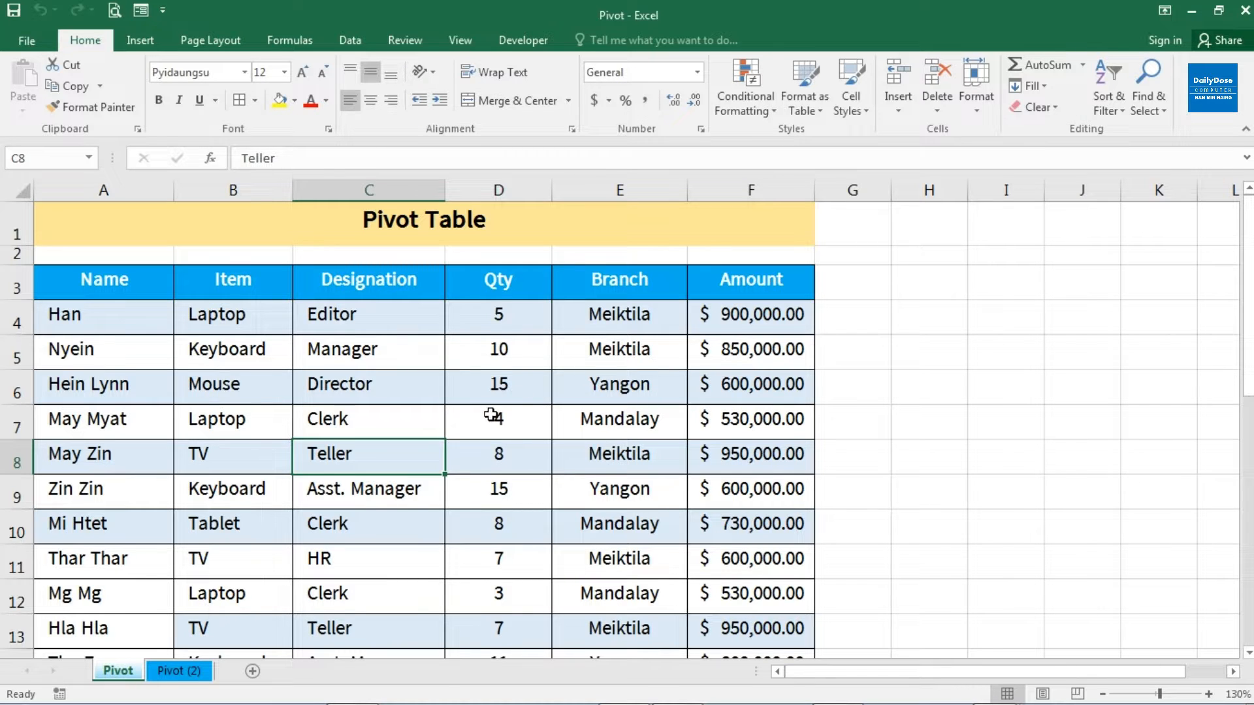
# Look through all the records on the Pivot sheet, from the header row down to the last entries
pyautogui.scroll(-7, 495, 418)
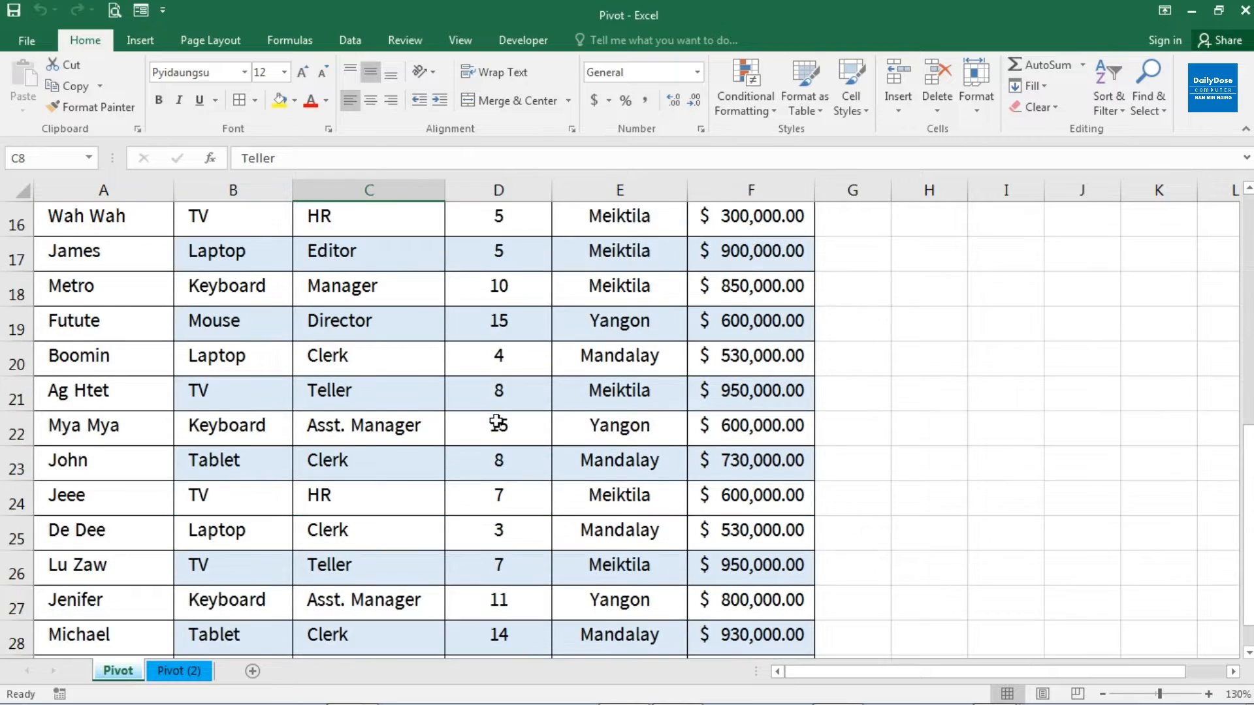
pyautogui.scroll(7, 496, 421)
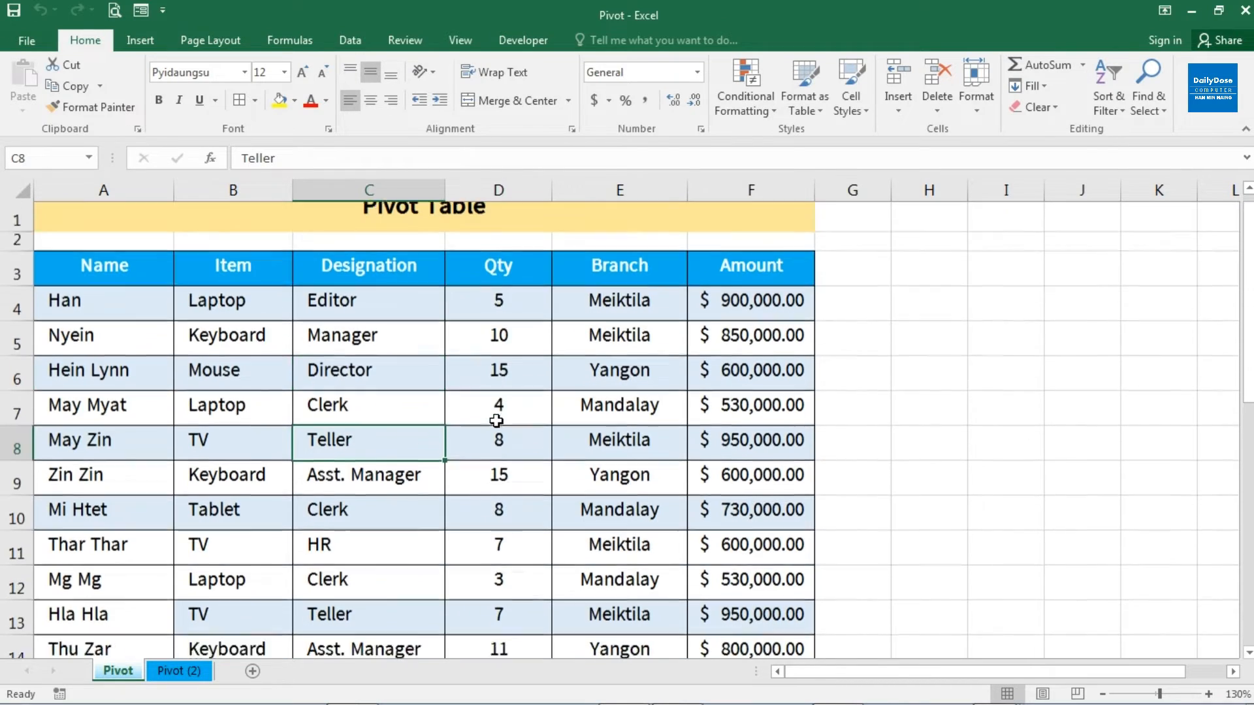
pyautogui.scroll(-5, 496, 420)
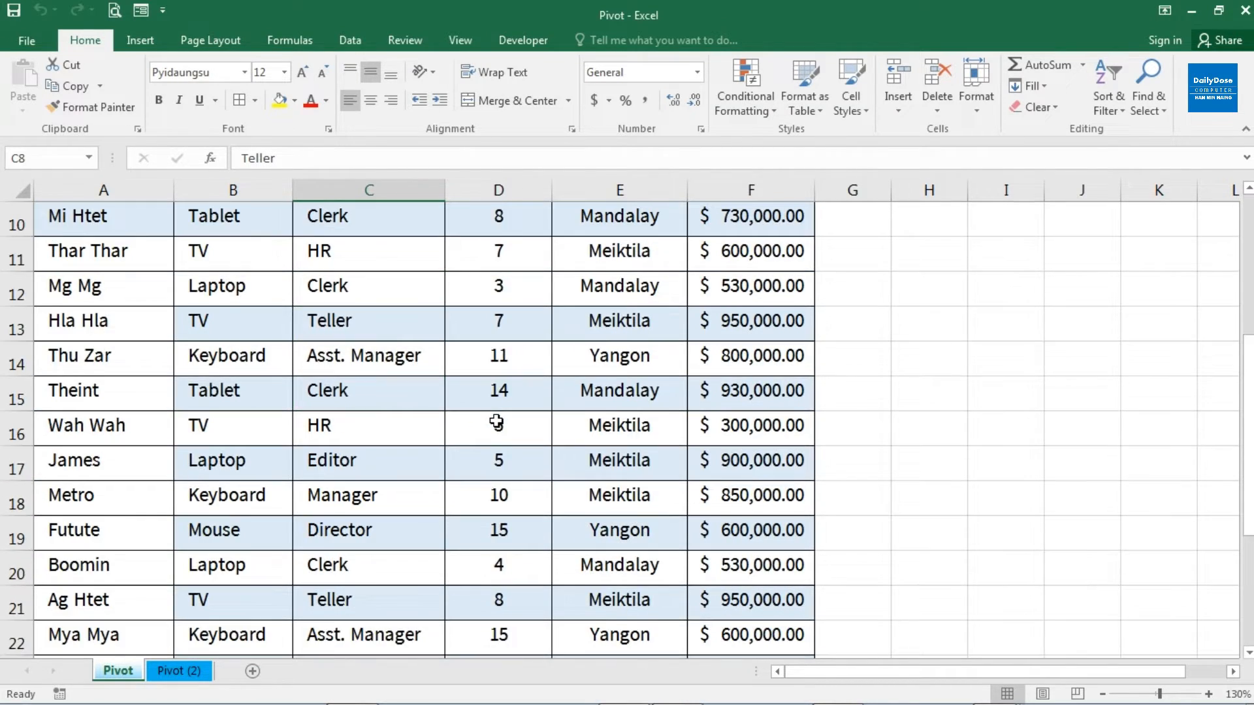
pyautogui.scroll(-3, 496, 421)
pyautogui.scroll(6, 496, 422)
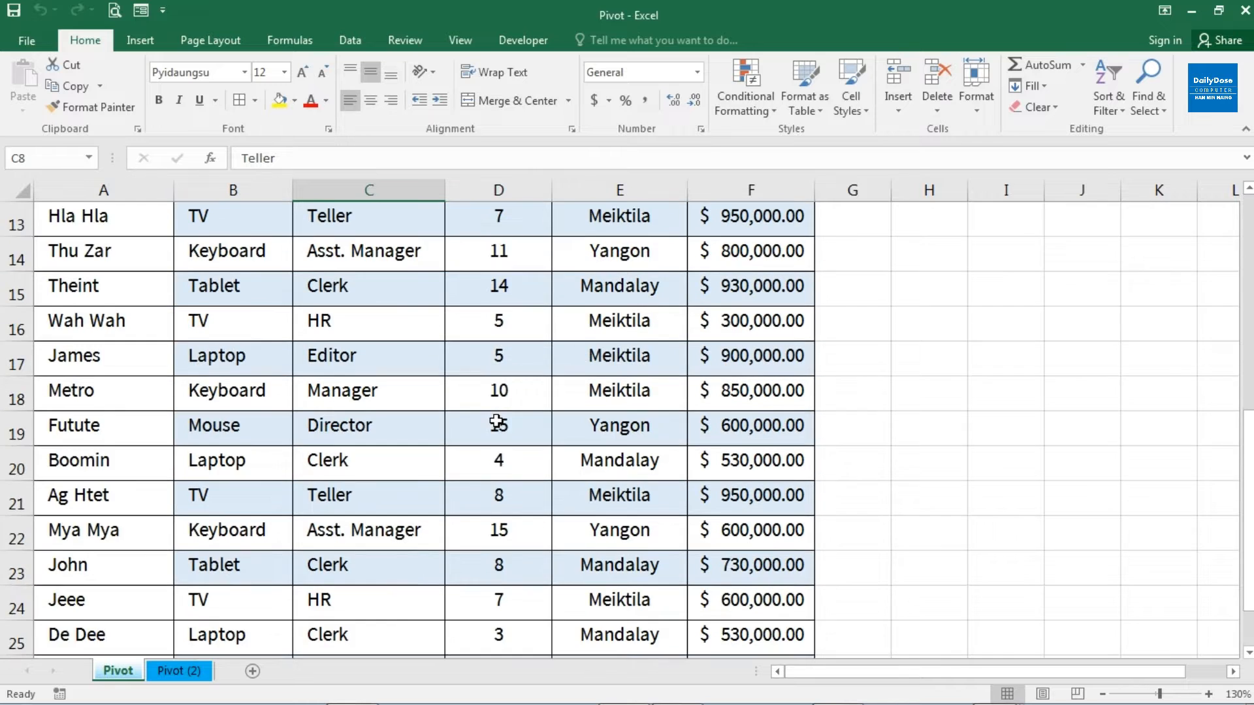
pyautogui.scroll(2, 496, 421)
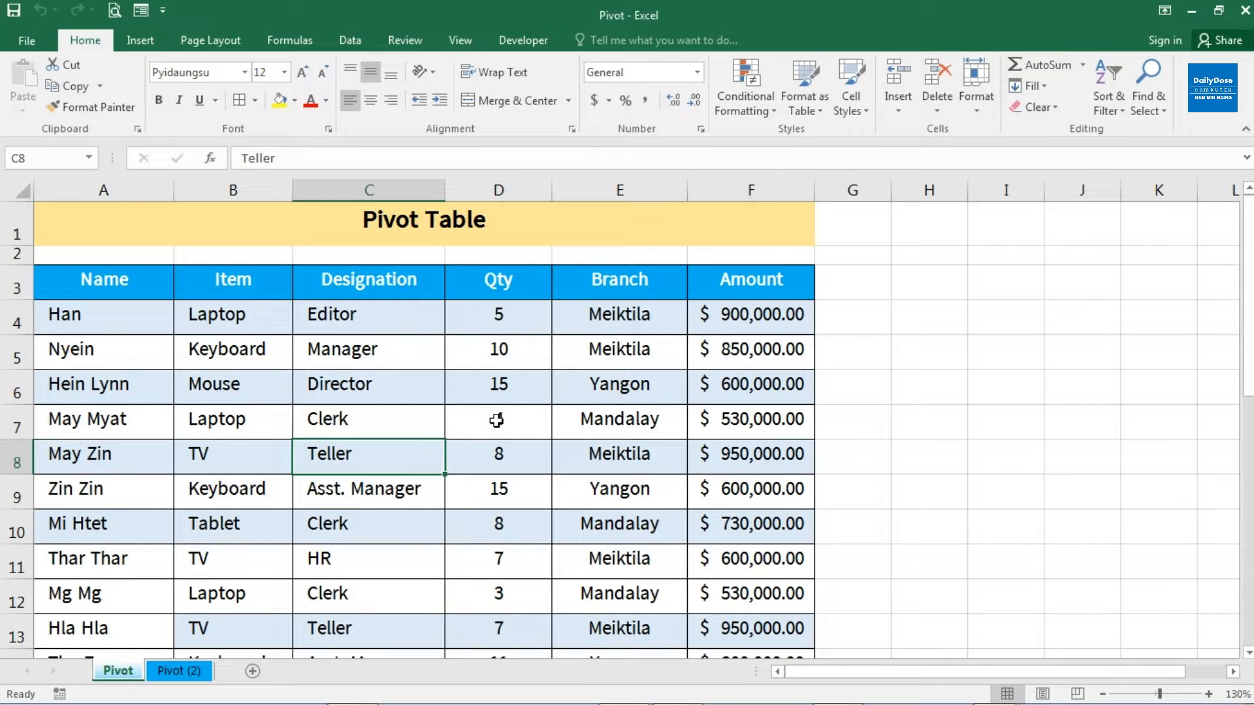
# Review the table's column headings one by one: Name, Item, Designation, Qty, Branch and Amount
pyautogui.click(118, 282)
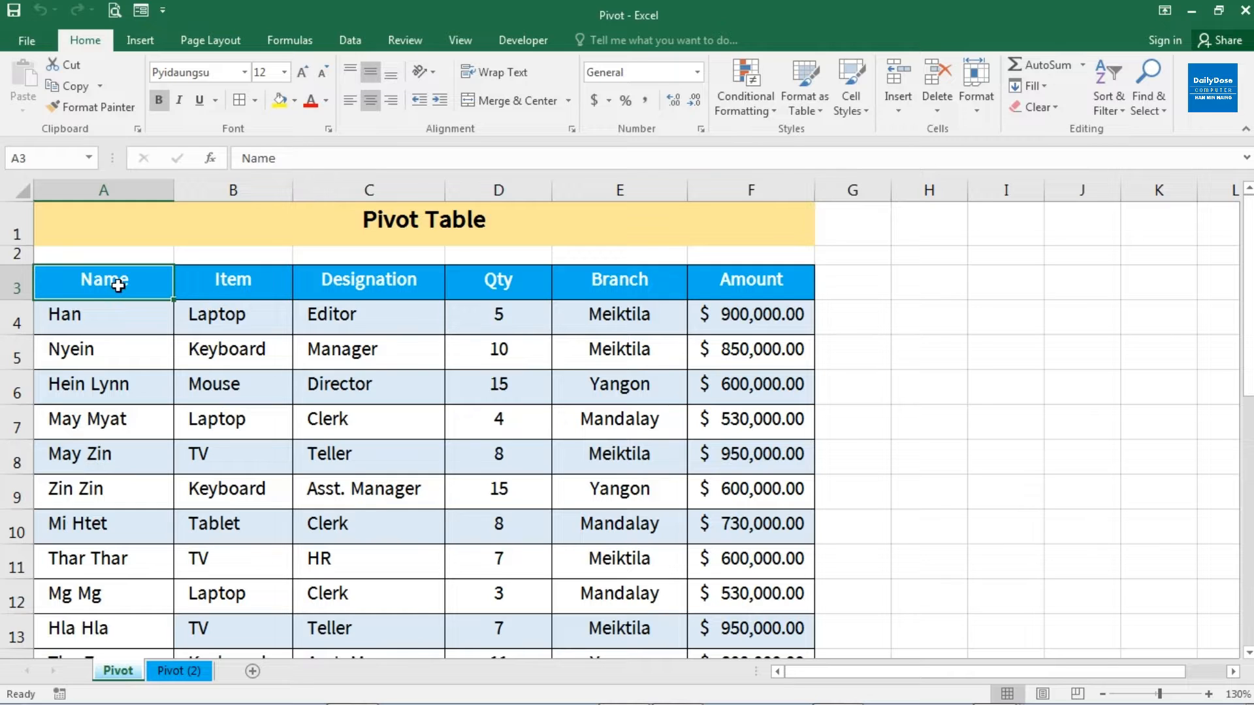
pyautogui.click(253, 287)
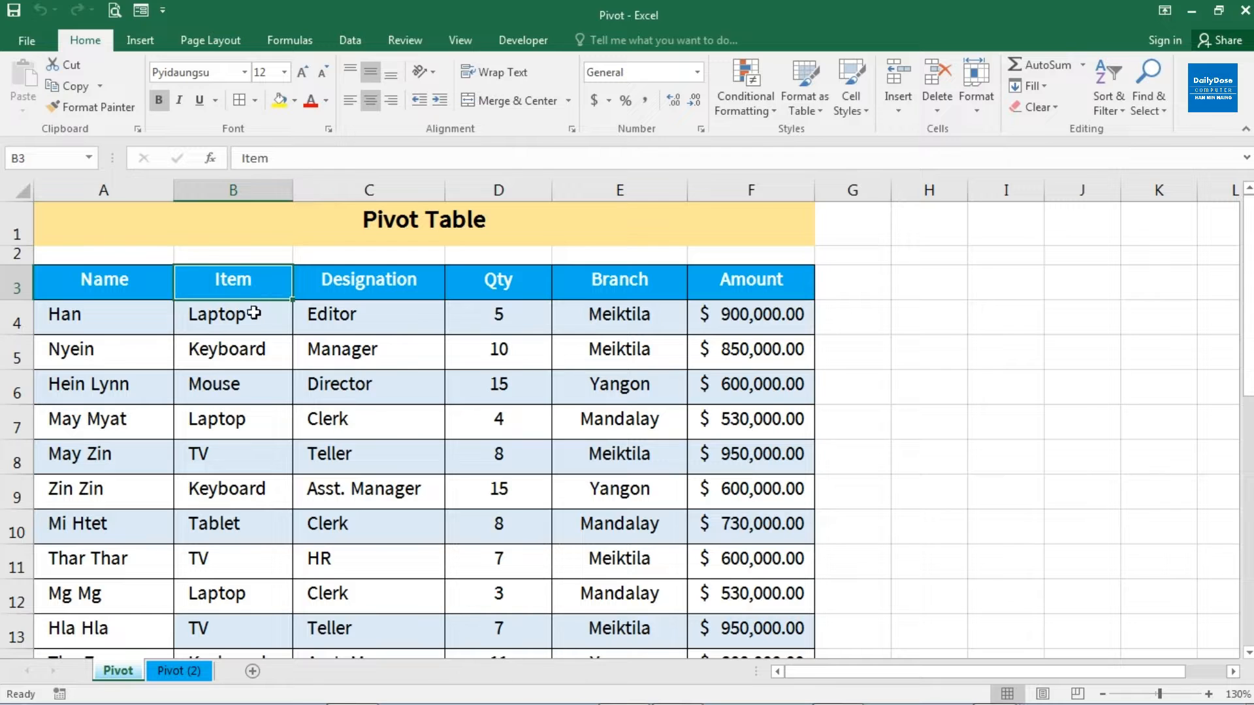
pyautogui.click(252, 314)
pyautogui.click(252, 354)
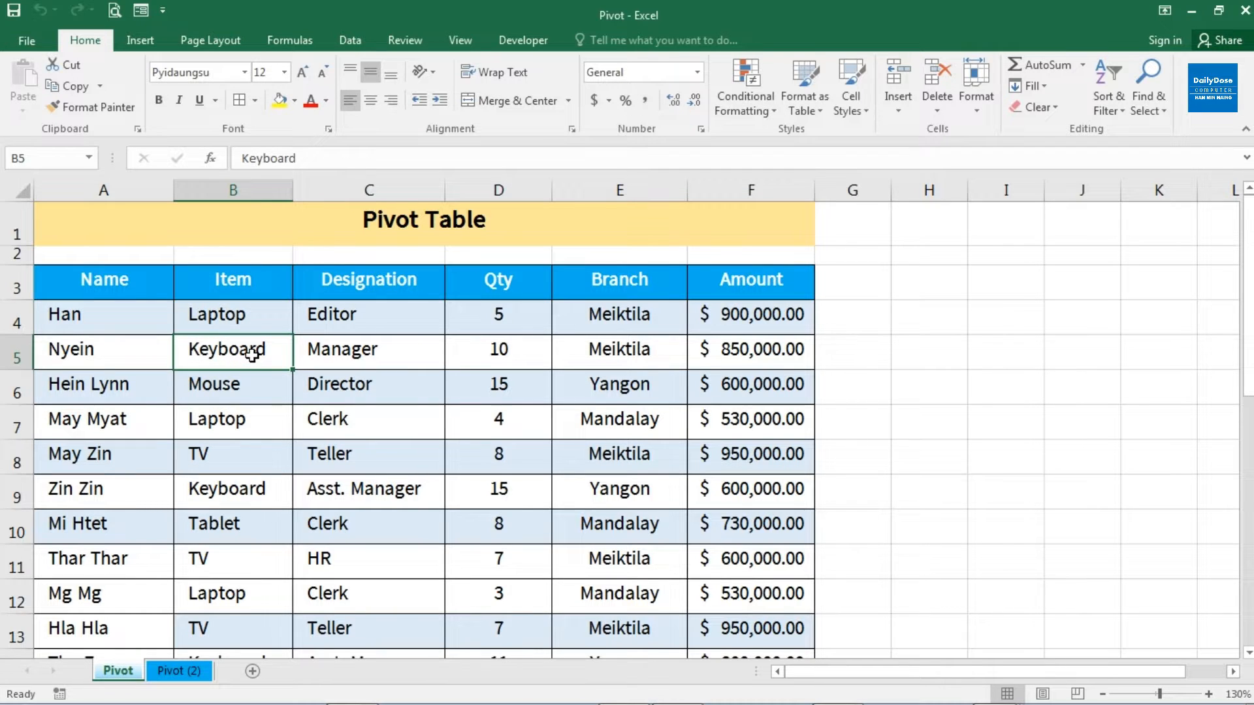
pyautogui.click(252, 316)
pyautogui.click(262, 283)
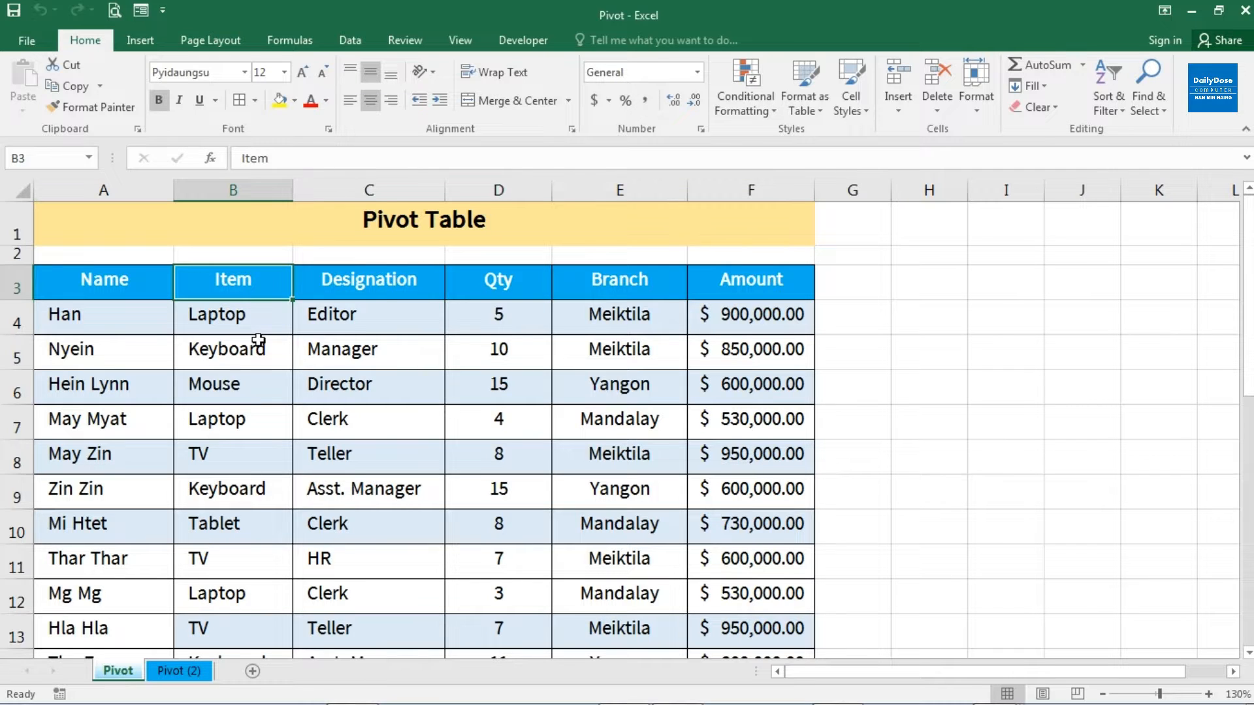
pyautogui.click(384, 289)
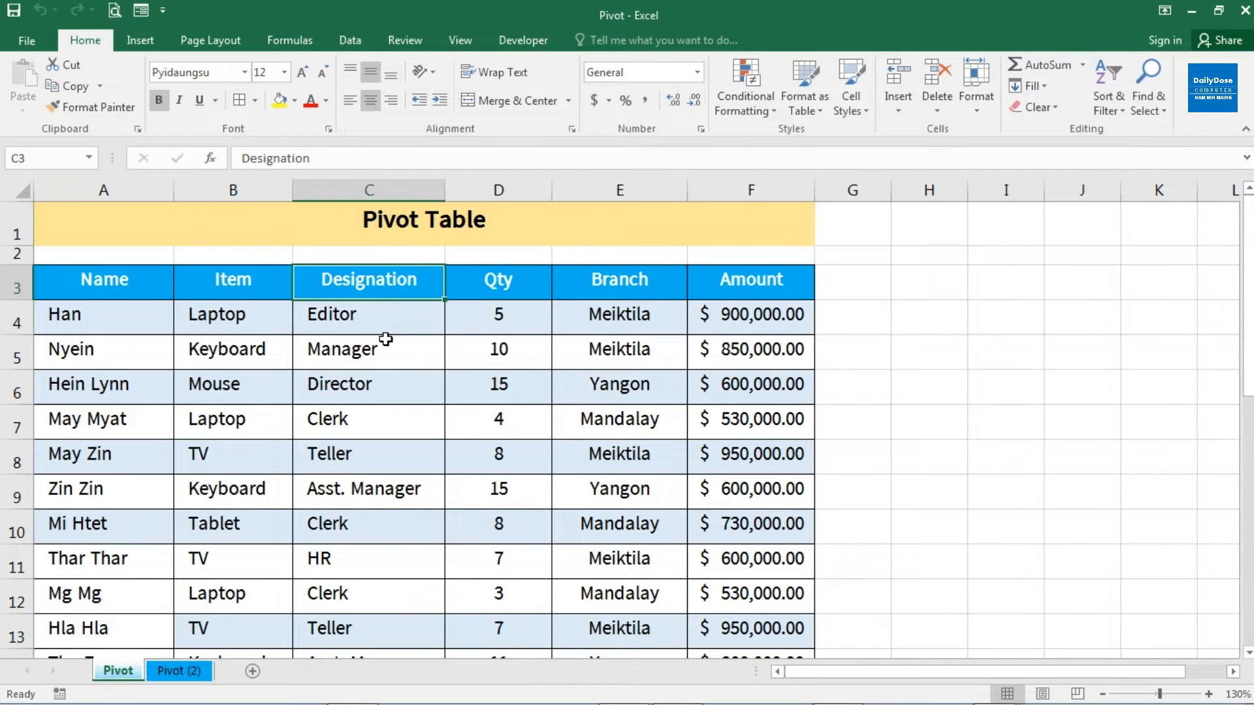
pyautogui.click(474, 291)
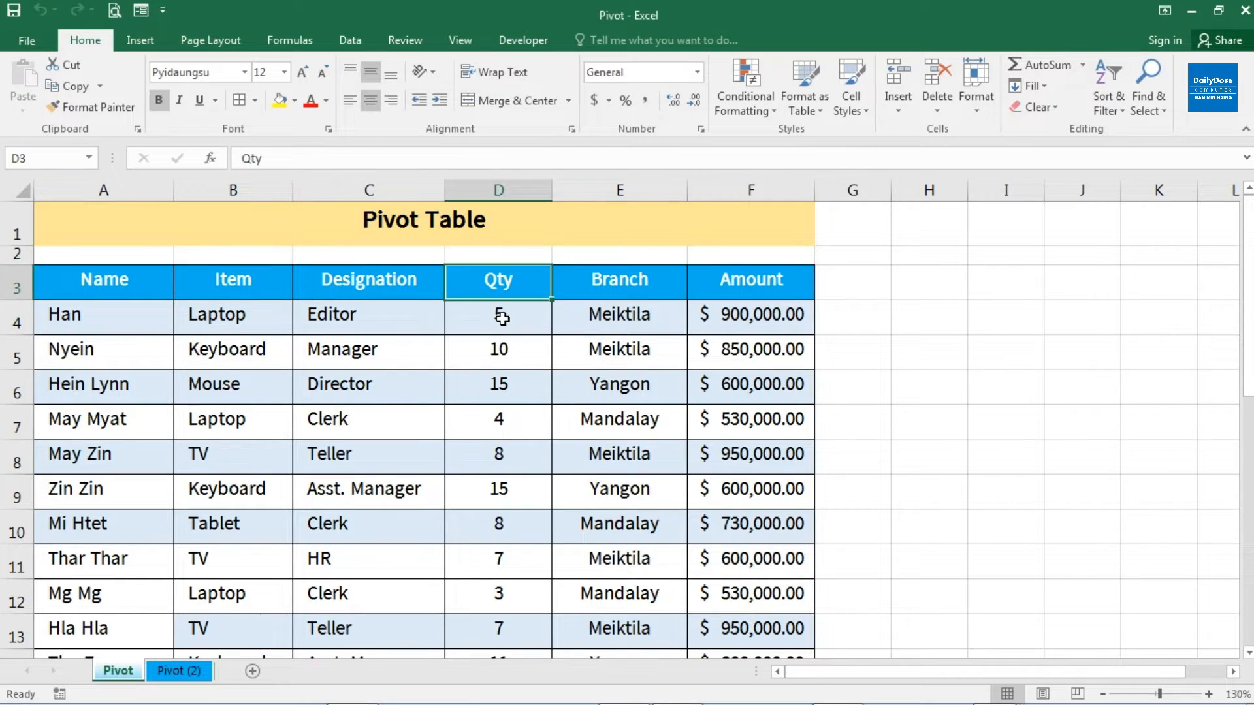
pyautogui.click(620, 287)
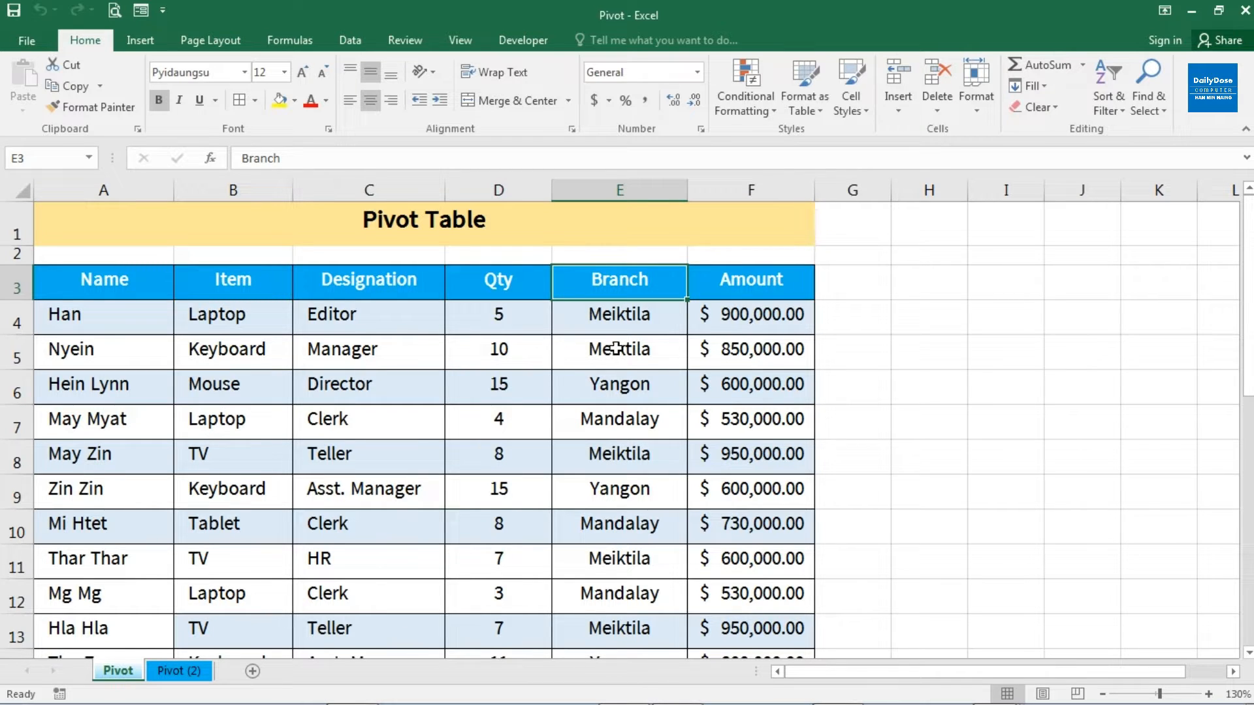
pyautogui.click(782, 293)
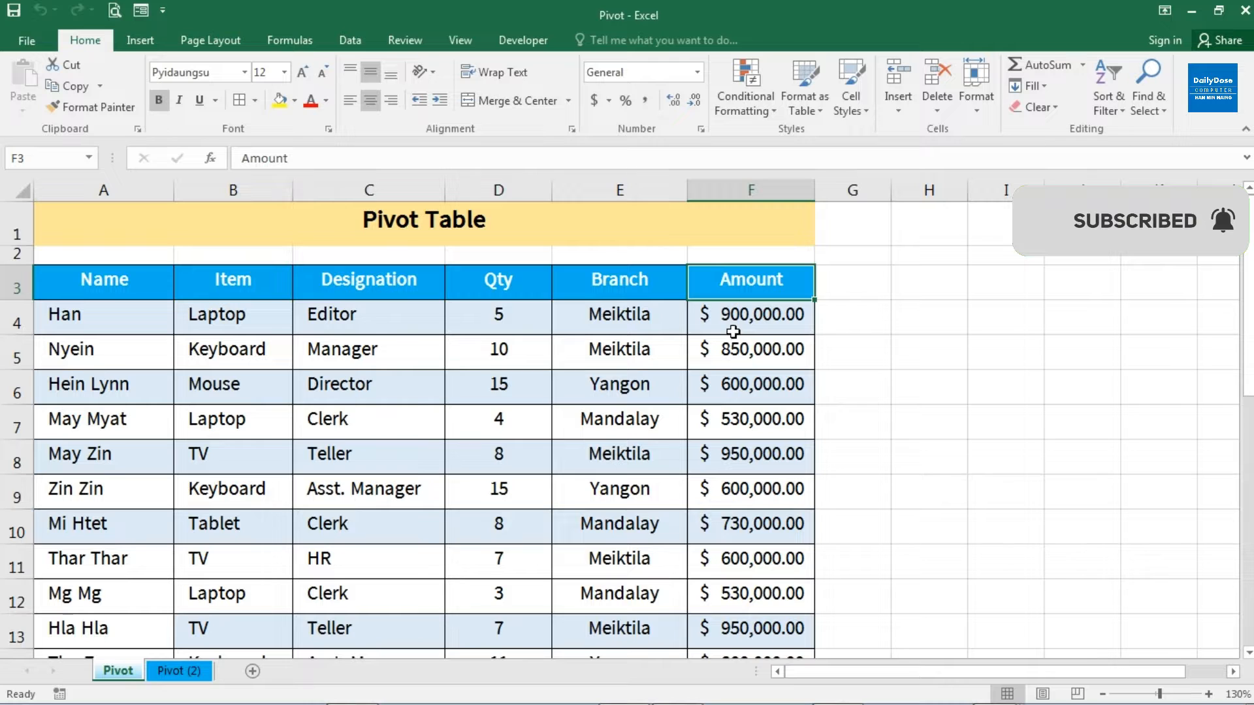
# Look over the records again and examine the product entries in B4:B10 of the Item column
pyautogui.scroll(-1, 546, 367)
pyautogui.scroll(1, 545, 366)
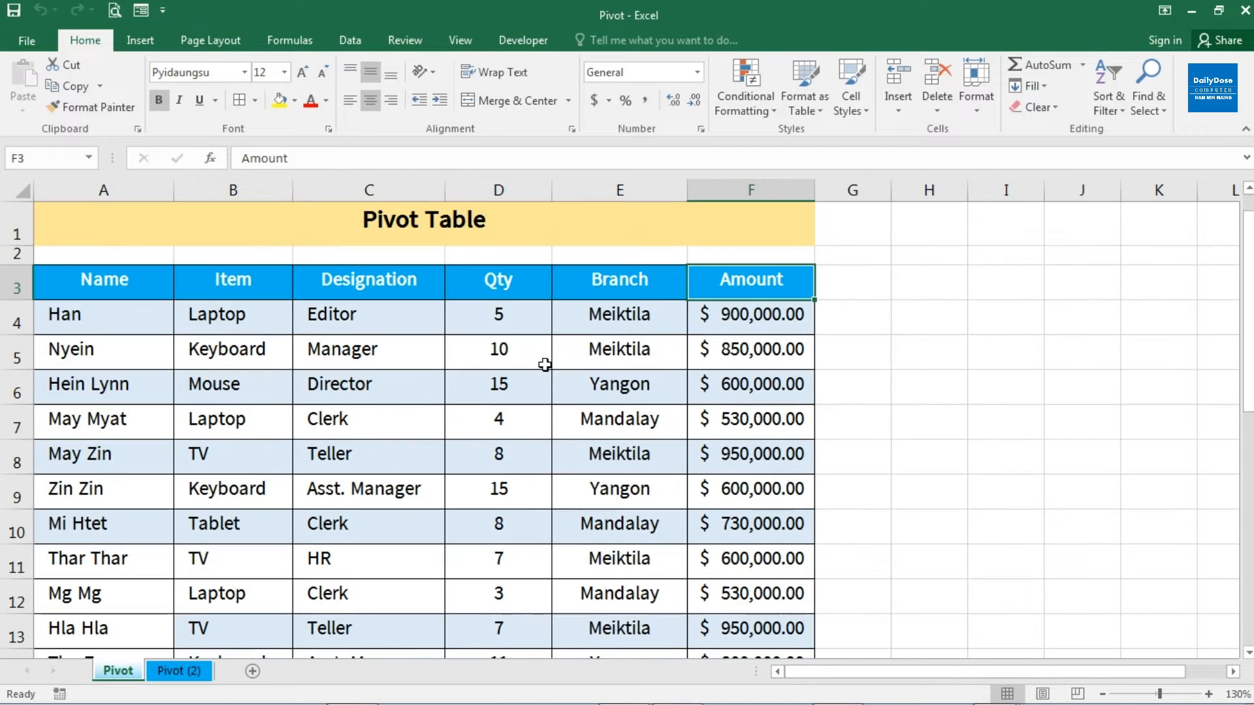
pyautogui.scroll(-2, 545, 365)
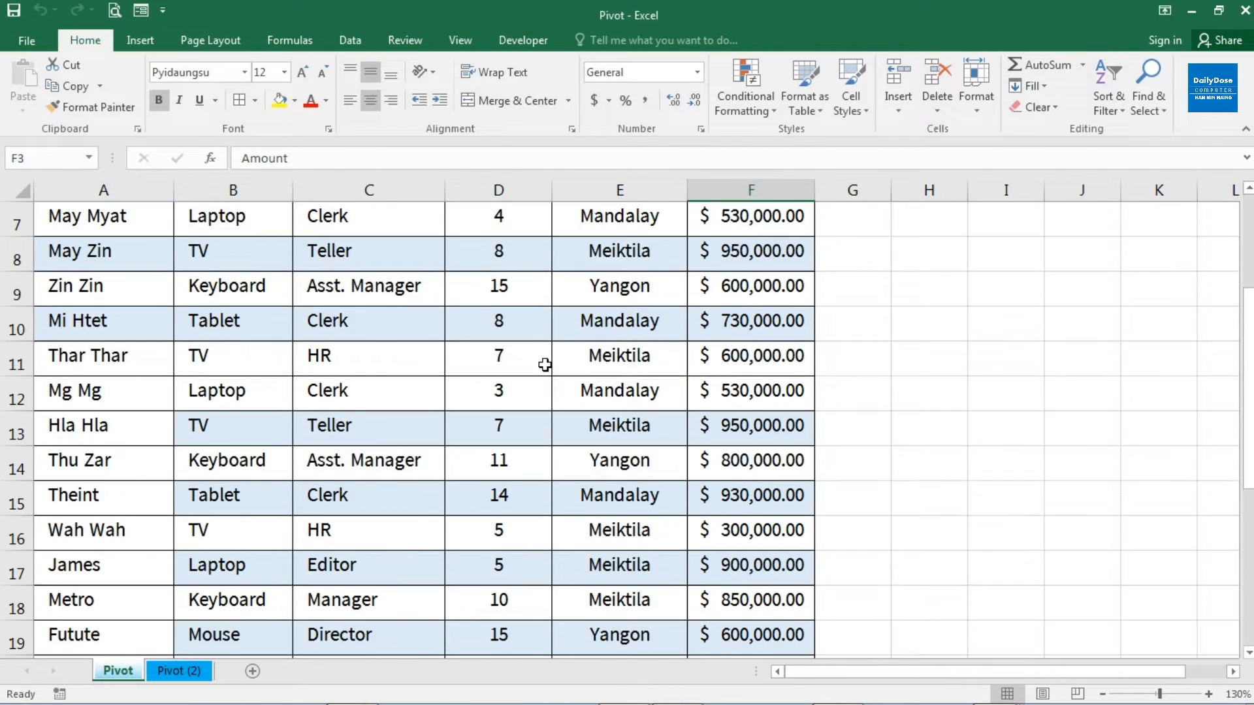
pyautogui.scroll(2, 546, 365)
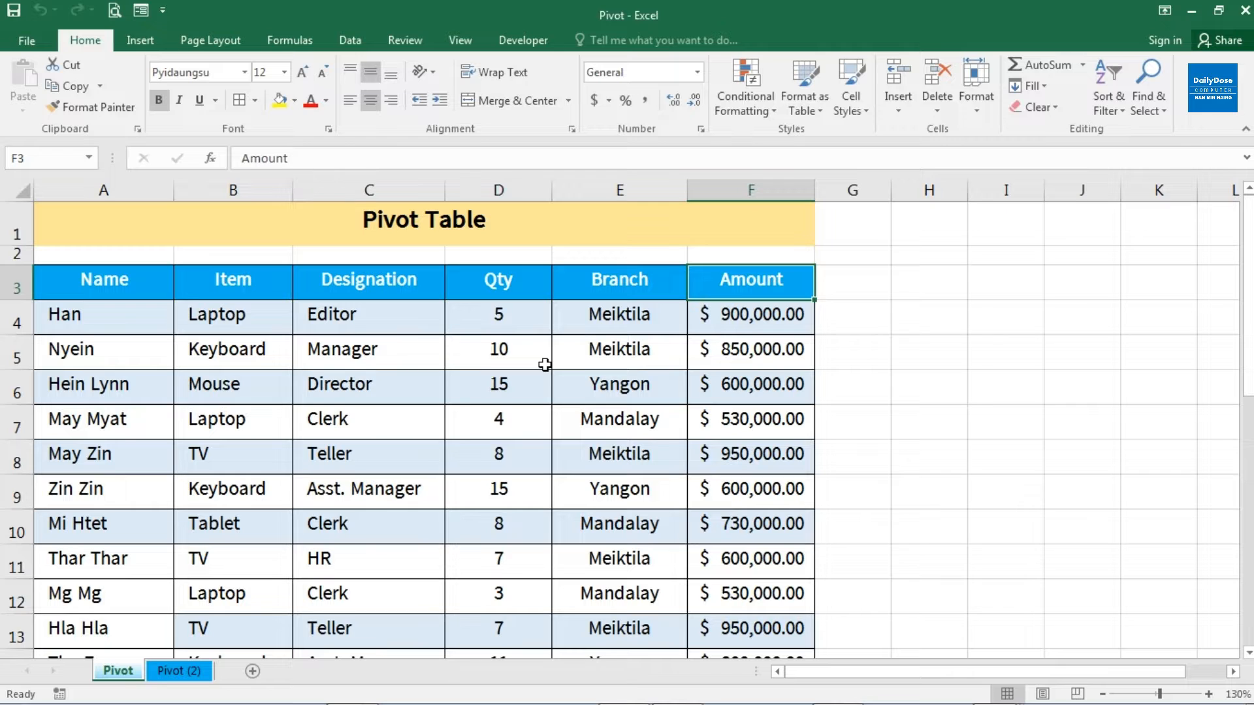
pyautogui.click(243, 318)
pyautogui.moveTo(243, 317); pyautogui.dragTo(243, 505)
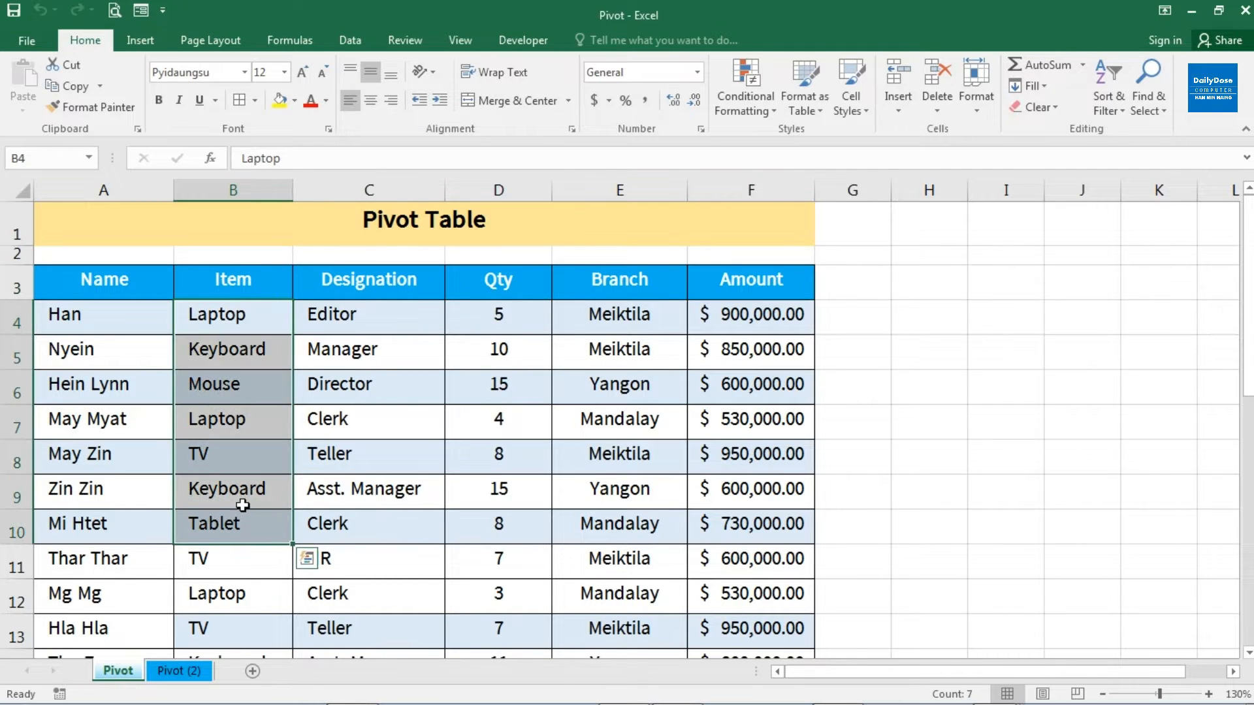
pyautogui.click(261, 324)
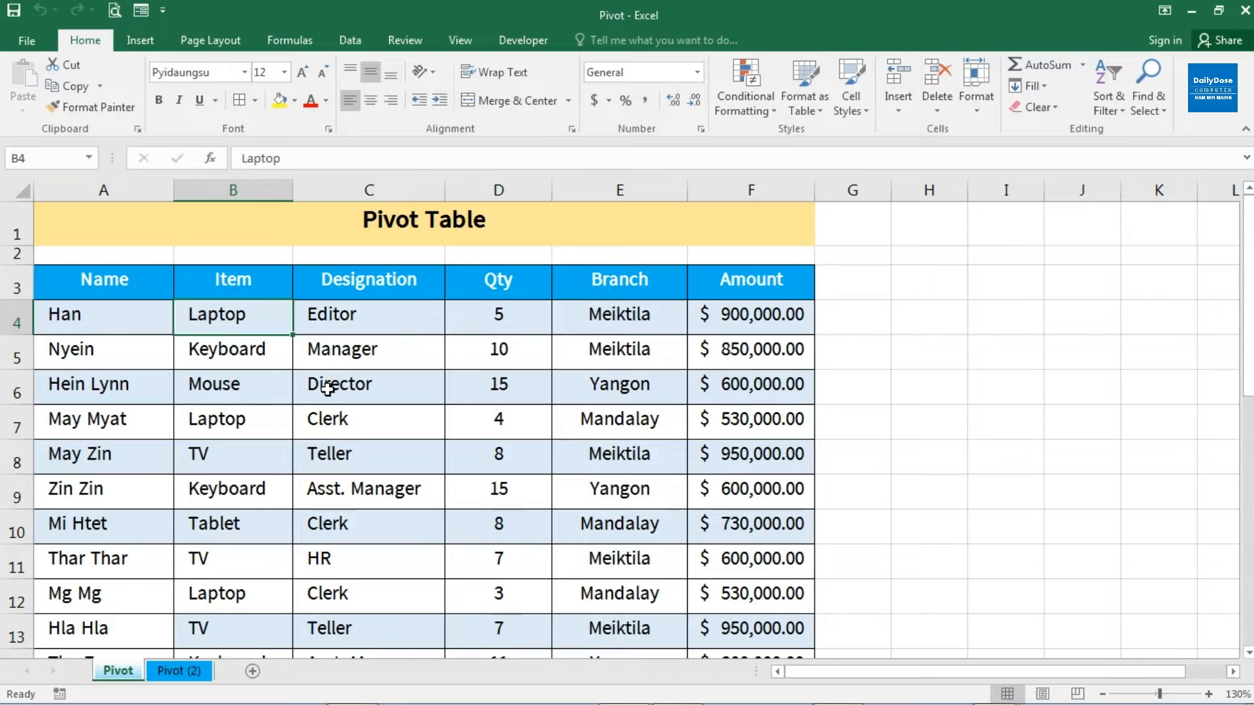
# Select the whole data table A3:F29, including its headers, and check the extent of the range
pyautogui.scroll(-2, 328, 389)
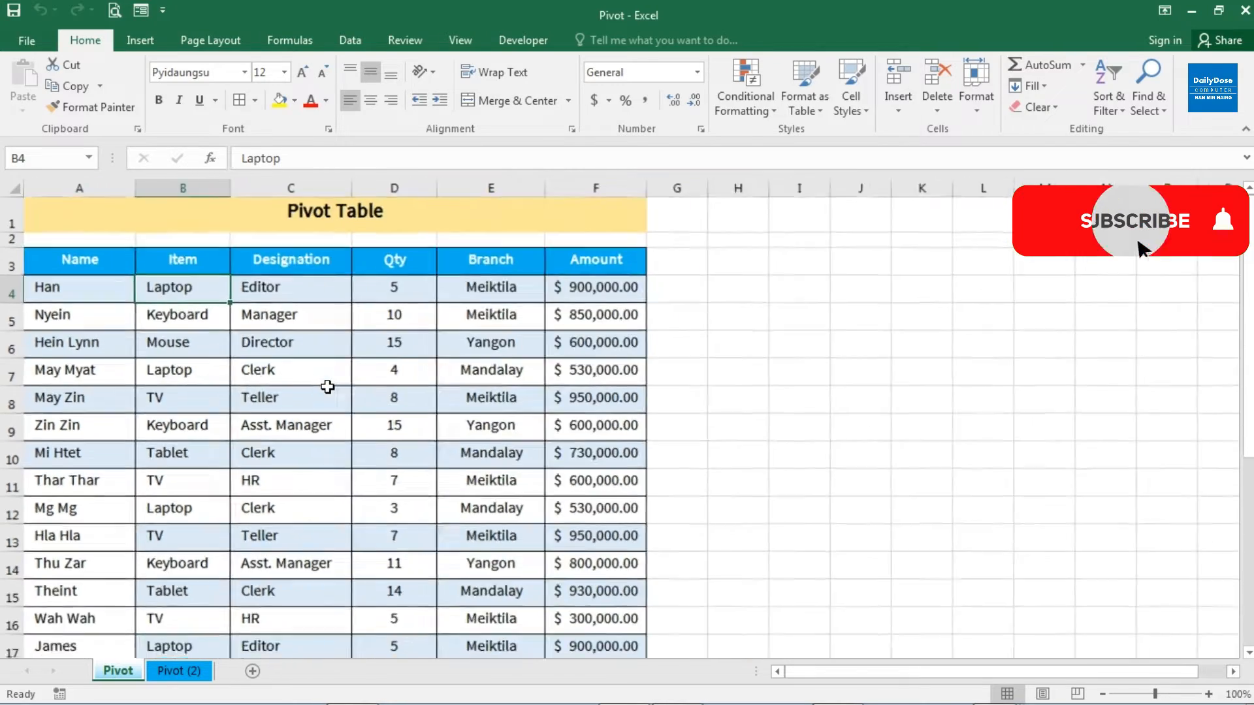
pyautogui.scroll(-3, 327, 387)
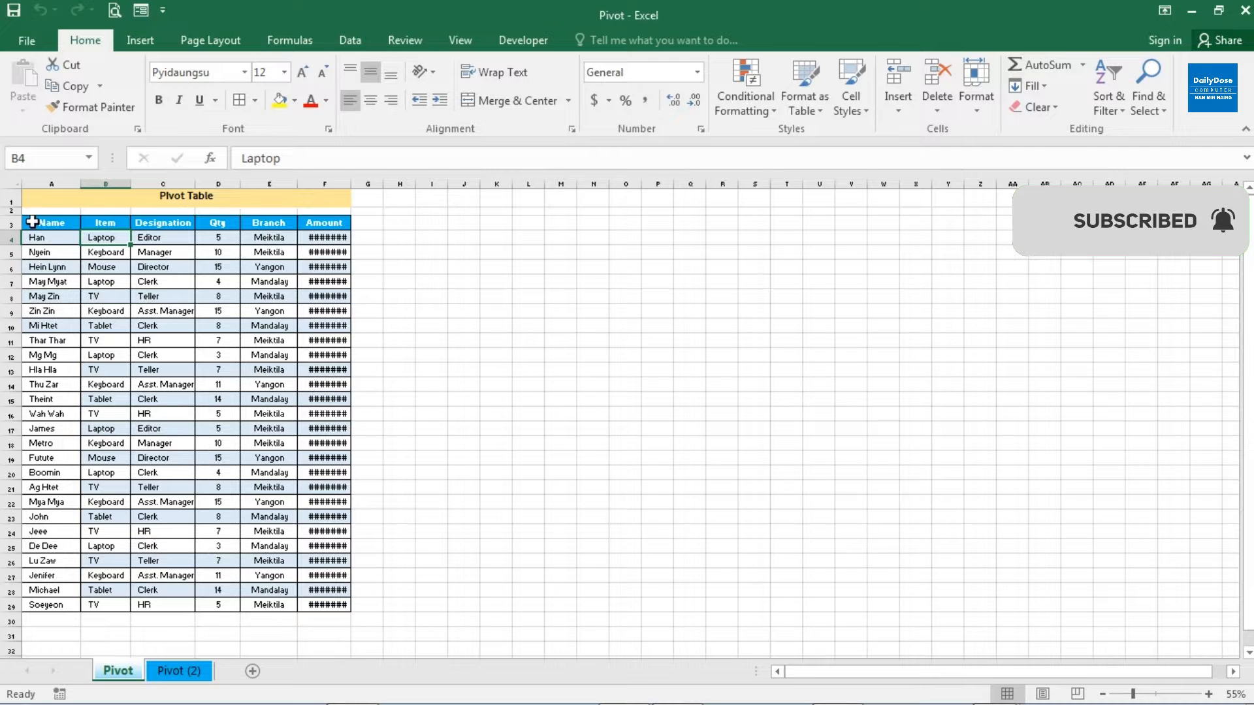
pyautogui.moveTo(32, 222); pyautogui.dragTo(261, 484)
pyautogui.moveTo(298, 575); pyautogui.dragTo(338, 603)
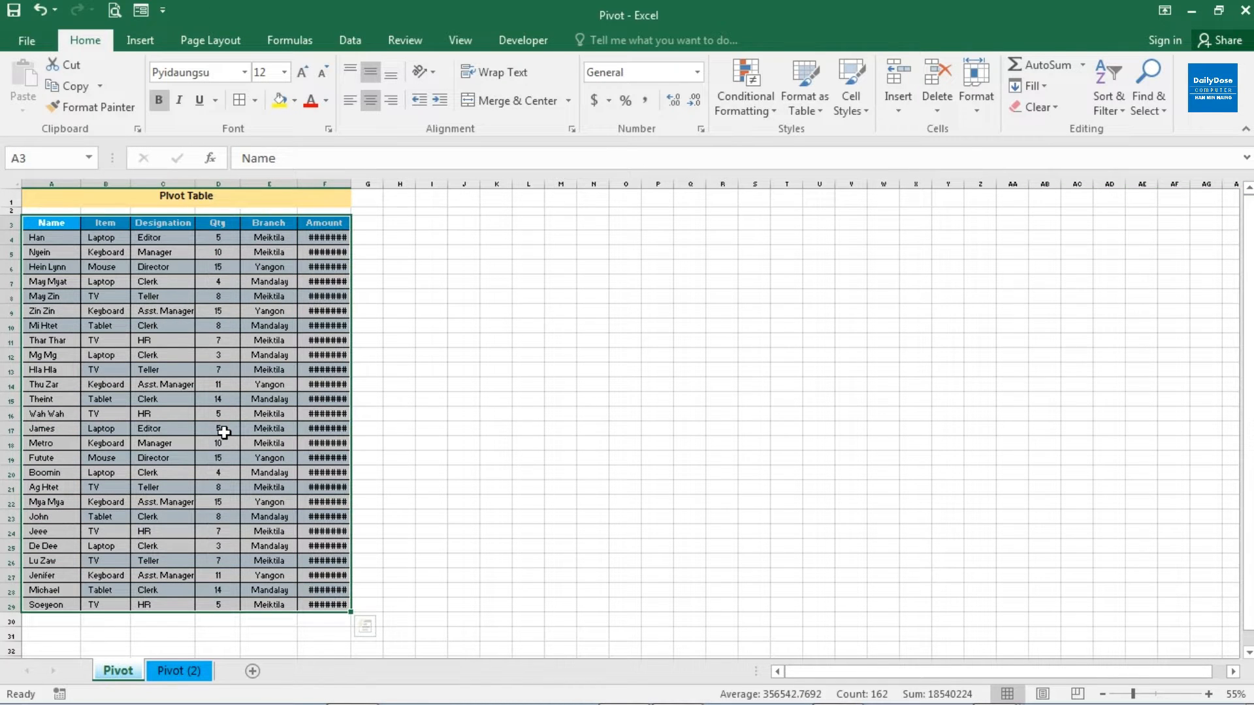
pyautogui.keyDown('ctrl'); pyautogui.scroll(4, 224, 432); pyautogui.keyUp('ctrl')
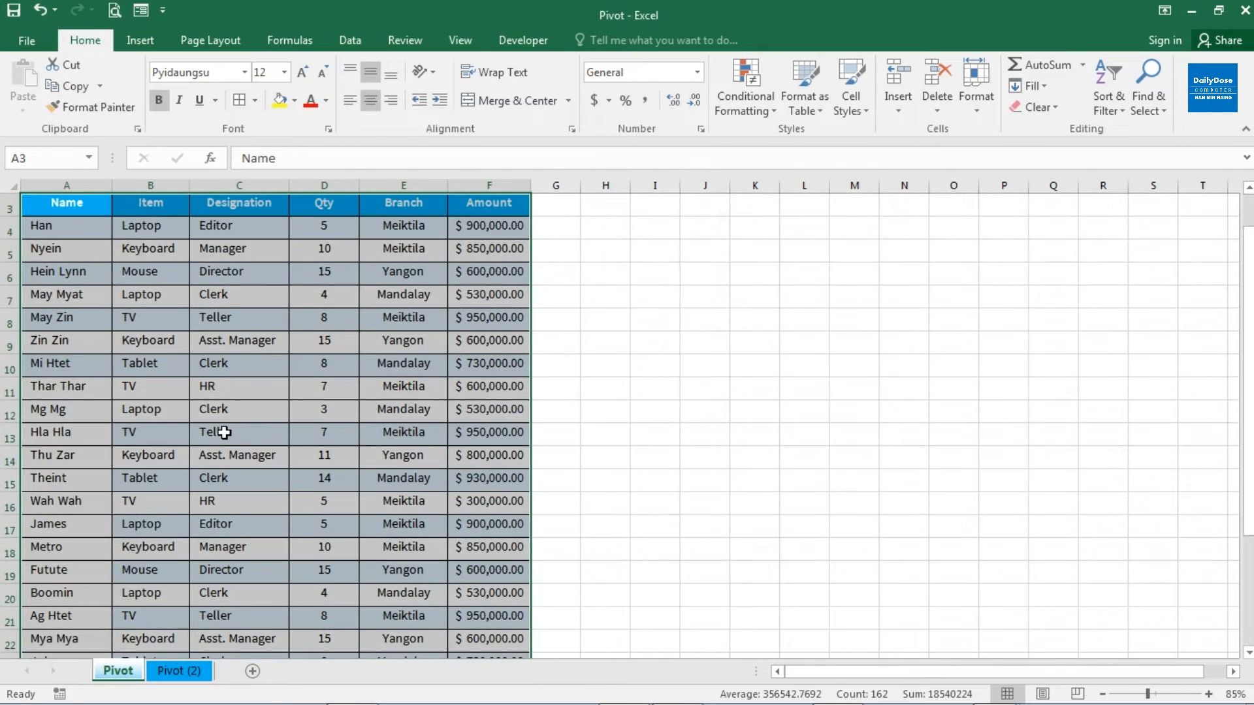
pyautogui.scroll(1, 224, 431)
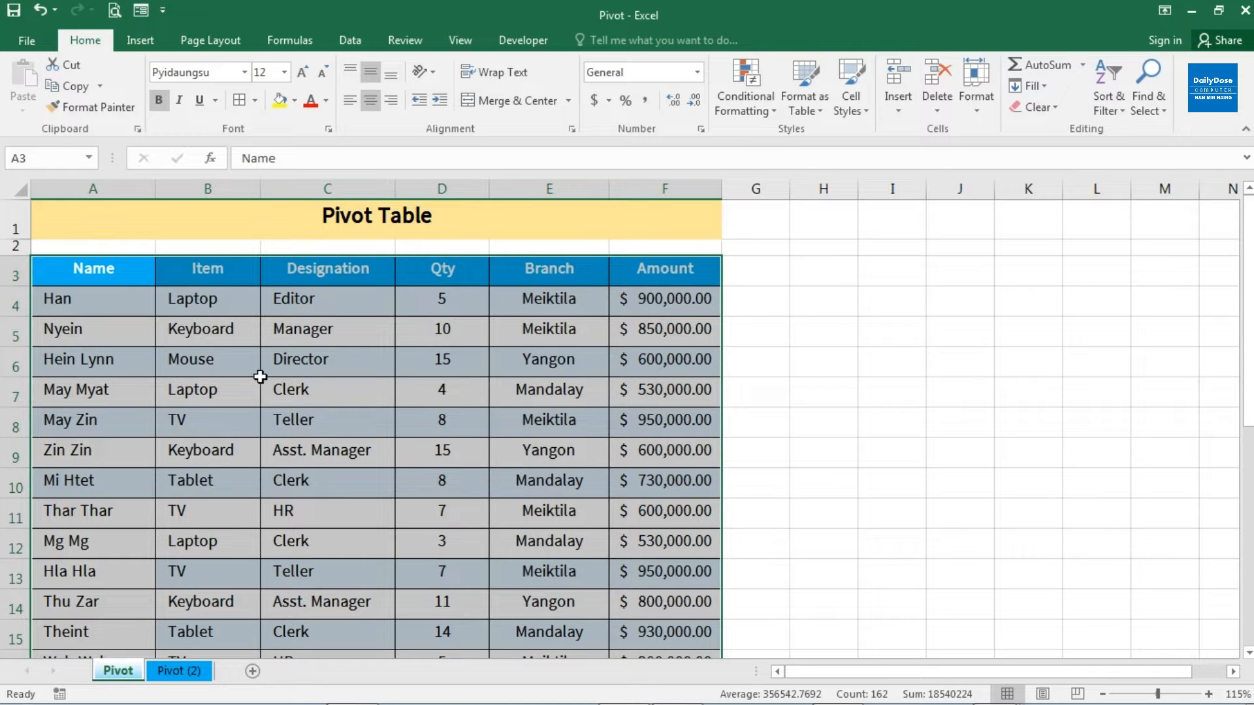
pyautogui.scroll(-5, 256, 379)
pyautogui.scroll(-2, 263, 372)
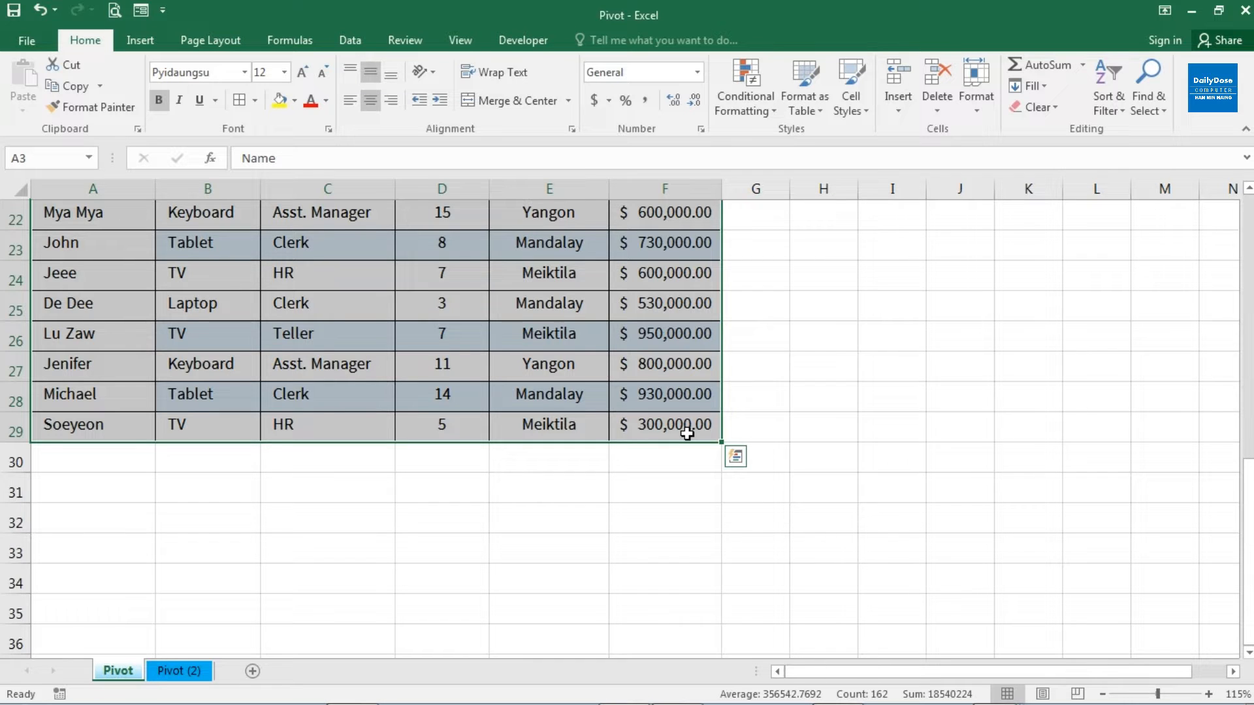
pyautogui.scroll(7, 687, 434)
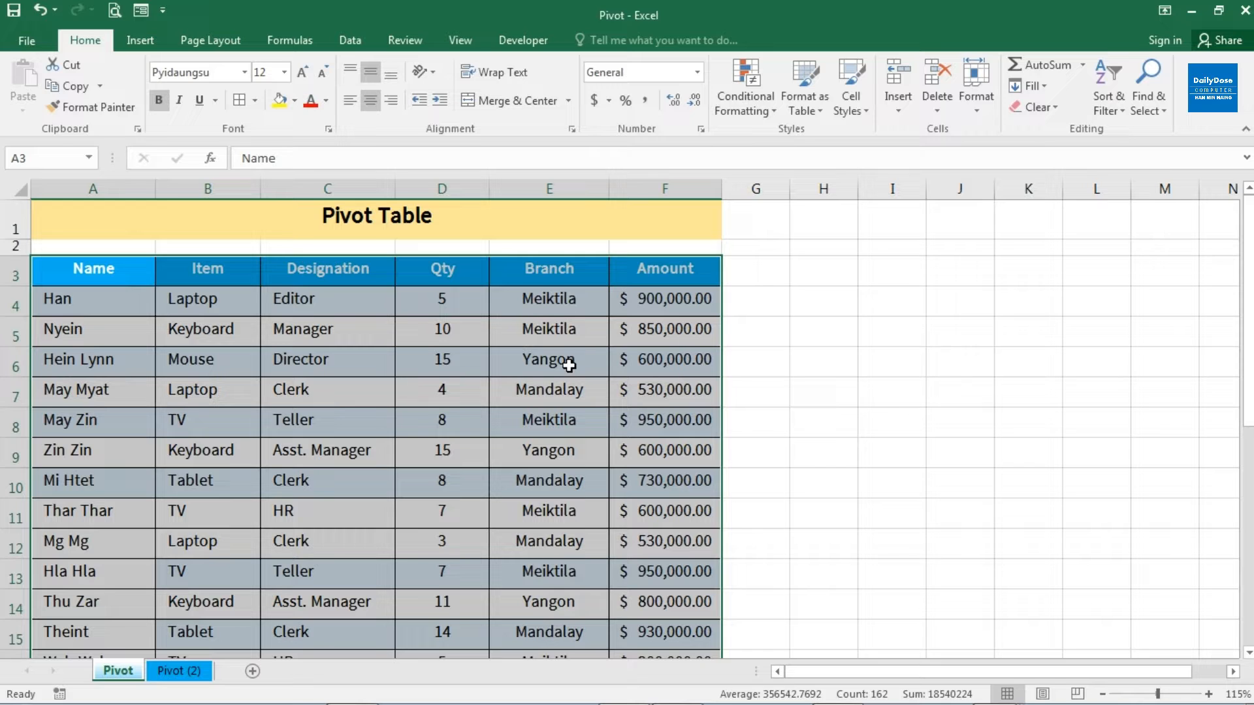
# Examine the table's last records in rows 23 to 29 and the empty rows 30 to 35 directly beneath them
pyautogui.click(399, 395)
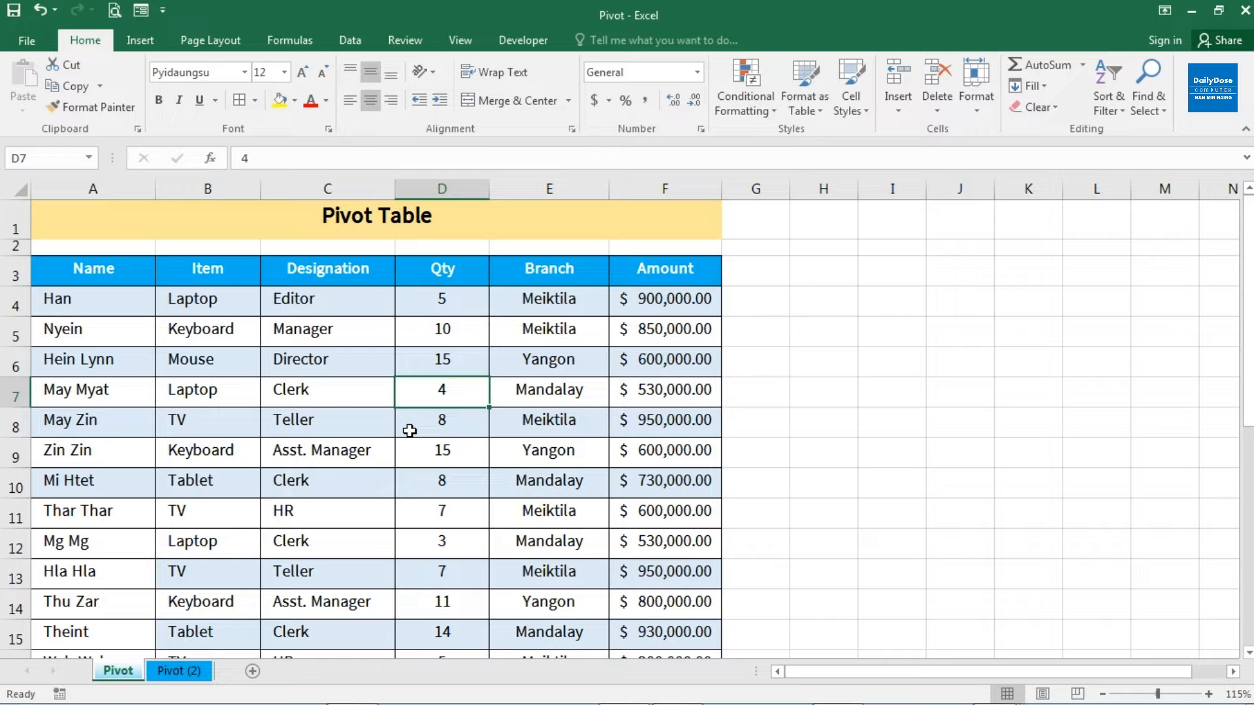
pyautogui.scroll(-6, 409, 430)
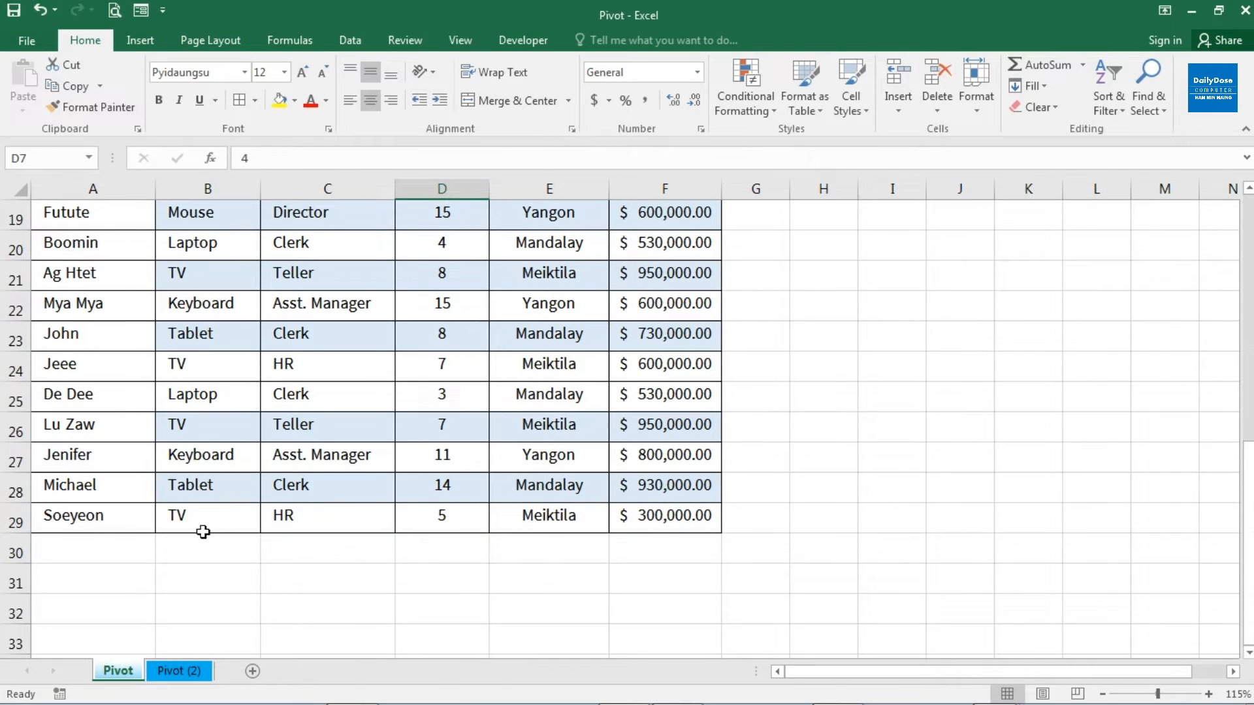
pyautogui.moveTo(99, 528); pyautogui.dragTo(626, 520)
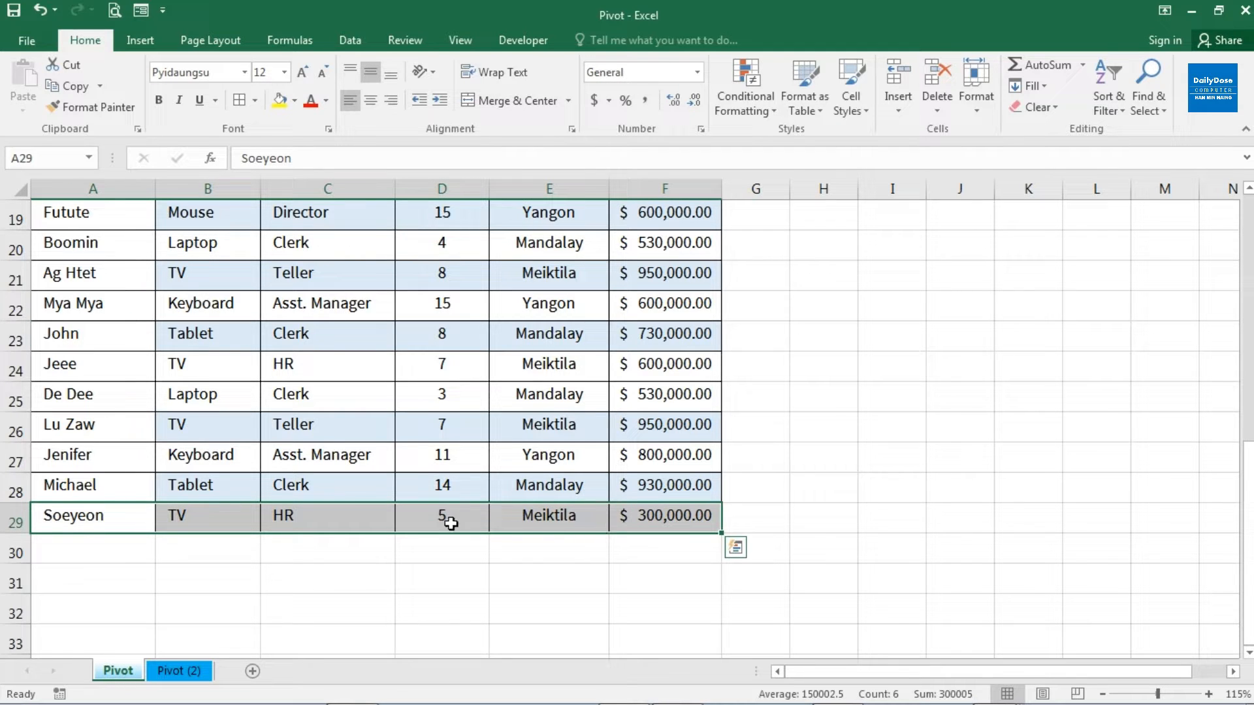
pyautogui.click(420, 520)
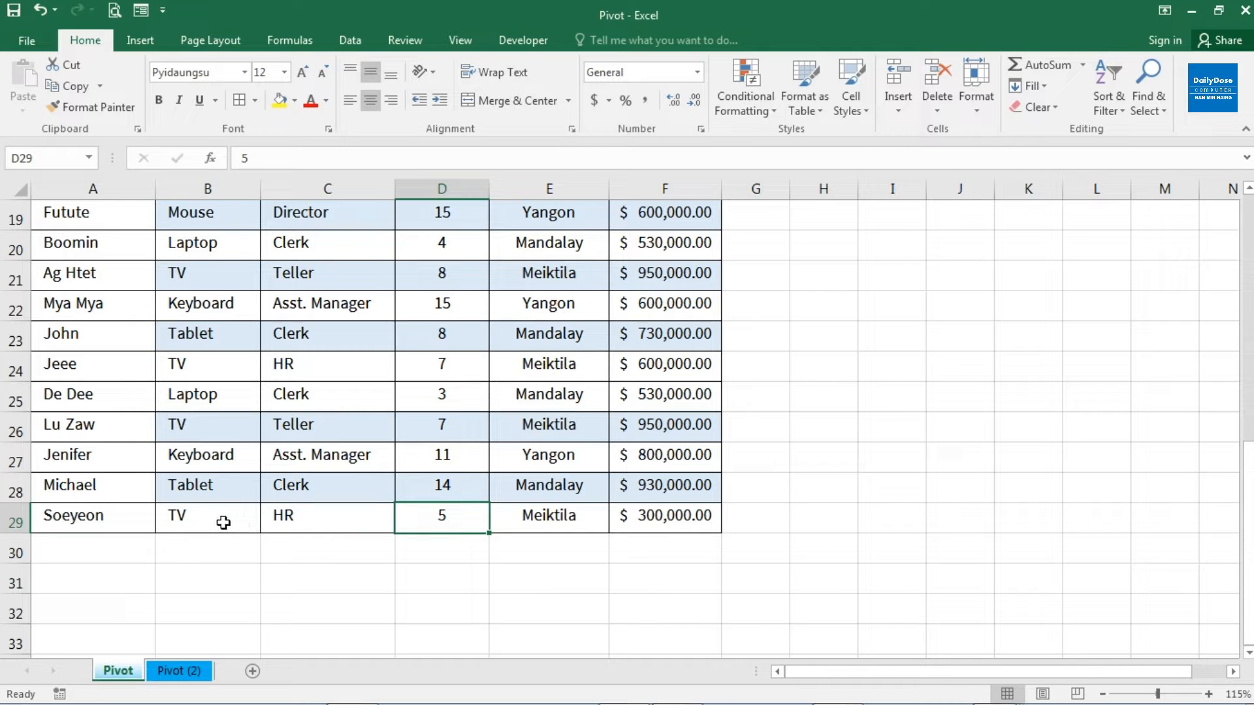
pyautogui.moveTo(71, 552); pyautogui.dragTo(421, 641)
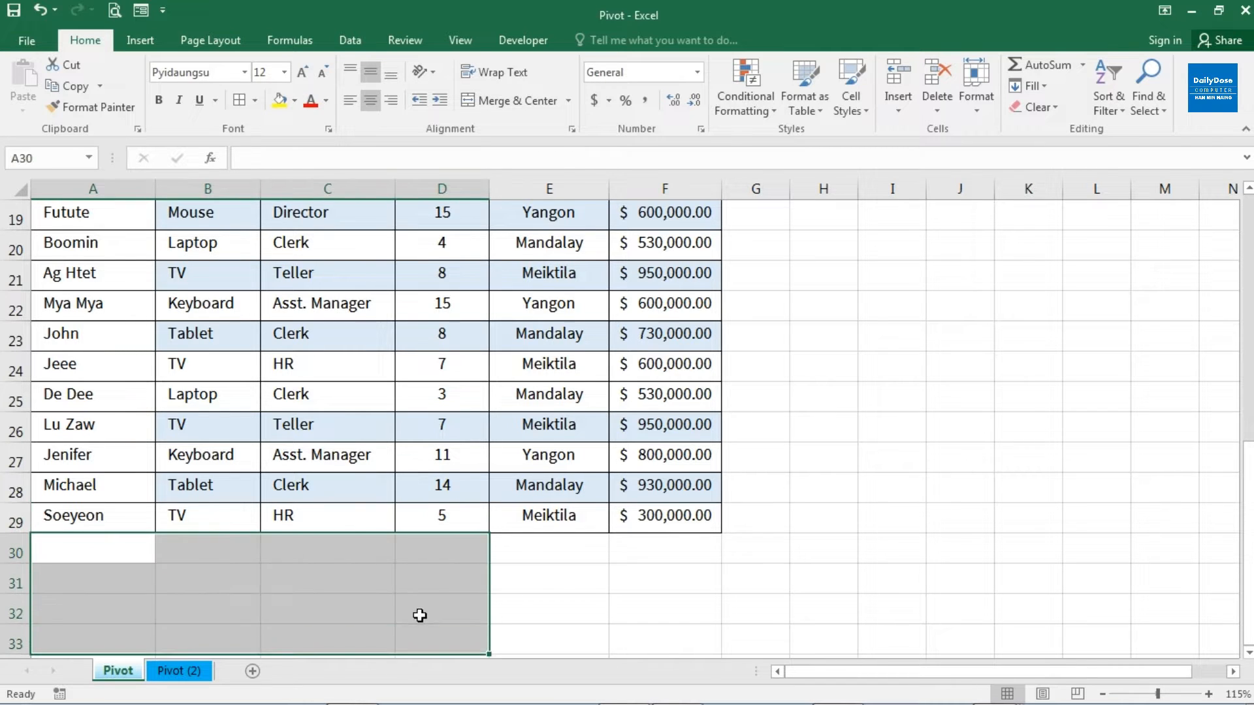
pyautogui.scroll(-1, 257, 512)
pyautogui.moveTo(89, 464); pyautogui.dragTo(636, 591)
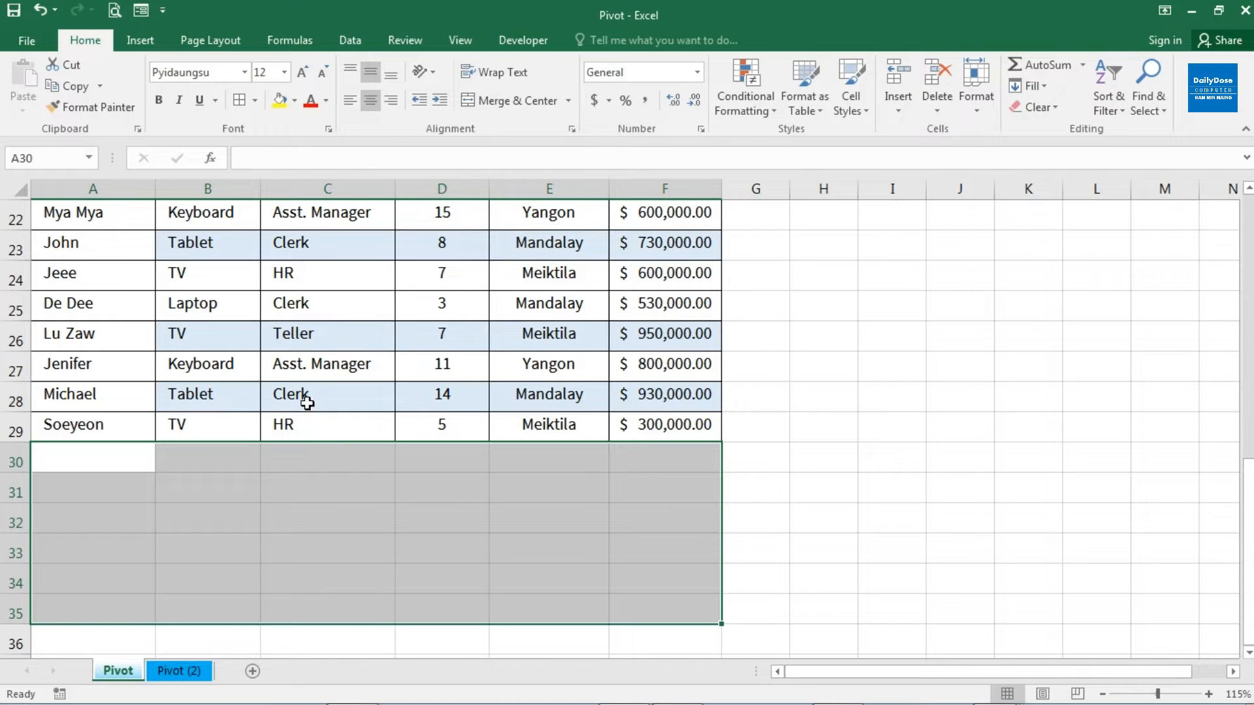
pyautogui.click(319, 367)
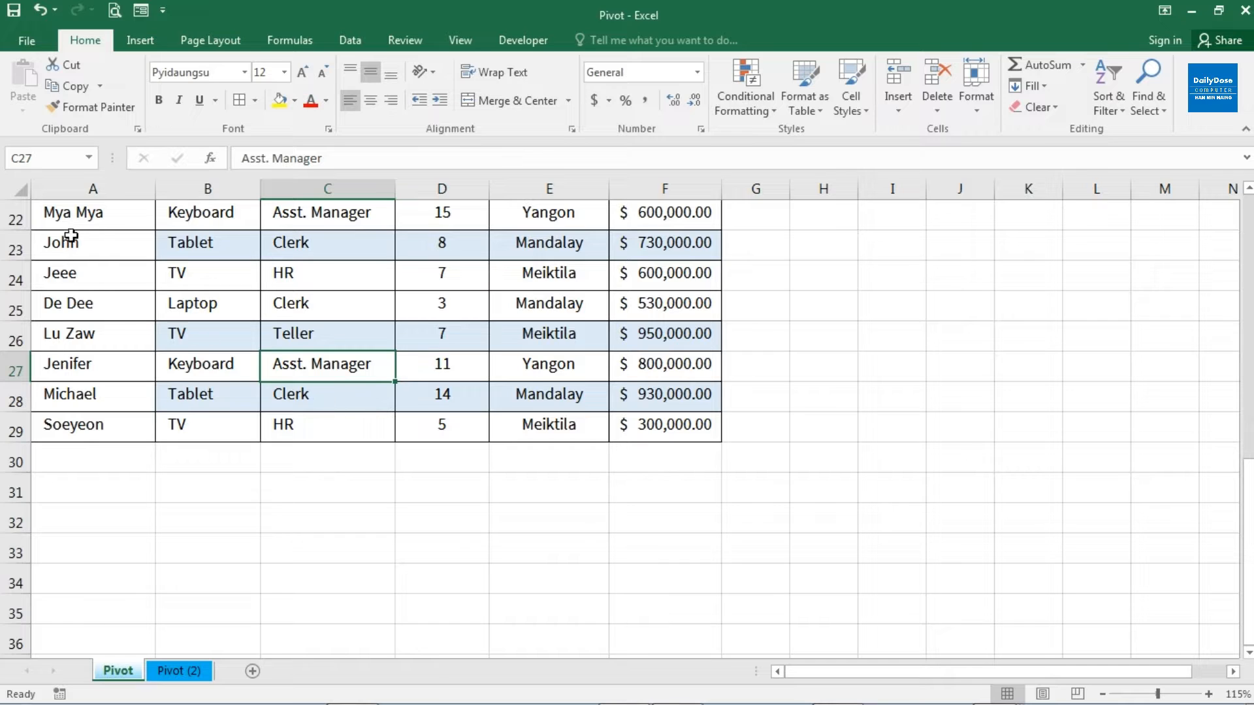
pyautogui.moveTo(58, 241); pyautogui.dragTo(595, 410)
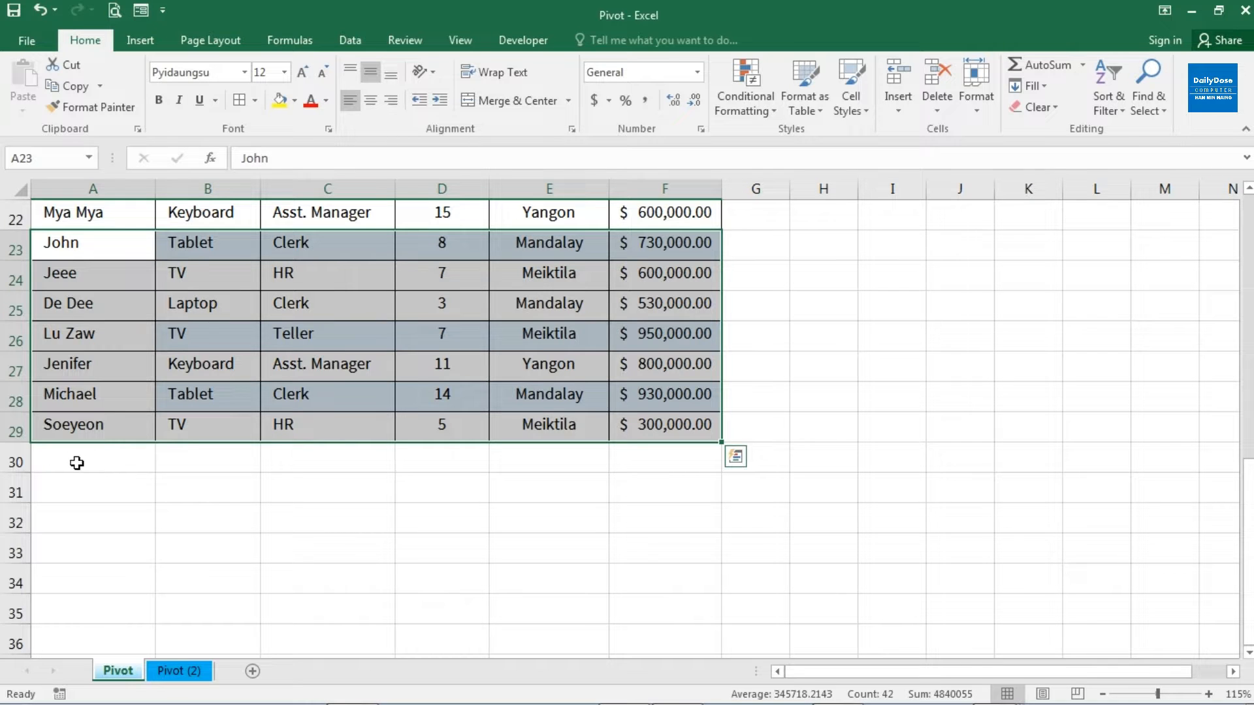
pyautogui.moveTo(75, 462); pyautogui.dragTo(618, 591)
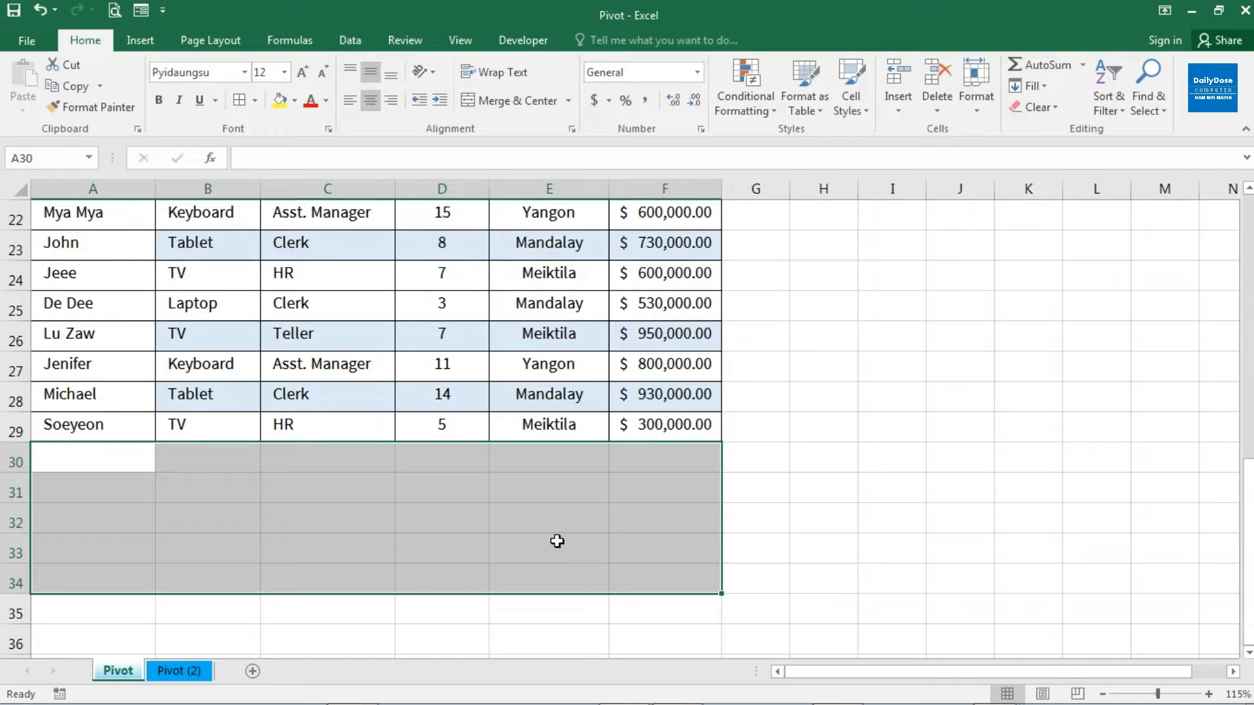
pyautogui.scroll(7, 557, 541)
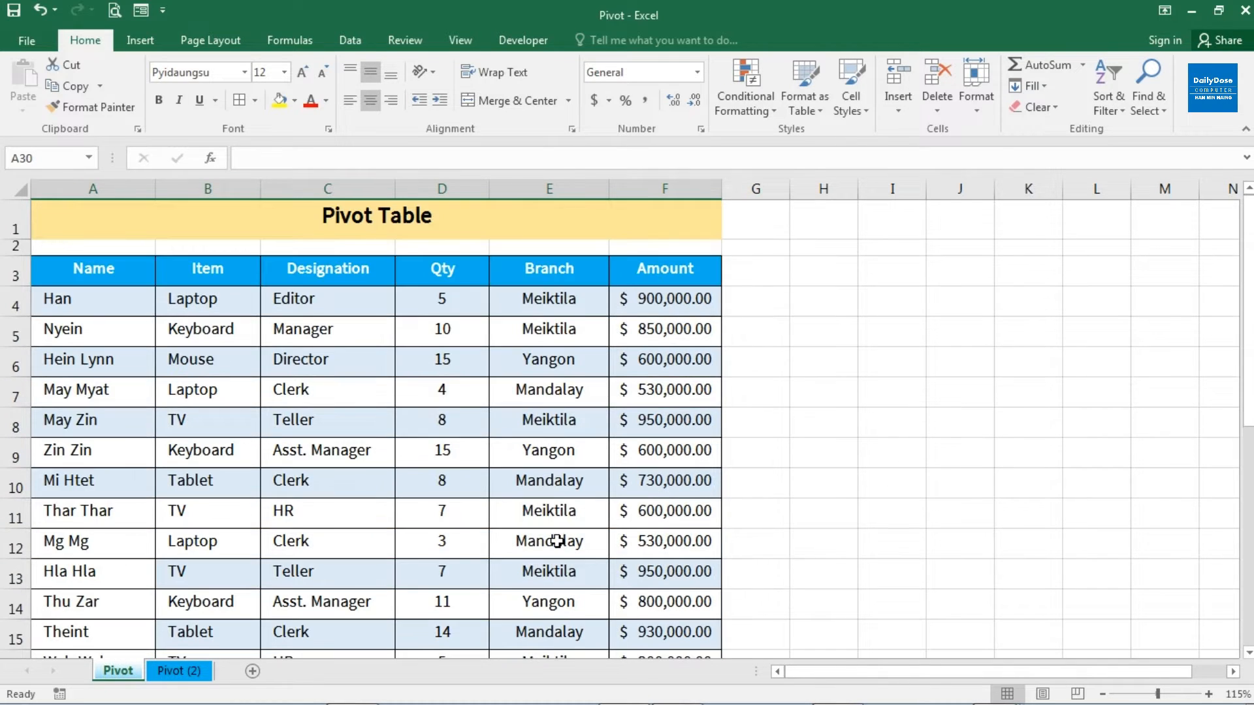
# Convert the data range A3:F29 into an Excel table, using its first row as headers
pyautogui.click(323, 336)
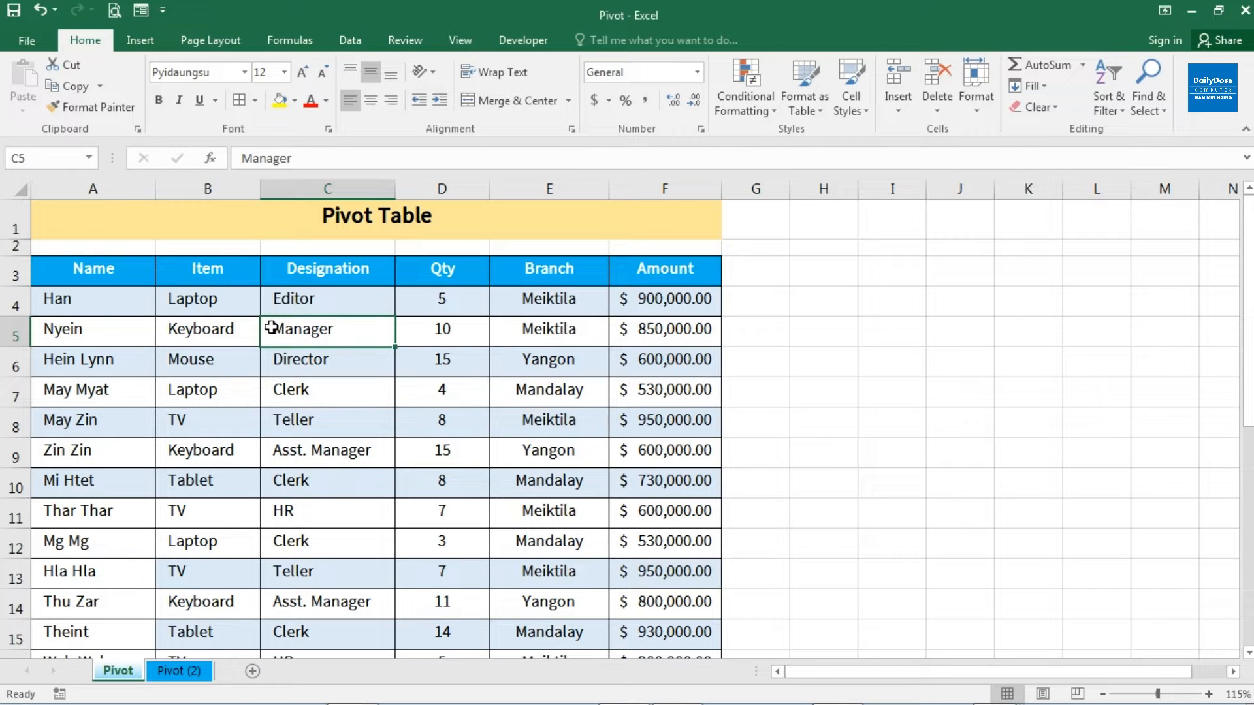
pyautogui.click(141, 41)
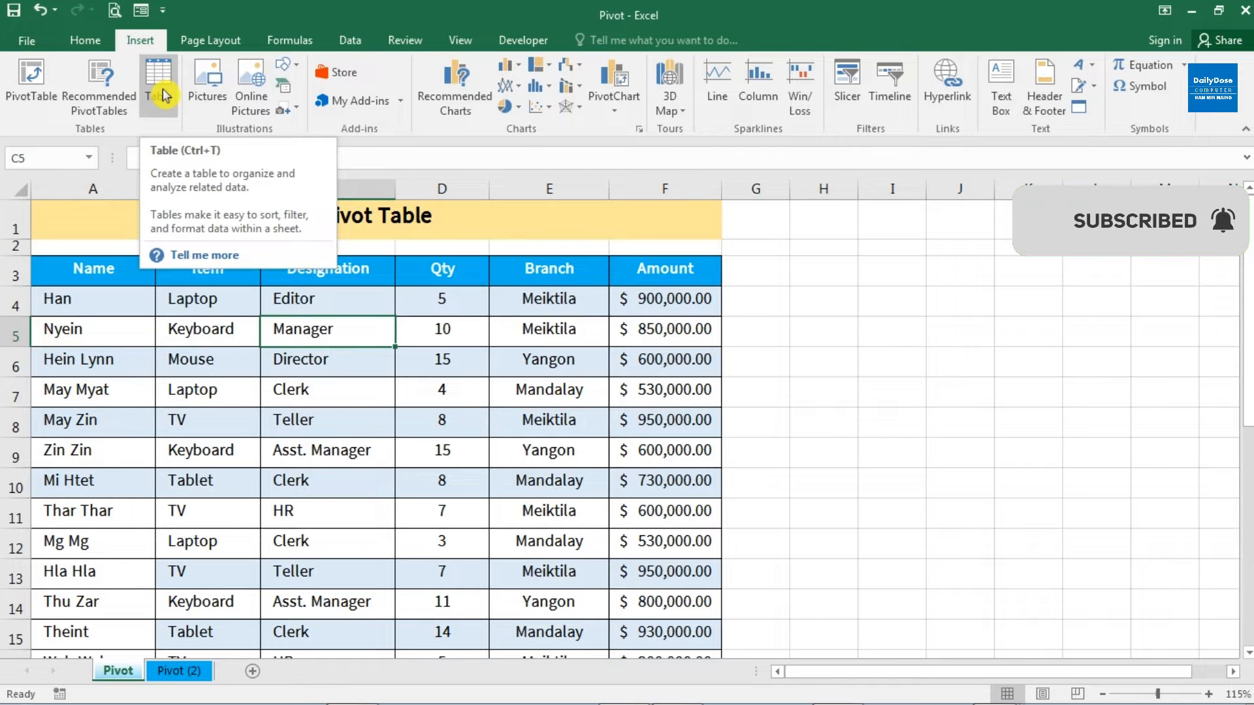
pyautogui.scroll(-1, 404, 406)
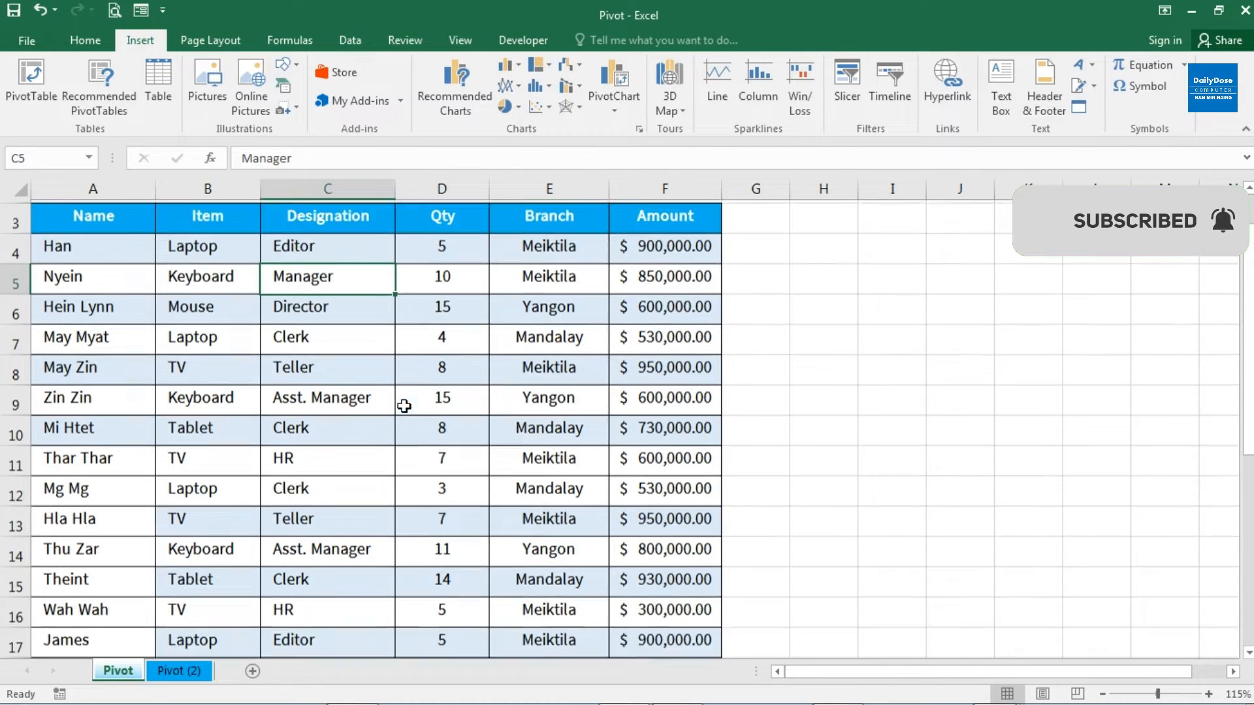
pyautogui.scroll(1, 445, 361)
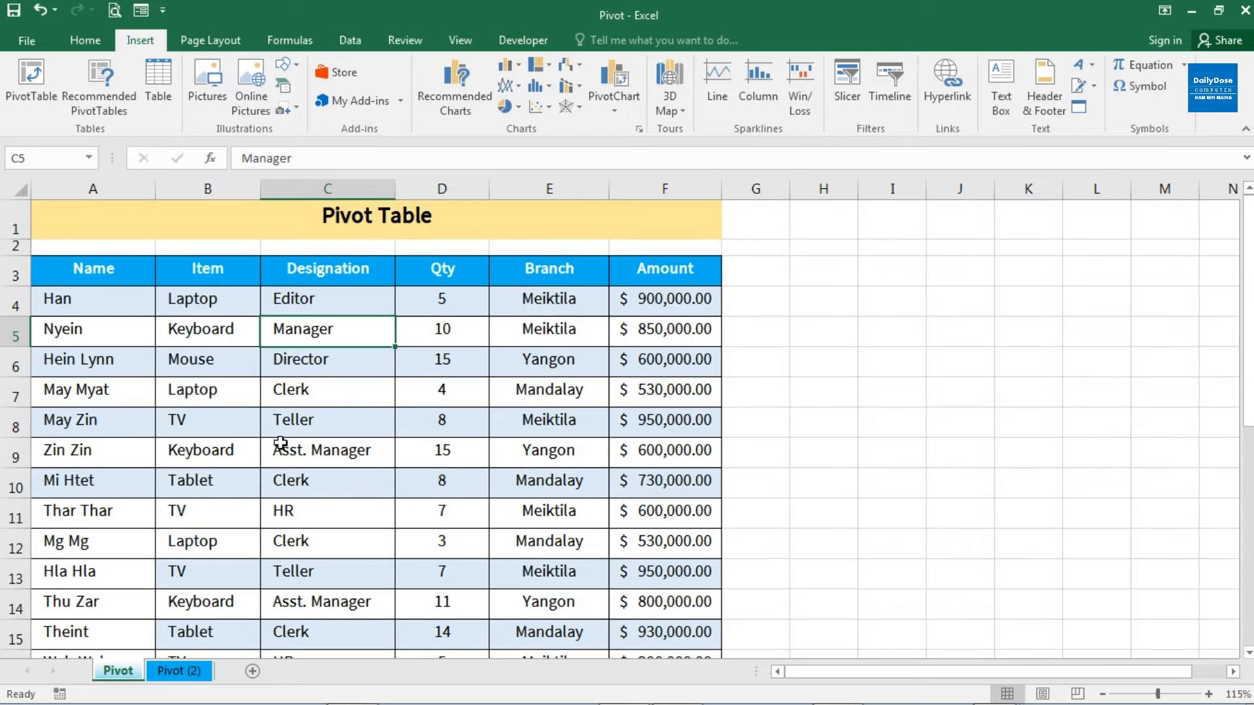
pyautogui.click(215, 425)
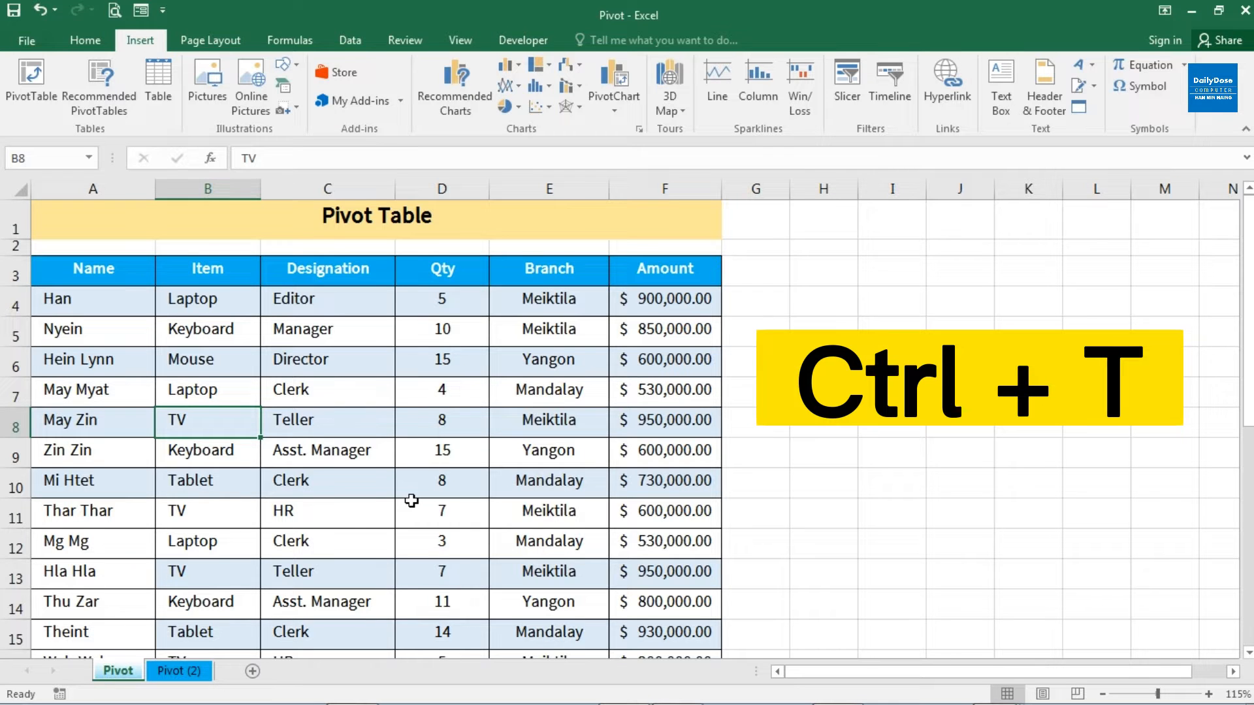
pyautogui.hotkey('ctrl', 't')
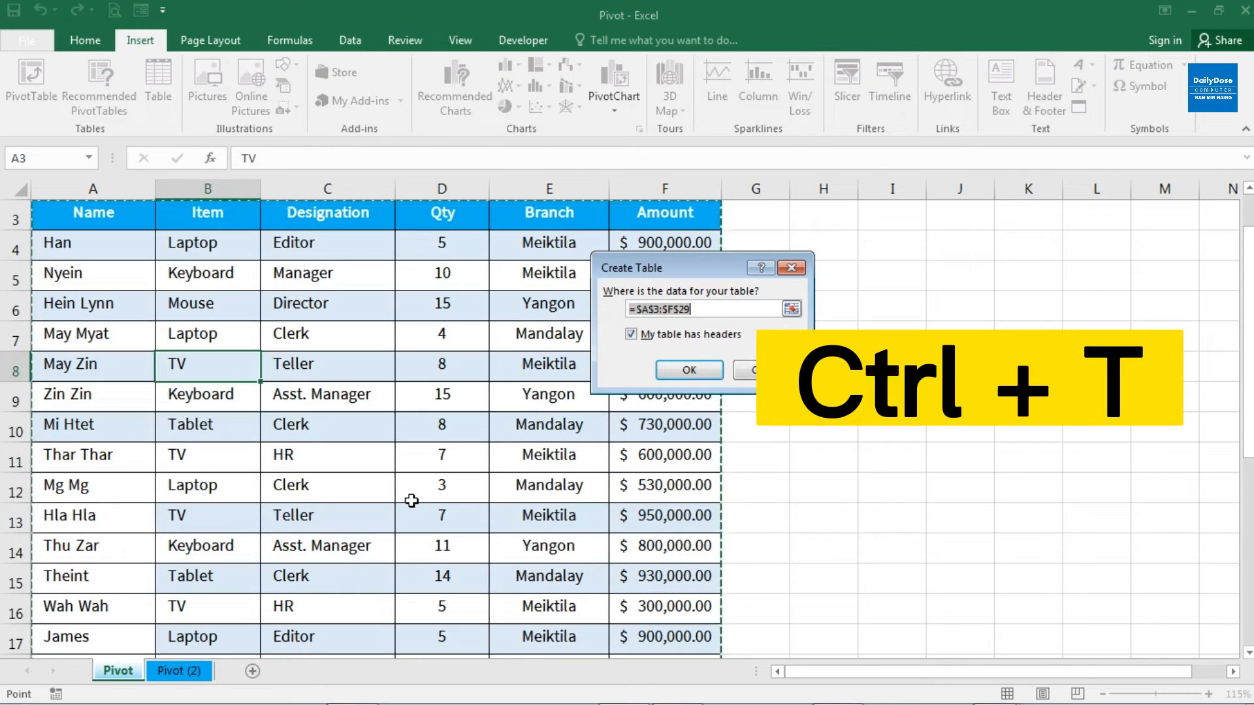
pyautogui.moveTo(670, 275); pyautogui.dragTo(578, 275)
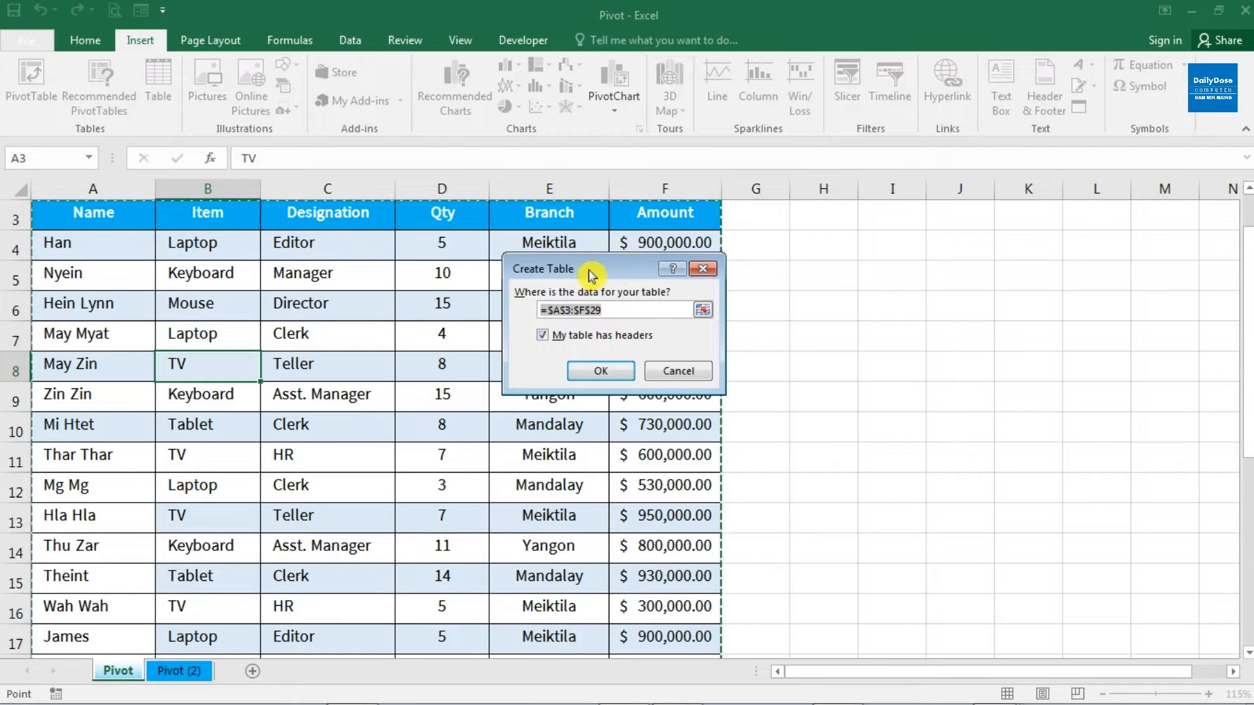
pyautogui.moveTo(581, 274); pyautogui.dragTo(491, 265)
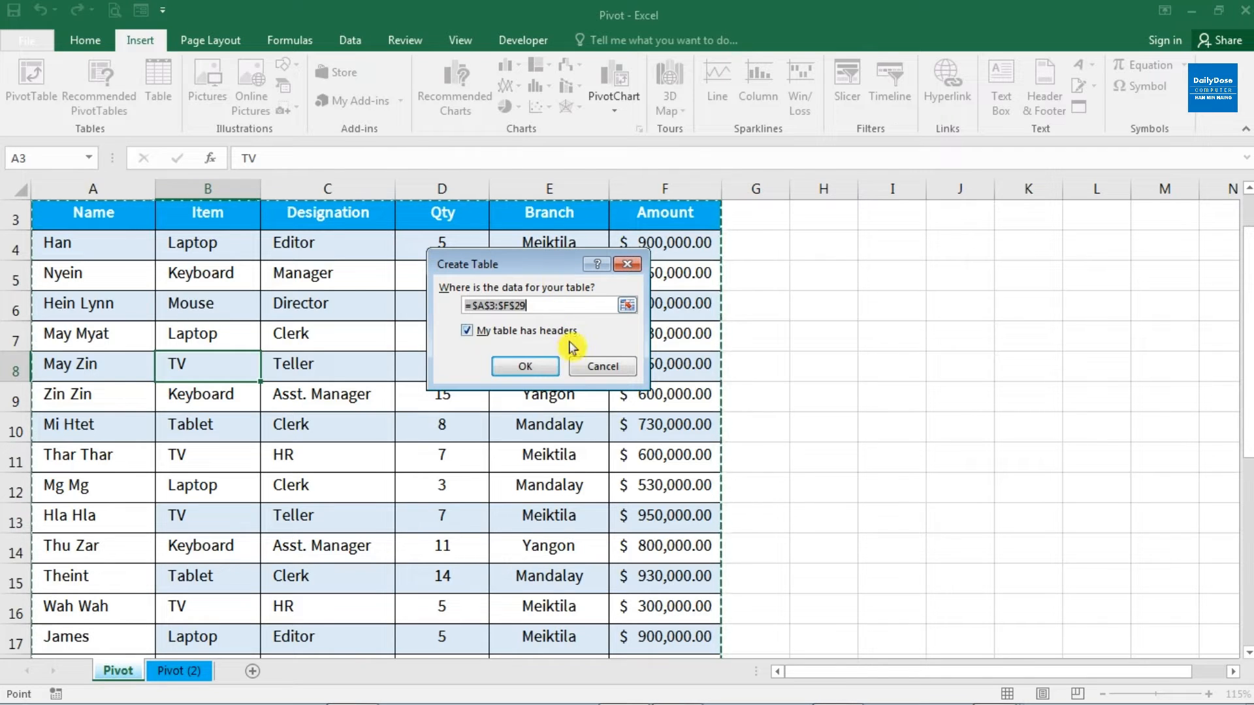
pyautogui.click(527, 367)
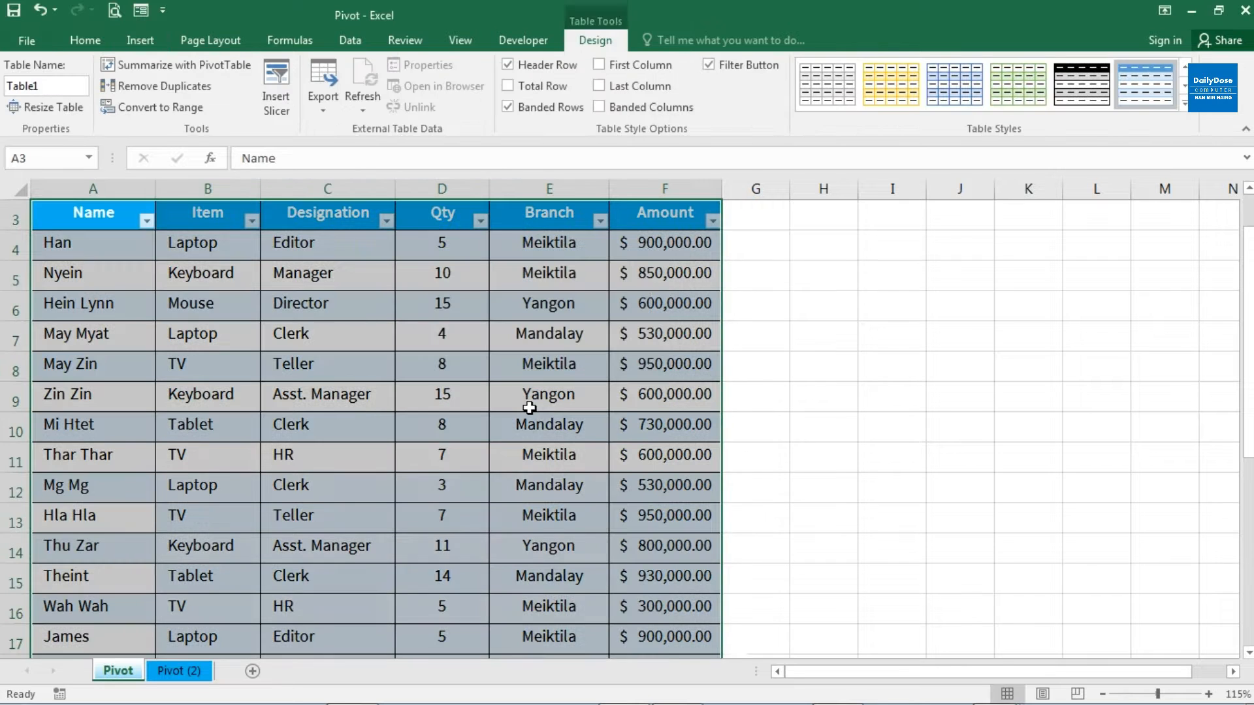
# Start creating a PivotTable with the new table, Table1, as its data source
pyautogui.click(440, 364)
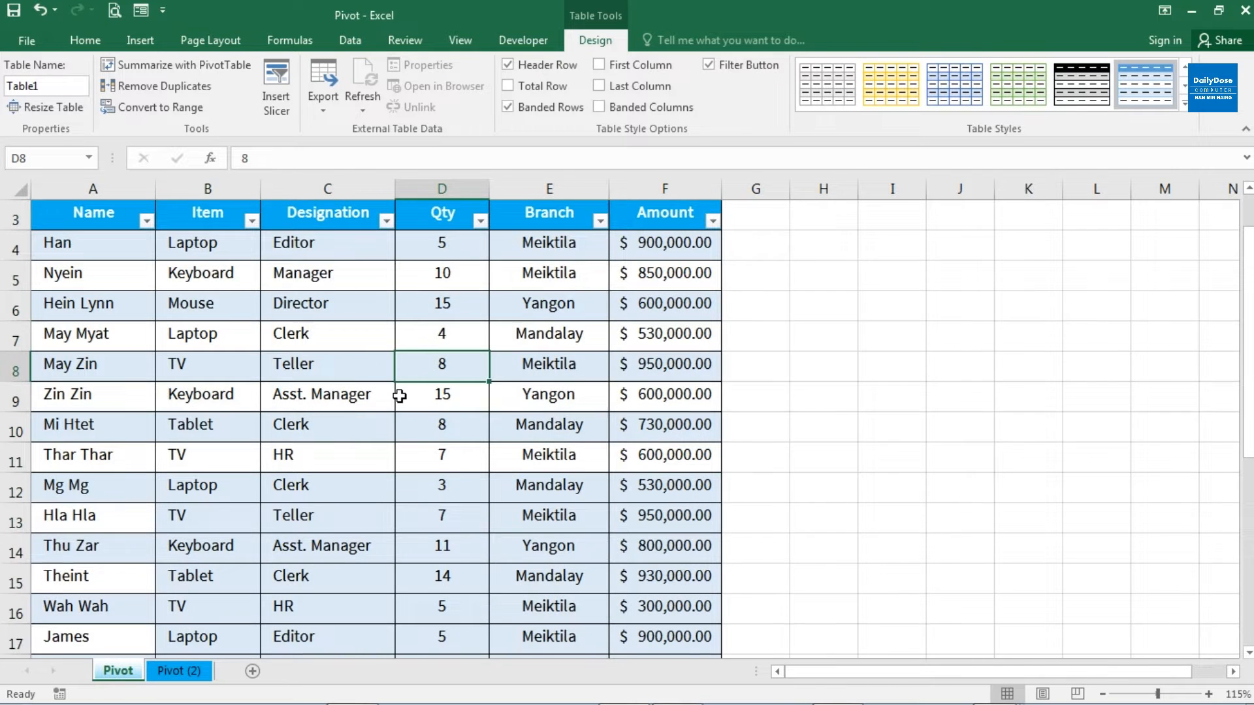
pyautogui.scroll(-5, 400, 395)
pyautogui.scroll(5, 400, 395)
pyautogui.scroll(1, 400, 395)
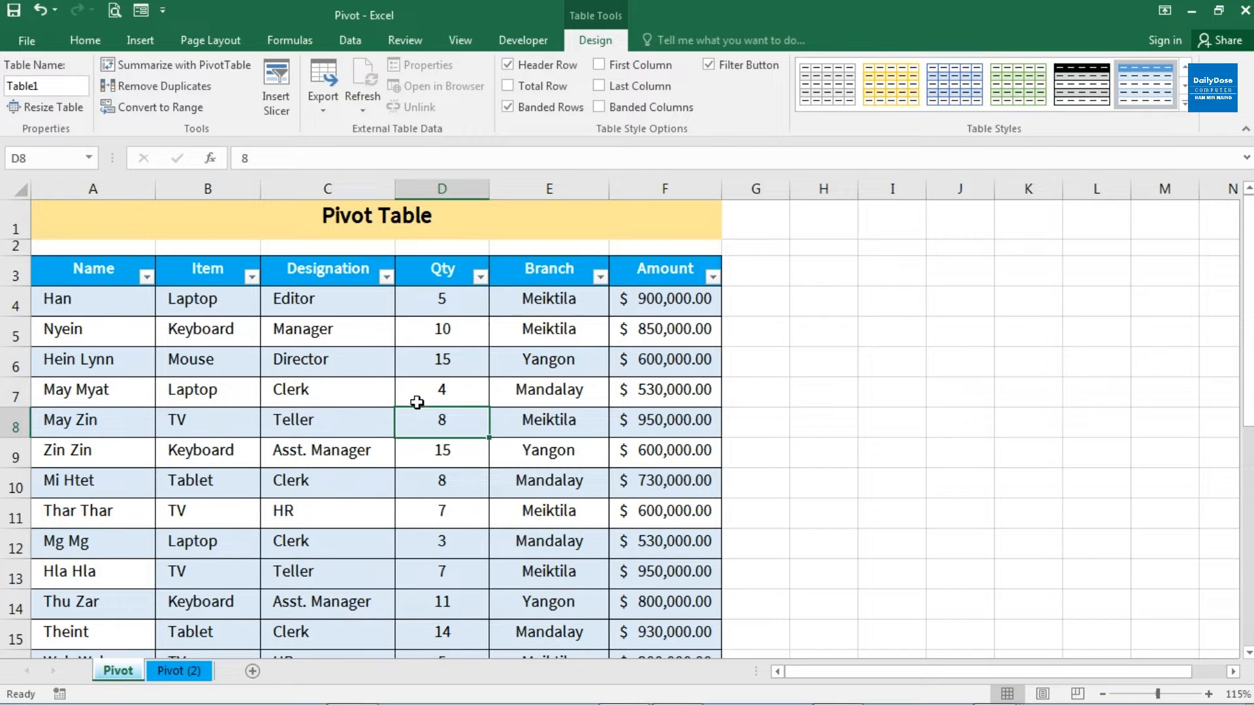
pyautogui.click(378, 394)
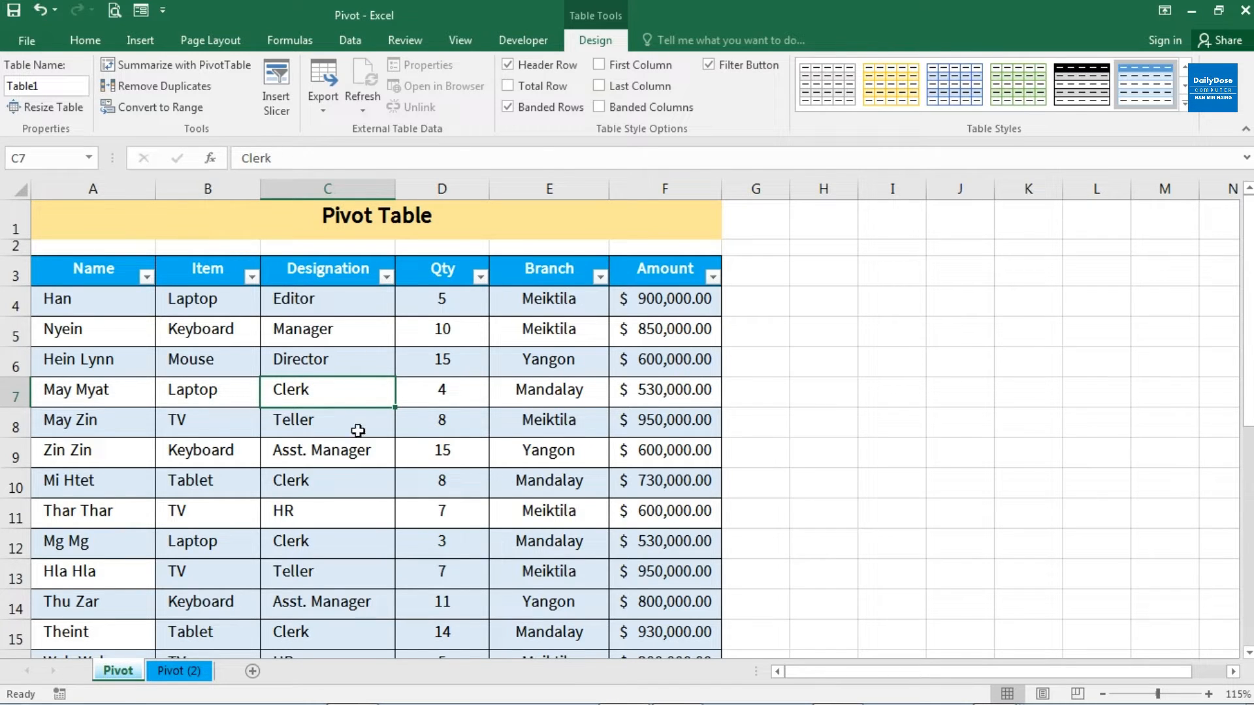
pyautogui.click(312, 415)
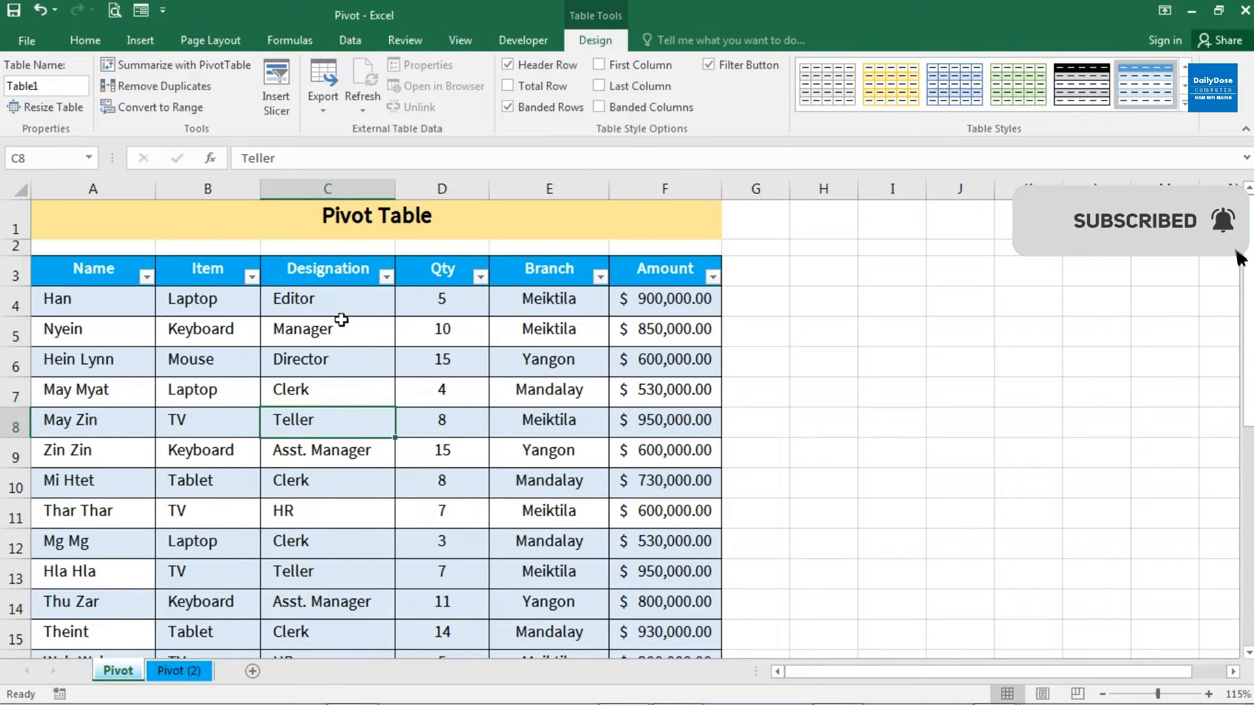
pyautogui.click(141, 43)
pyautogui.click(141, 43)
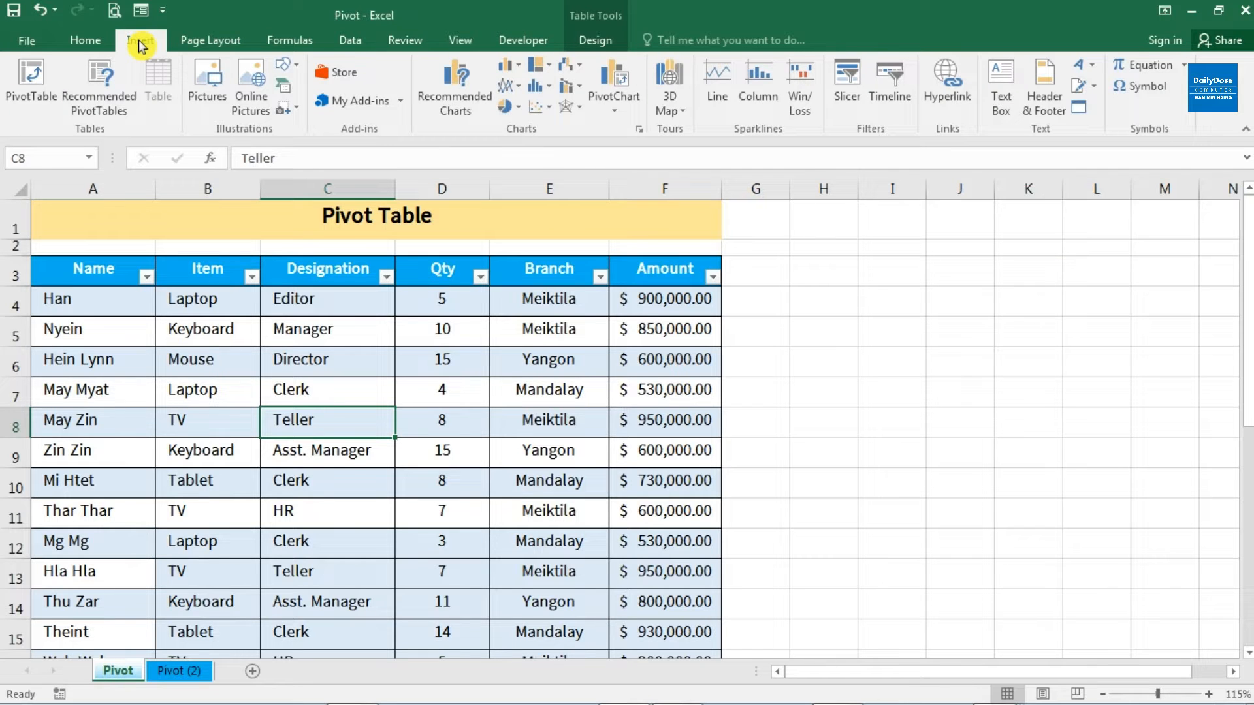
pyautogui.click(36, 84)
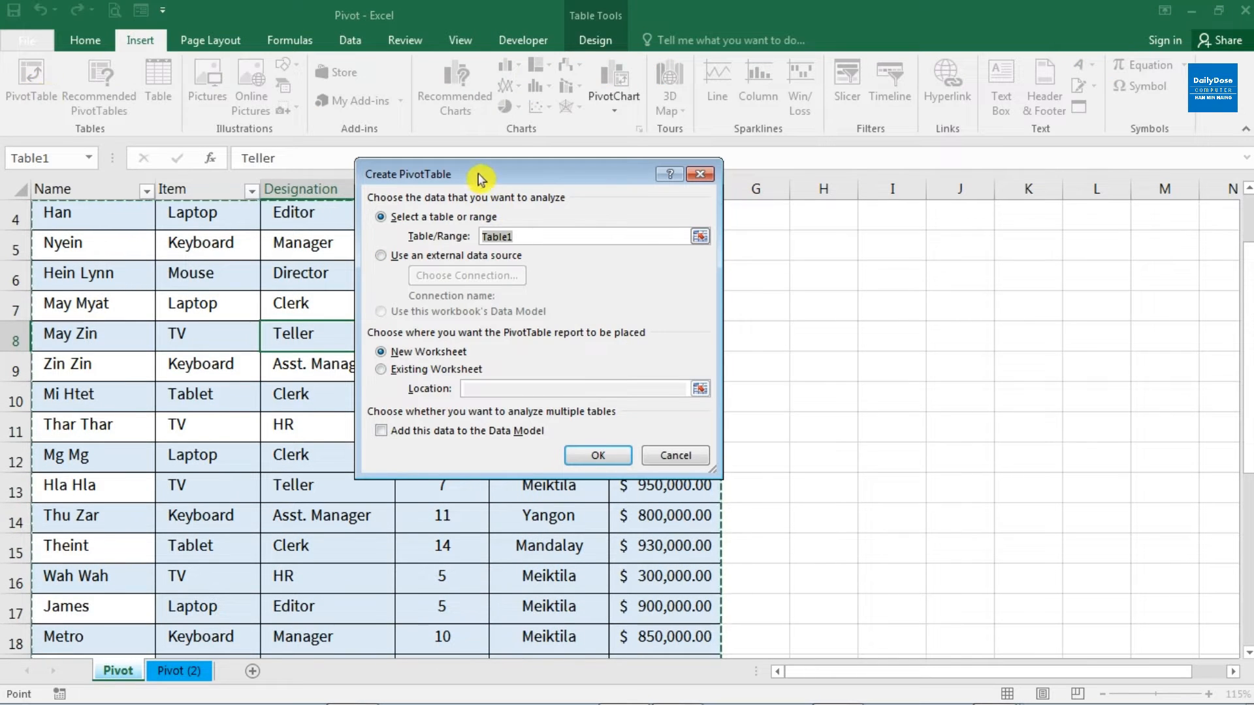
pyautogui.moveTo(481, 173); pyautogui.dragTo(882, 175)
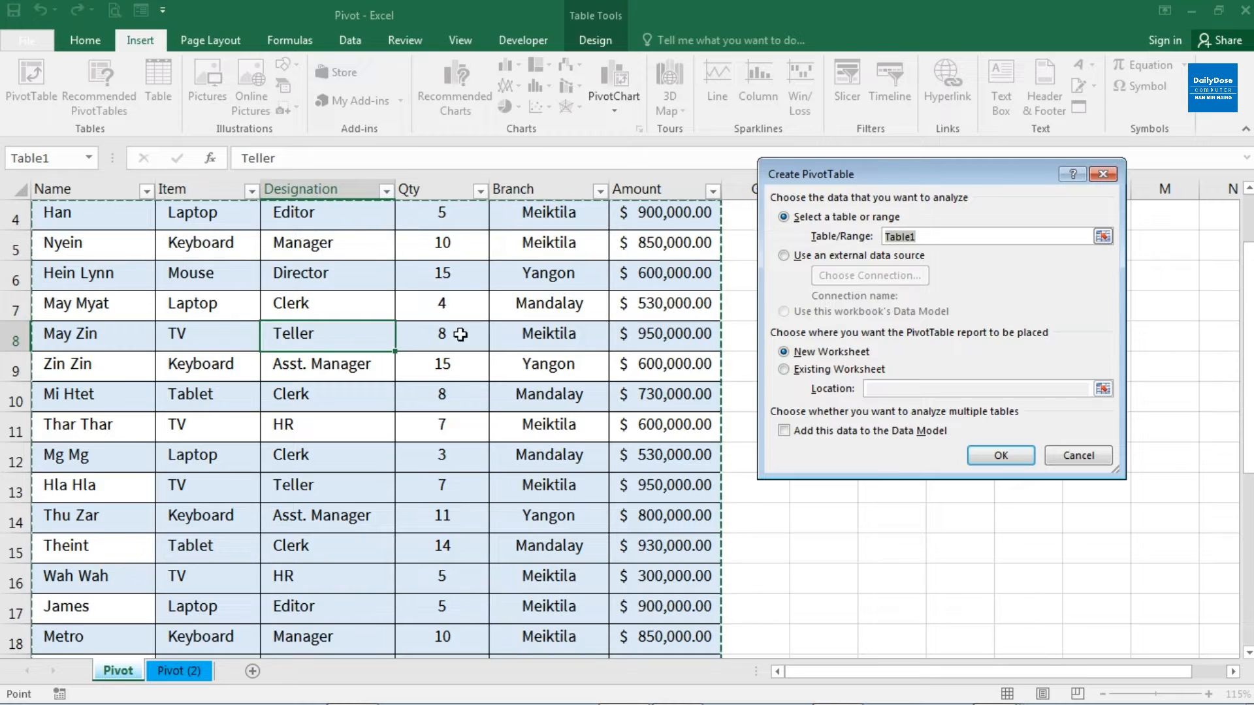
# Check how far the Table1 source range extends, from its header row to its last record in row 29
pyautogui.scroll(1, 441, 339)
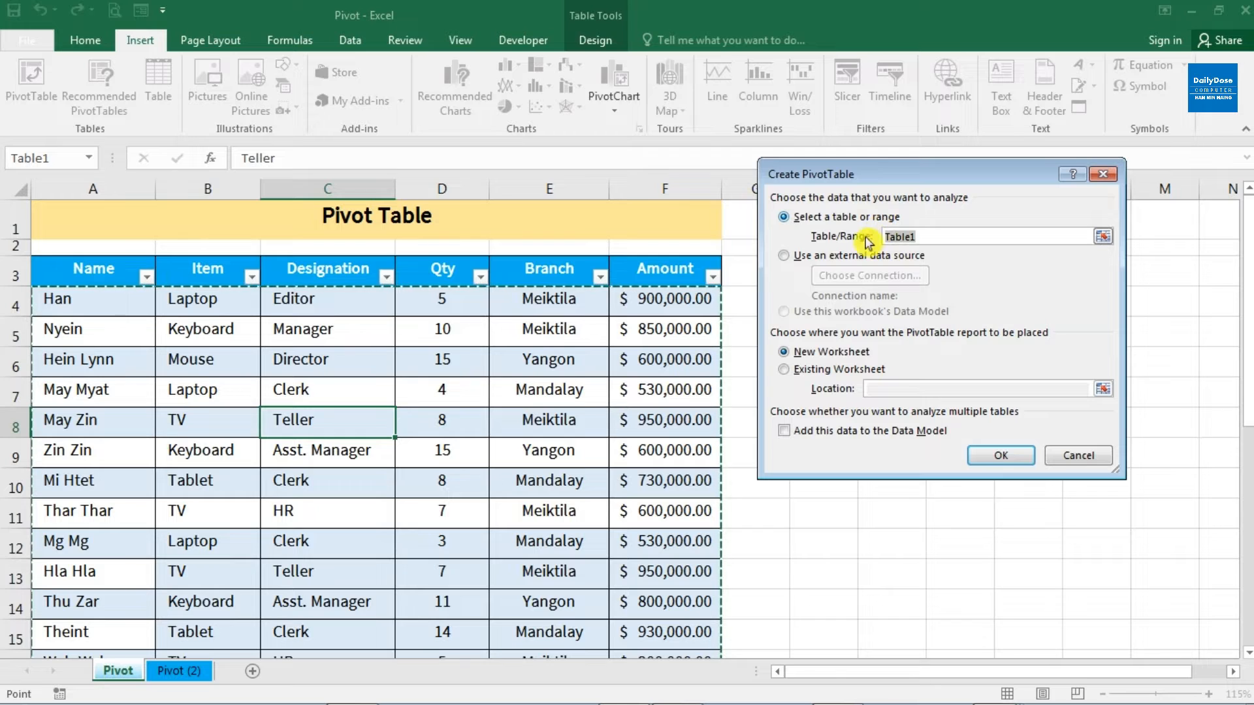
pyautogui.doubleClick(904, 236)
pyautogui.scroll(-3, 636, 428)
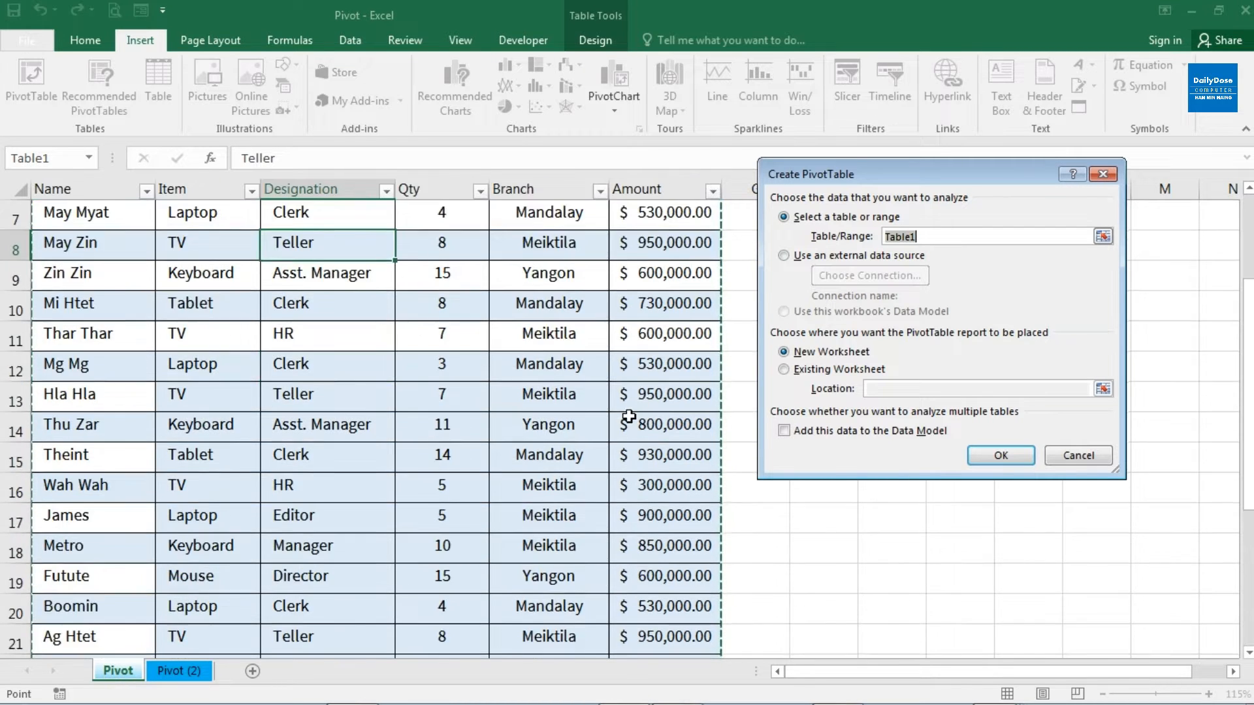
pyautogui.scroll(-2, 628, 415)
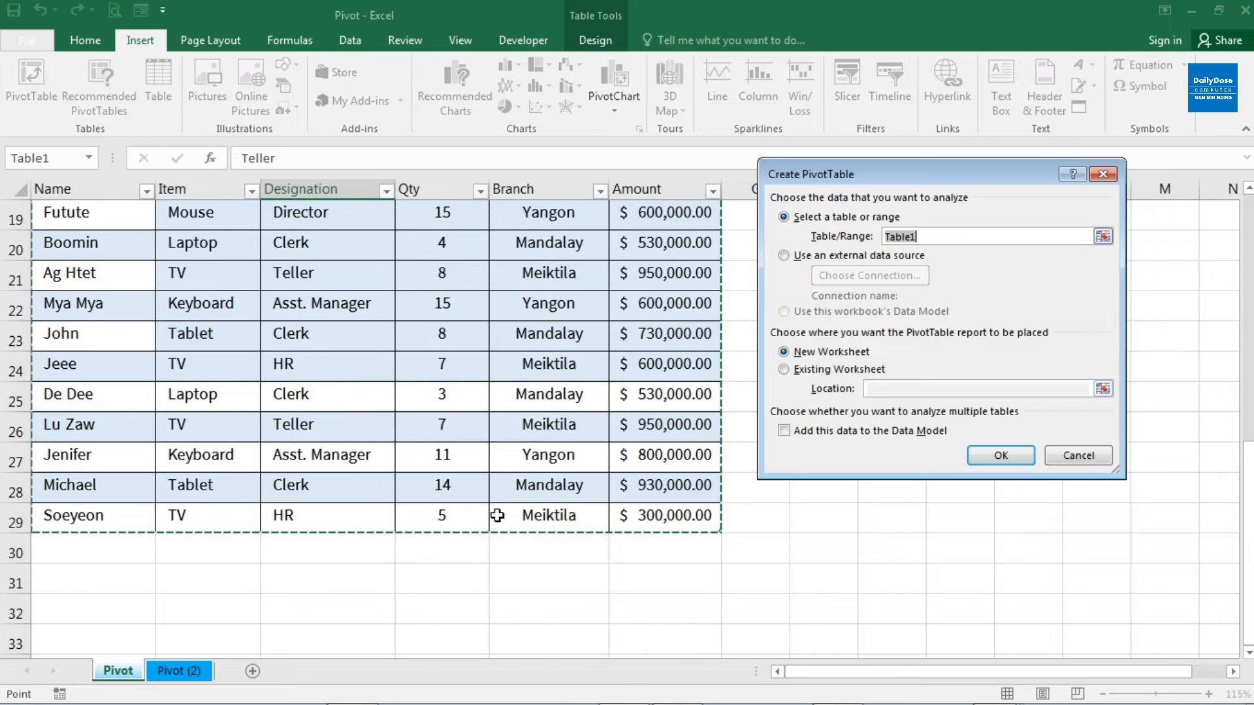
pyautogui.scroll(5, 677, 591)
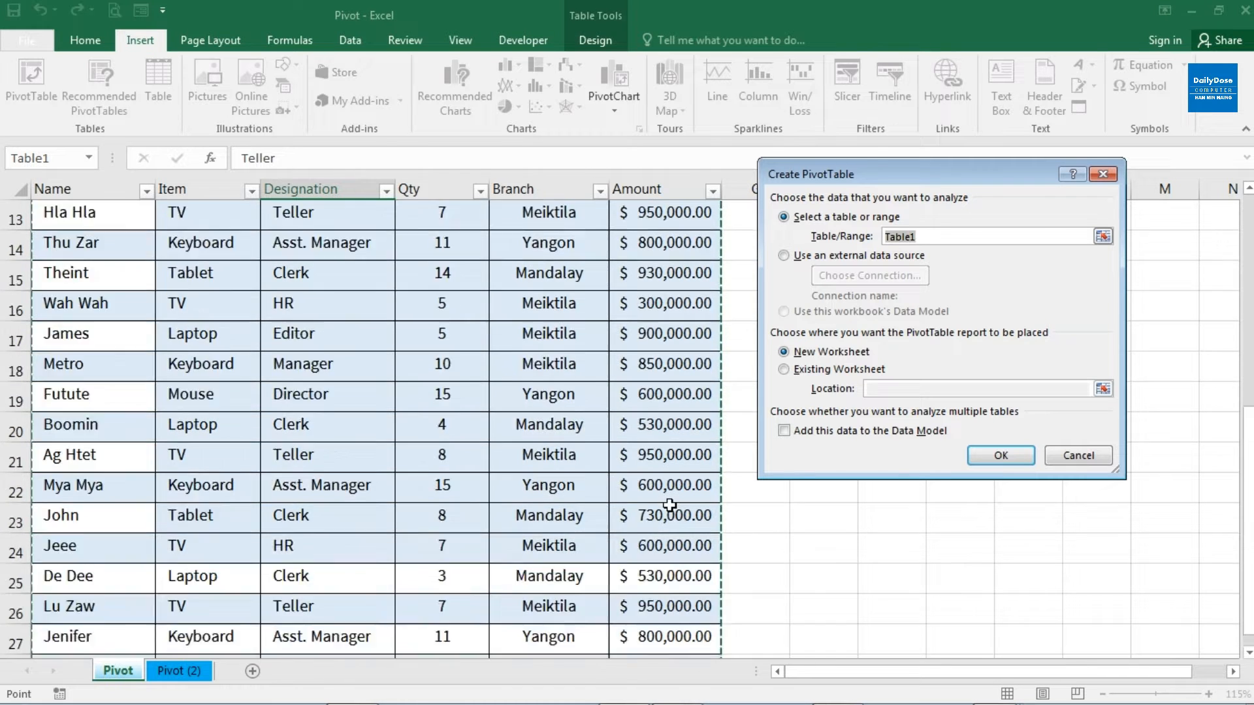
pyautogui.scroll(1, 669, 505)
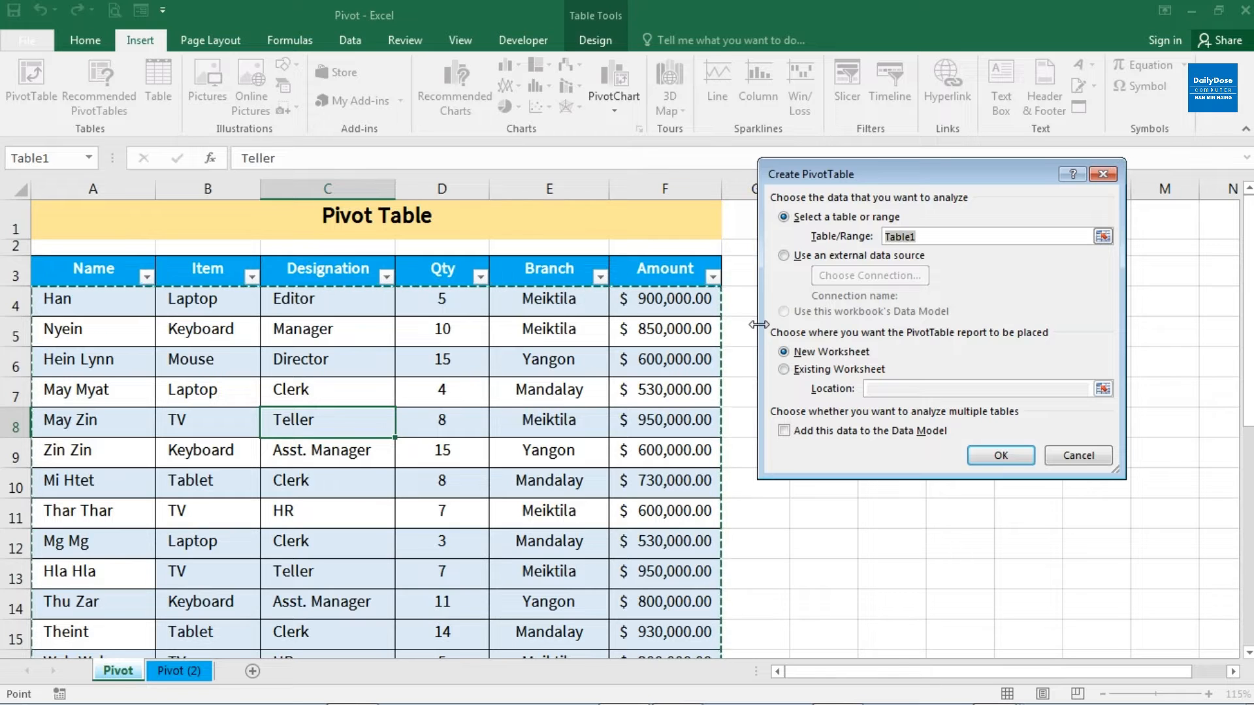
# Place the PivotTable report on a new worksheet and create it
pyautogui.click(967, 237)
pyautogui.click(830, 356)
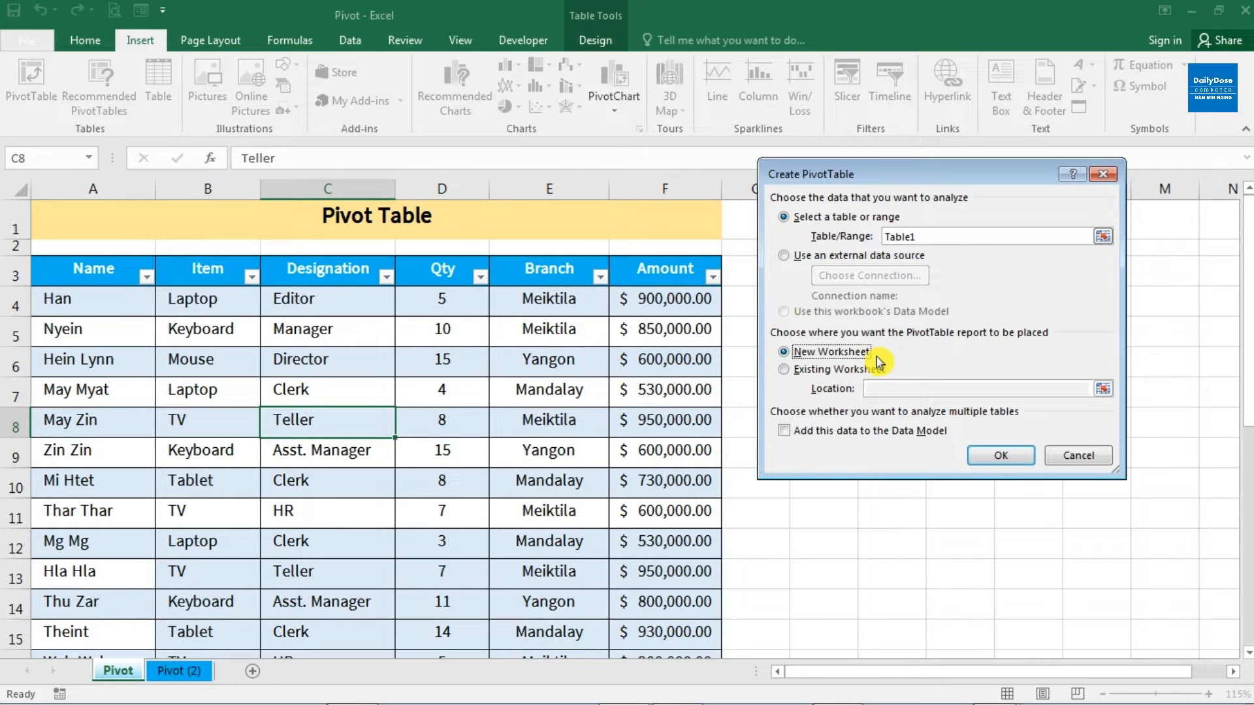
pyautogui.click(994, 455)
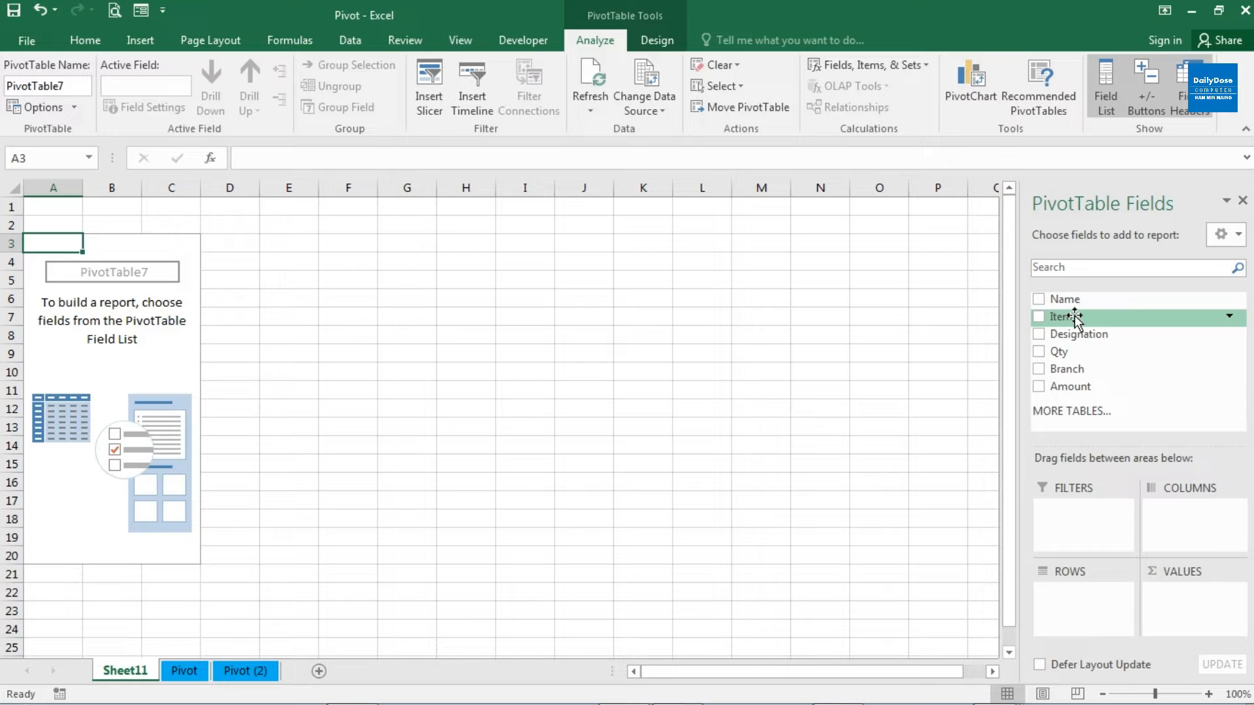
# Add the Item field as a report filter and the Name field as row labels
pyautogui.moveTo(1076, 318); pyautogui.dragTo(1079, 524)
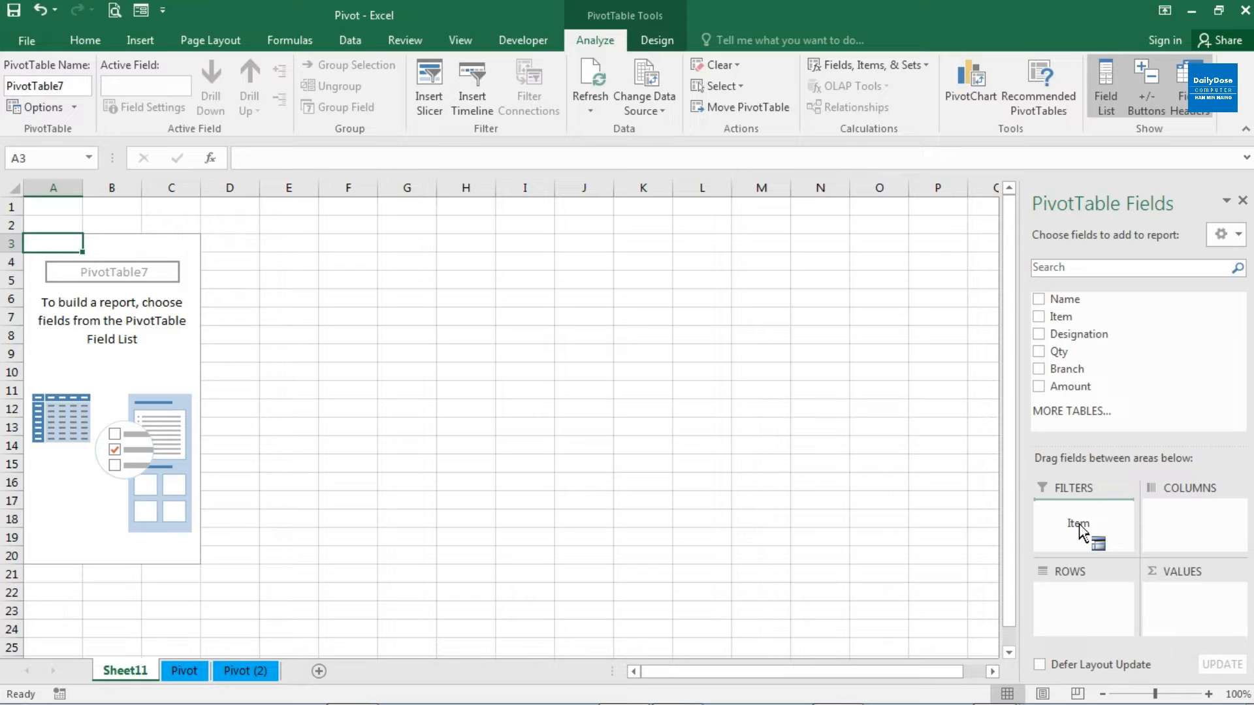
pyautogui.moveTo(1078, 530); pyautogui.dragTo(1079, 529)
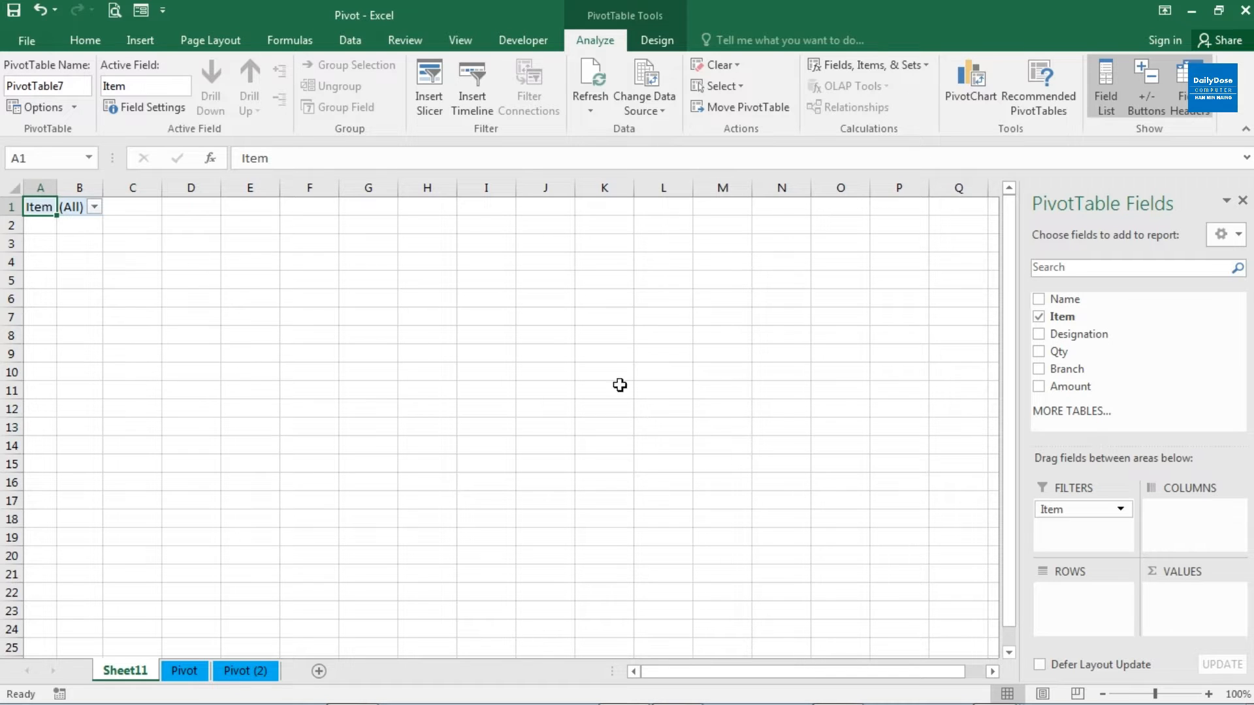
pyautogui.click(1039, 302)
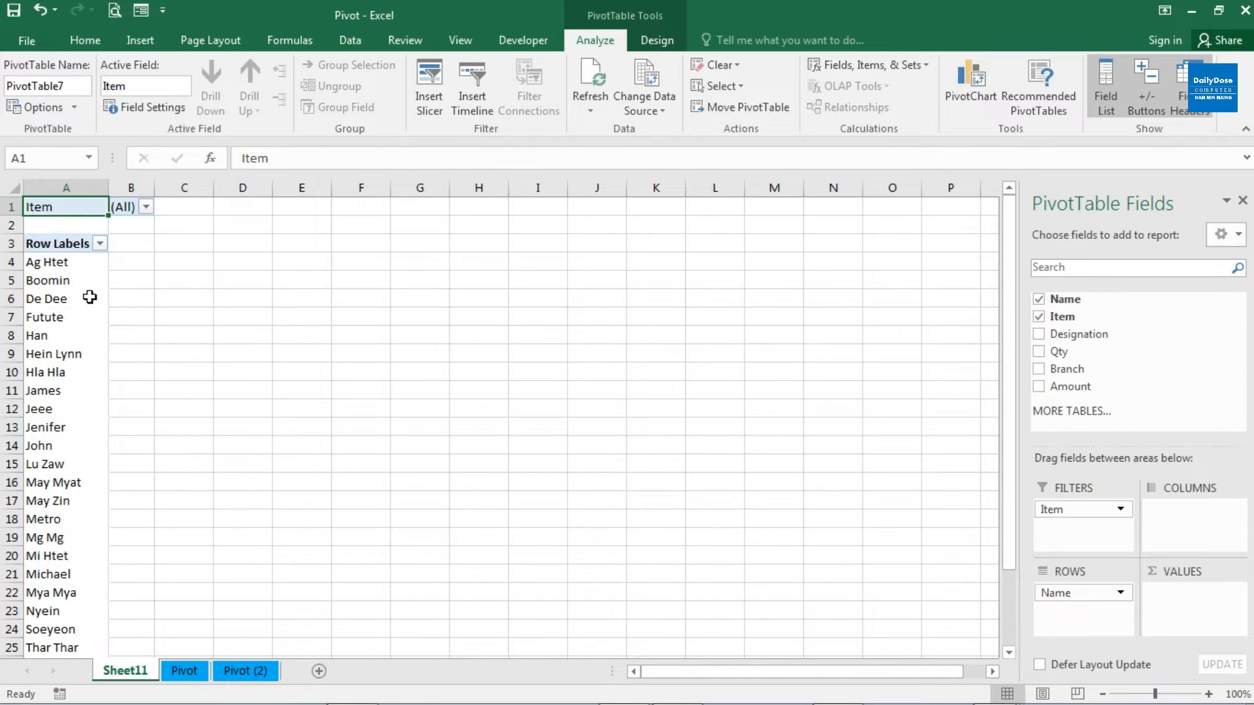
# Examine the names listed under Row Labels in column A, from row 4 to the Grand Total row
pyautogui.click(66, 298)
pyautogui.click(62, 314)
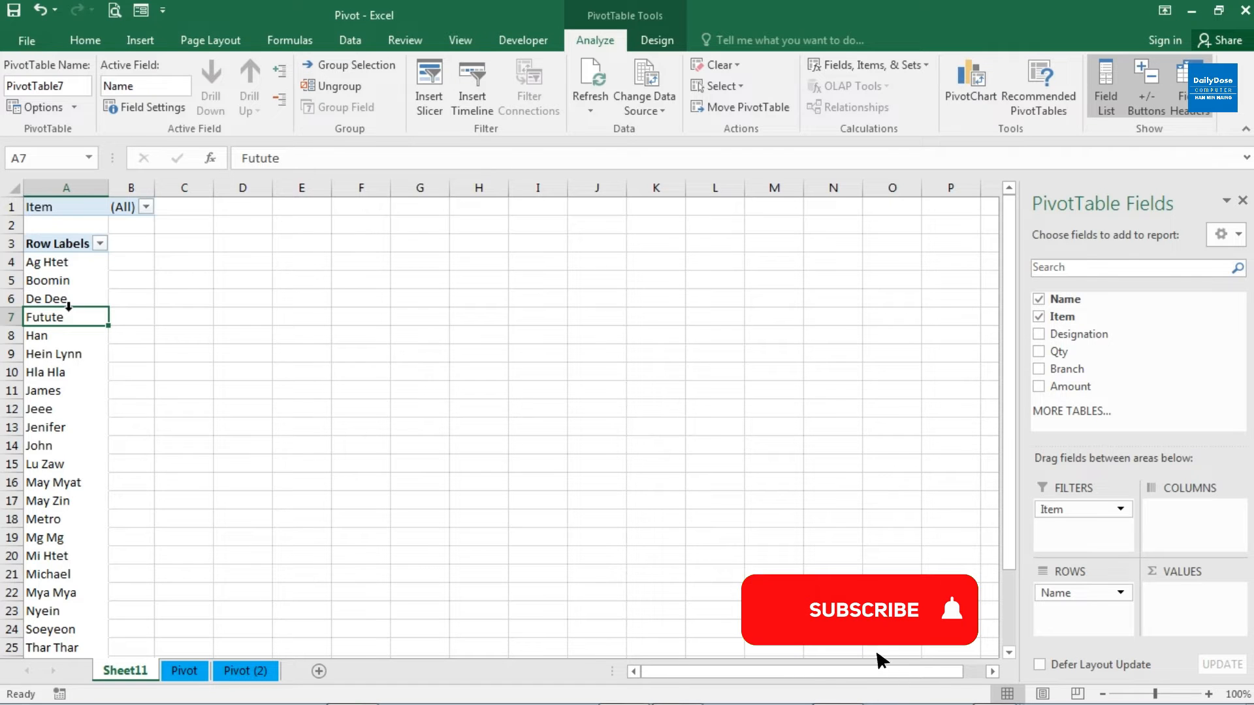
pyautogui.keyDown('ctrl'); pyautogui.scroll(2, 72, 313); pyautogui.keyUp('ctrl')
pyautogui.scroll(1, 75, 317)
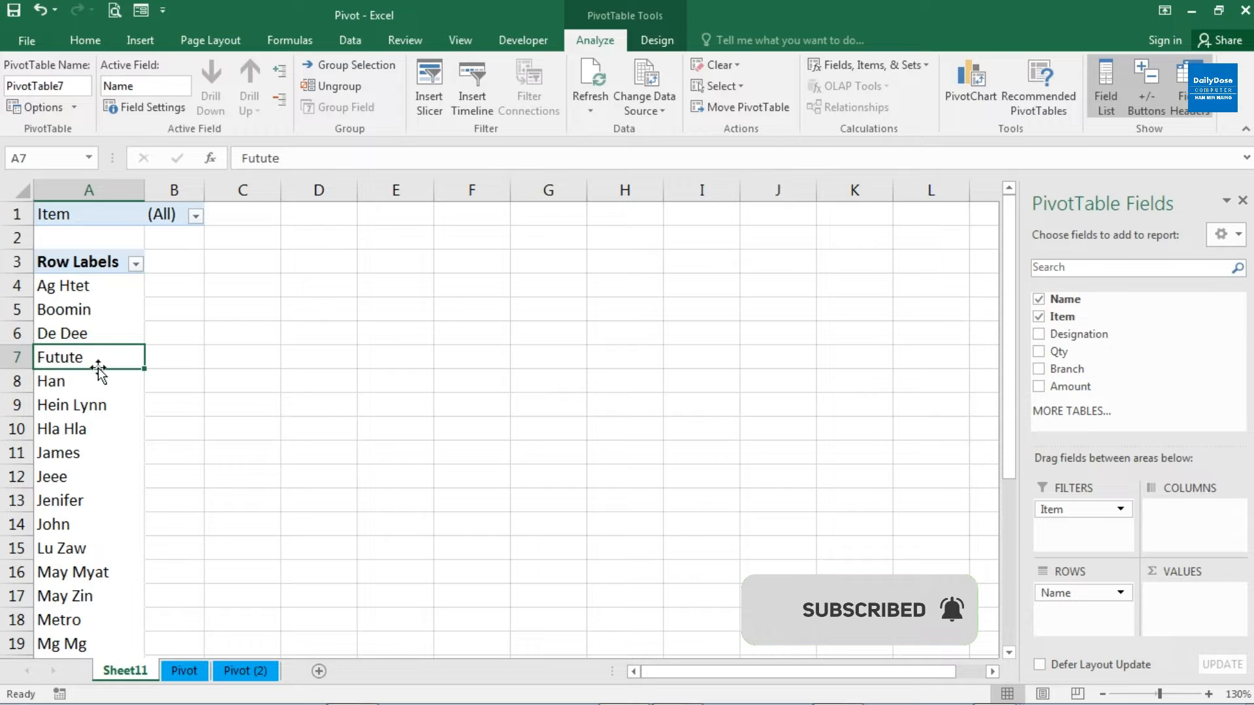
pyautogui.scroll(-7, 99, 371)
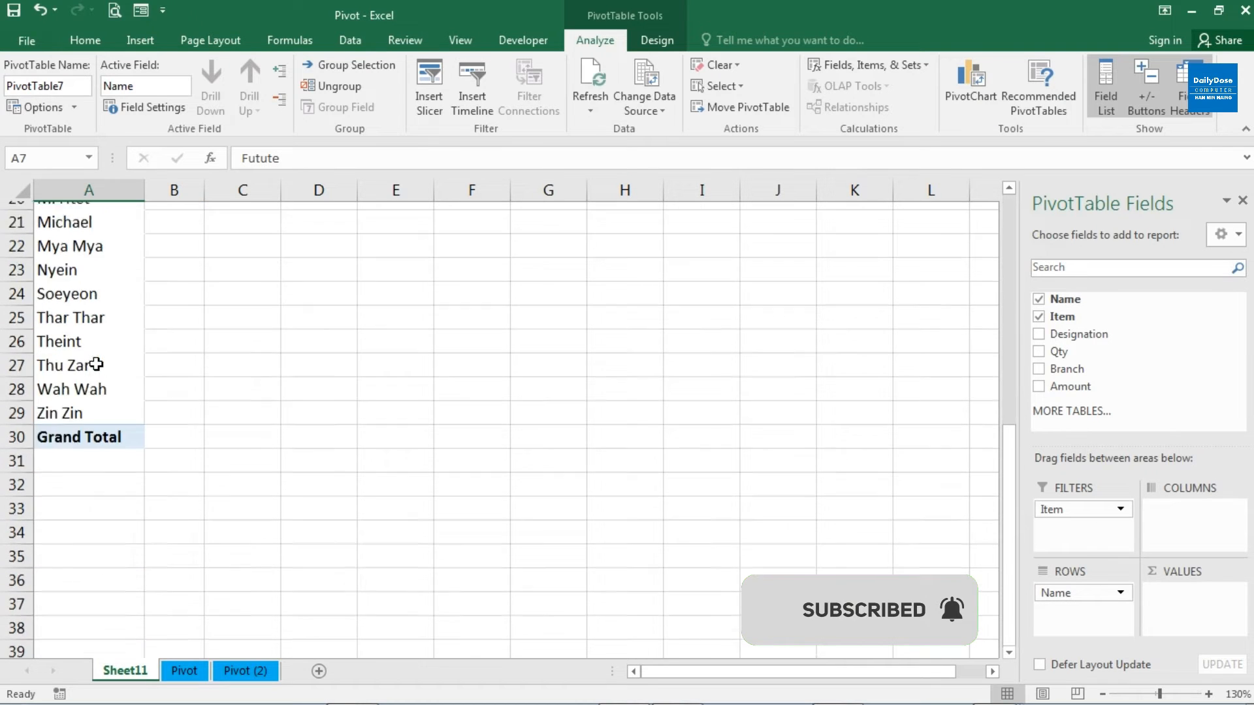
pyautogui.scroll(7, 96, 364)
pyautogui.click(100, 294)
pyautogui.moveTo(85, 394); pyautogui.dragTo(100, 333)
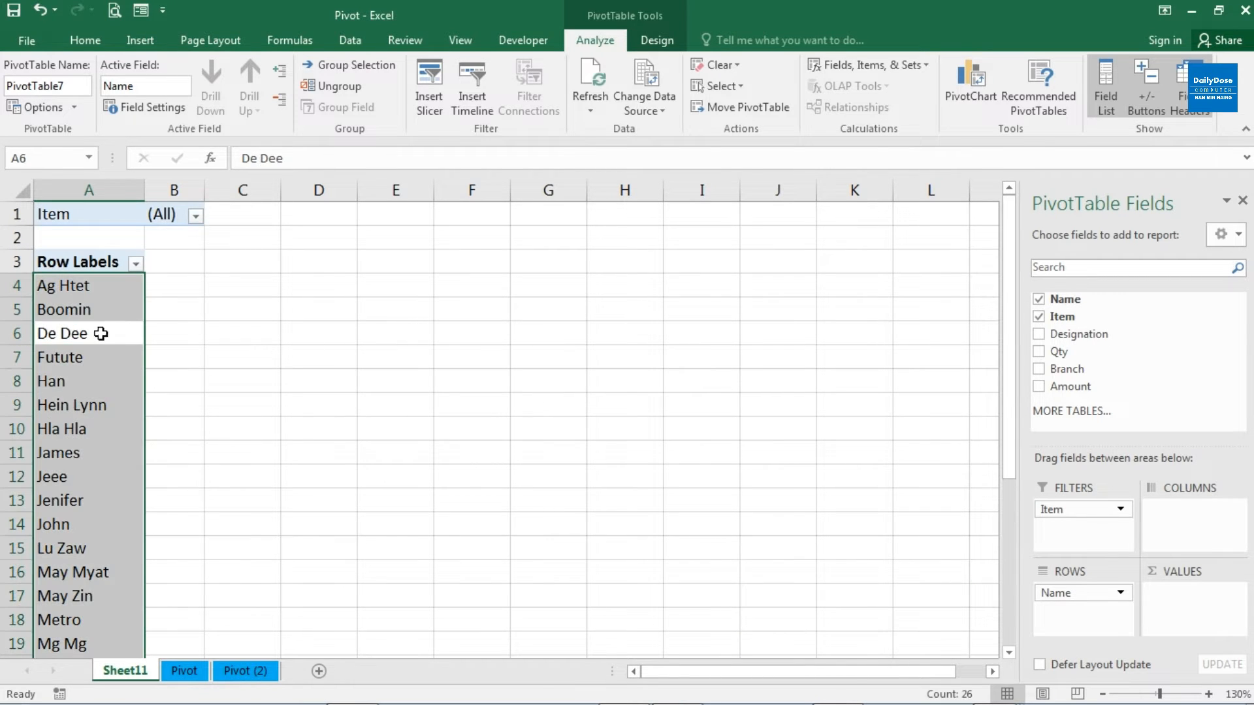
pyautogui.click(98, 368)
pyautogui.click(107, 327)
pyautogui.click(114, 264)
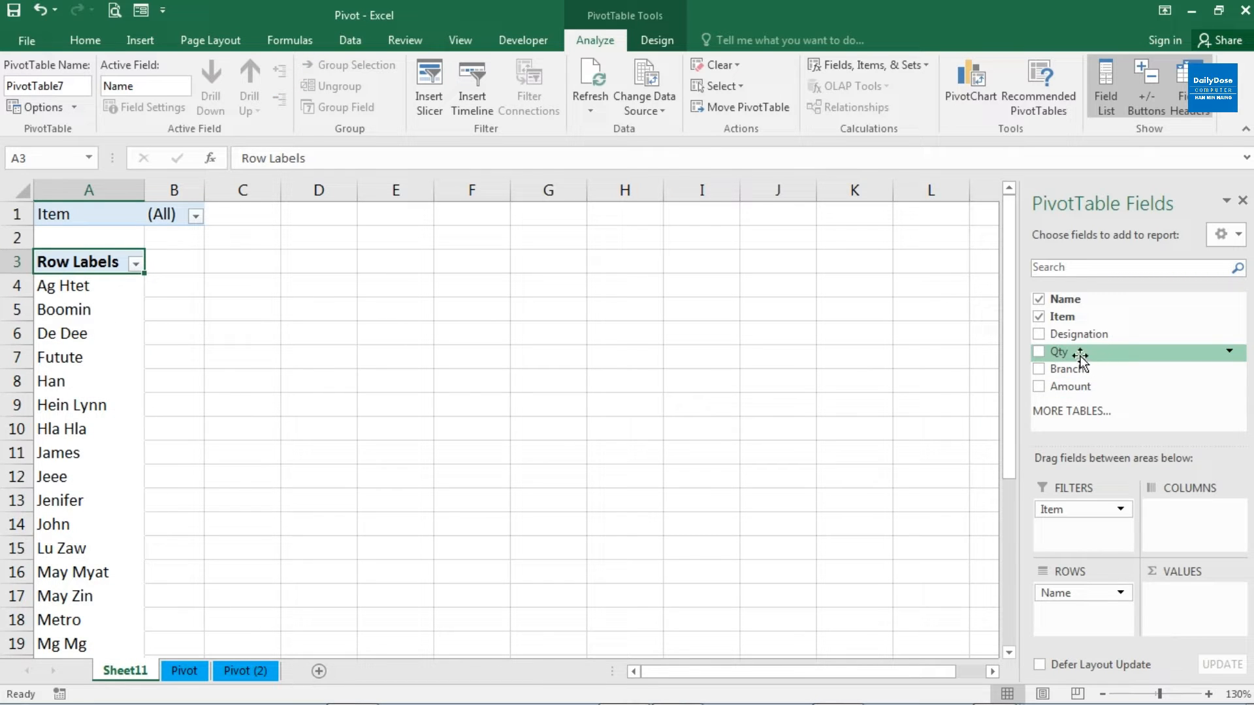
# Add the Qty field to the report's values as a sum, and inspect the first record and the Item filter label
pyautogui.click(1042, 353)
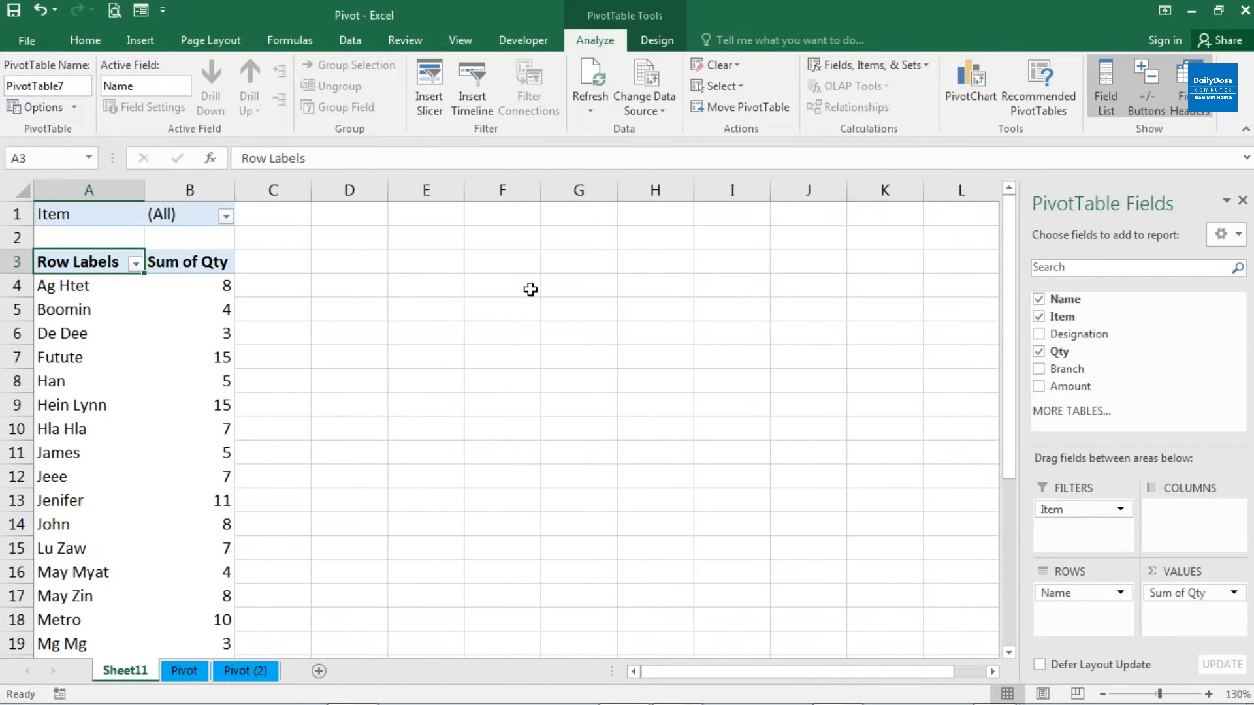
pyautogui.click(74, 291)
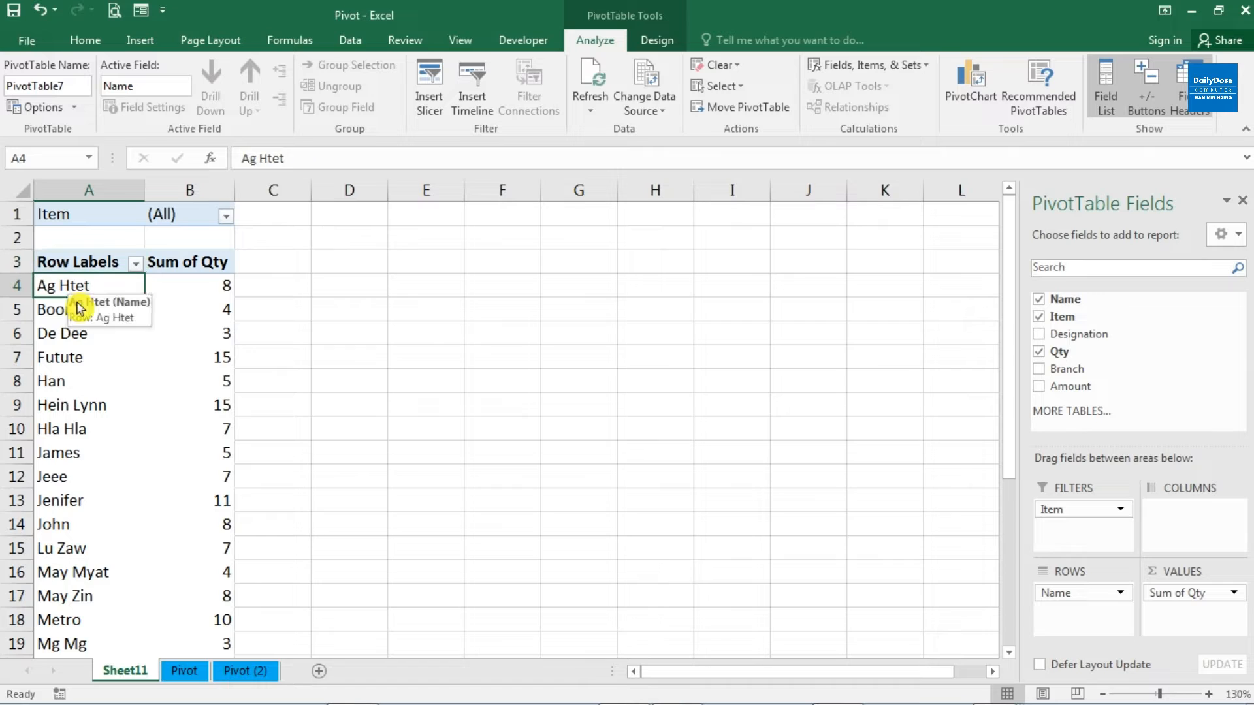
pyautogui.click(206, 288)
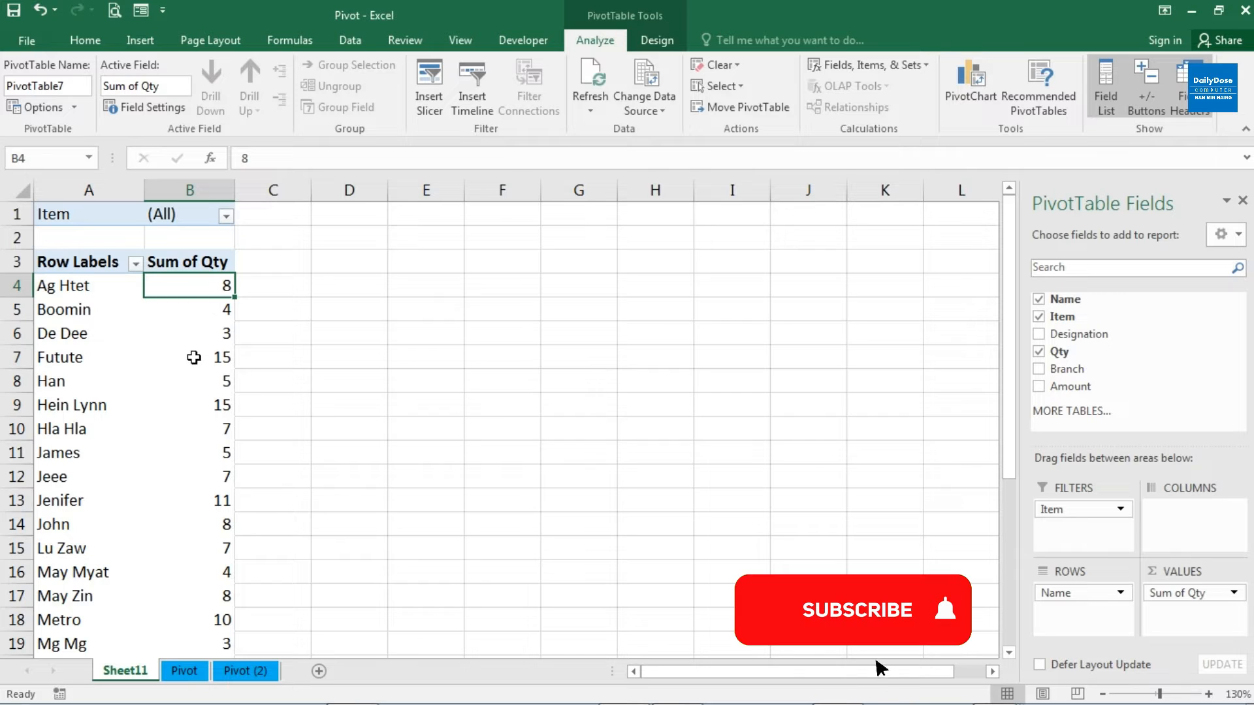
pyautogui.click(82, 214)
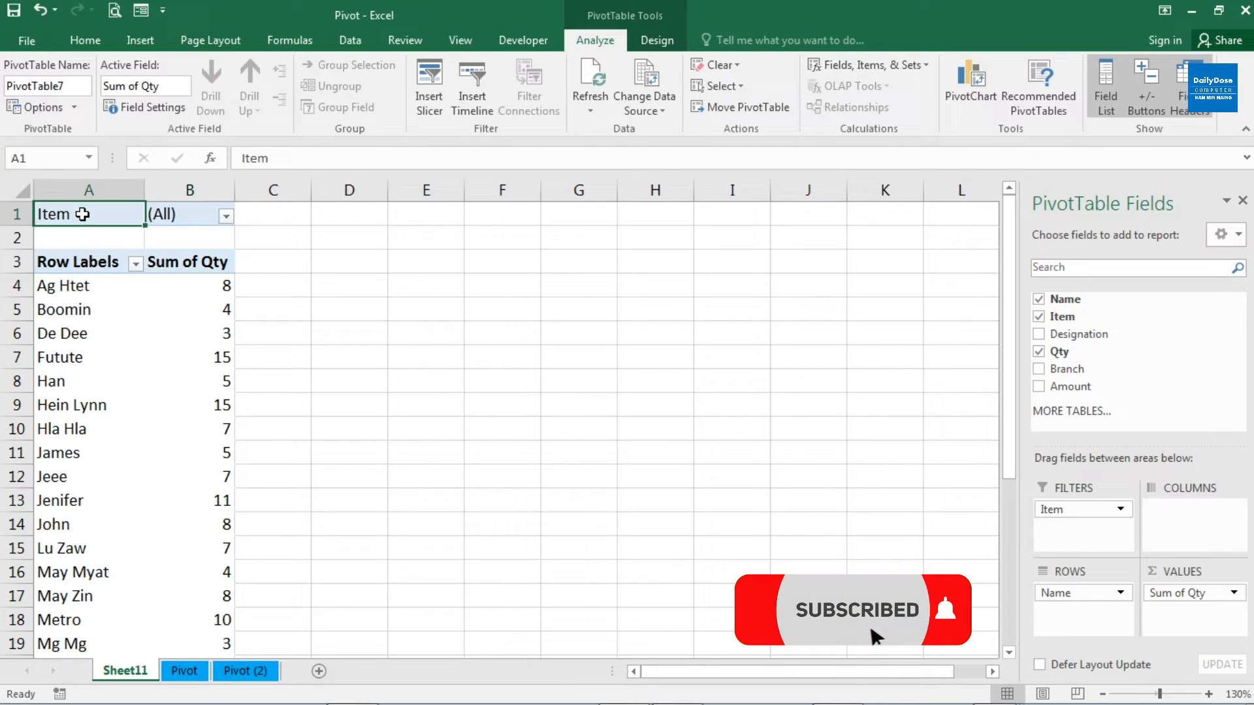
# Filter the PivotTable's Item report filter to show only Keyboard
pyautogui.click(179, 218)
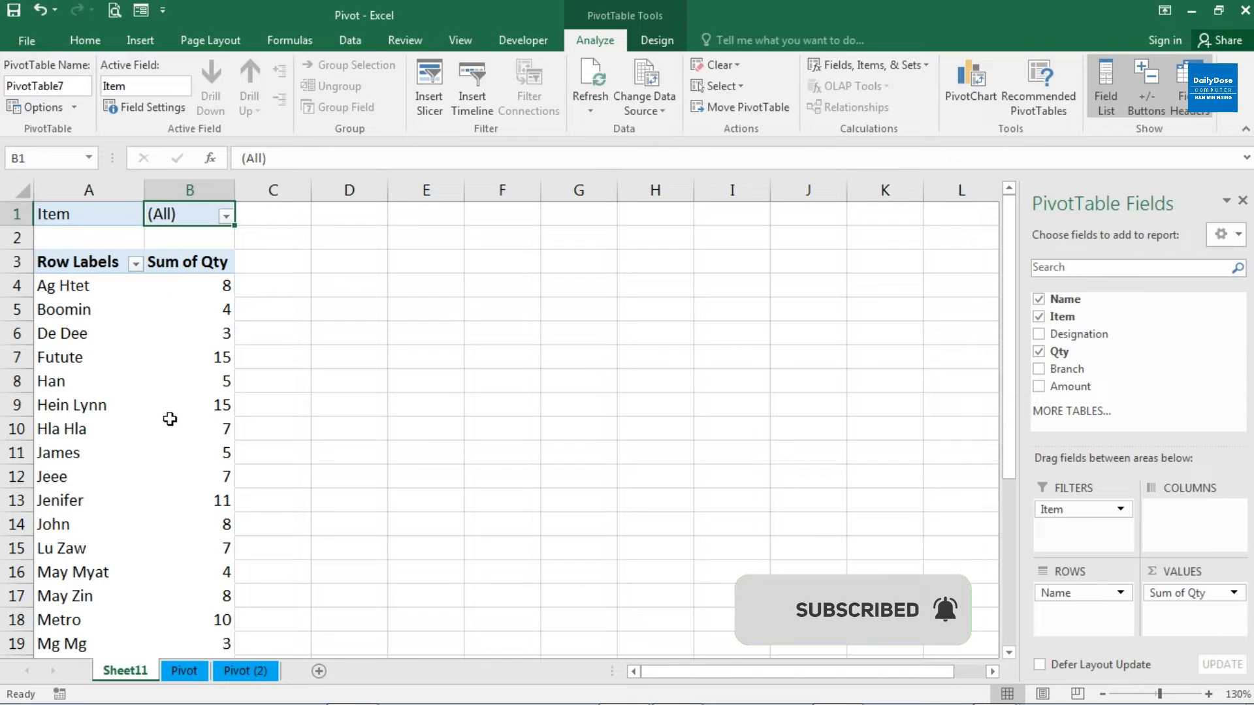
pyautogui.click(187, 409)
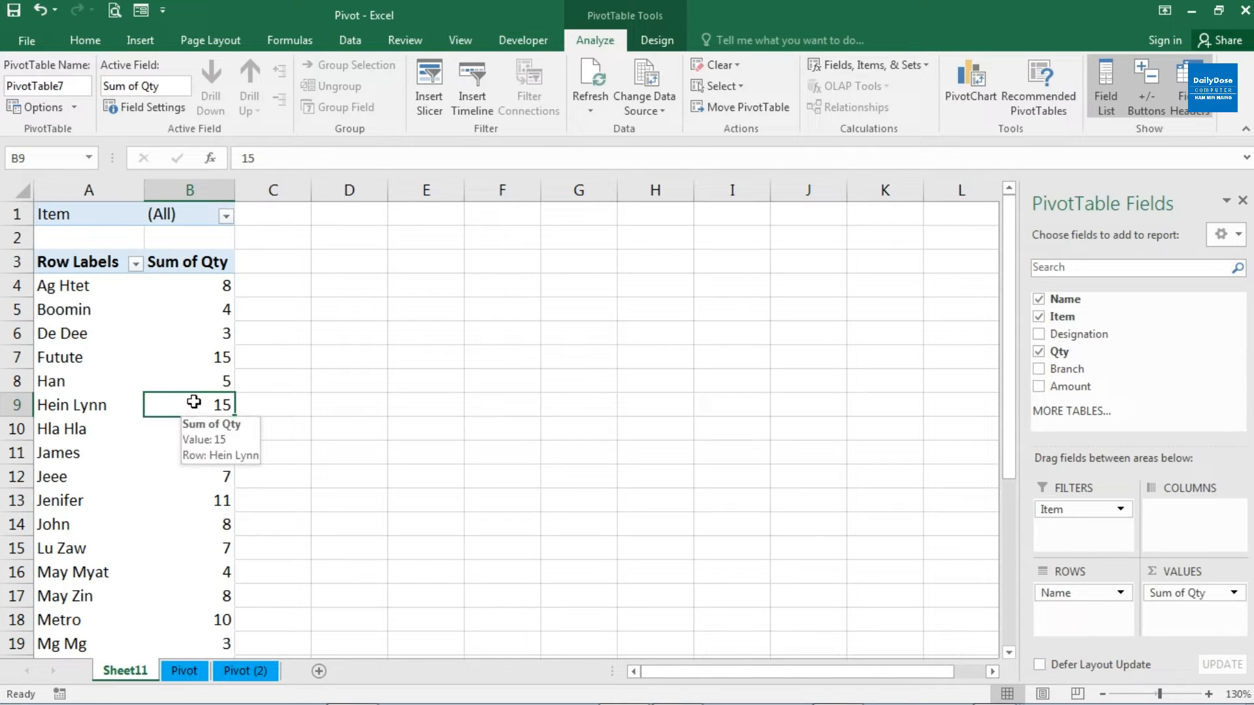
pyautogui.click(188, 217)
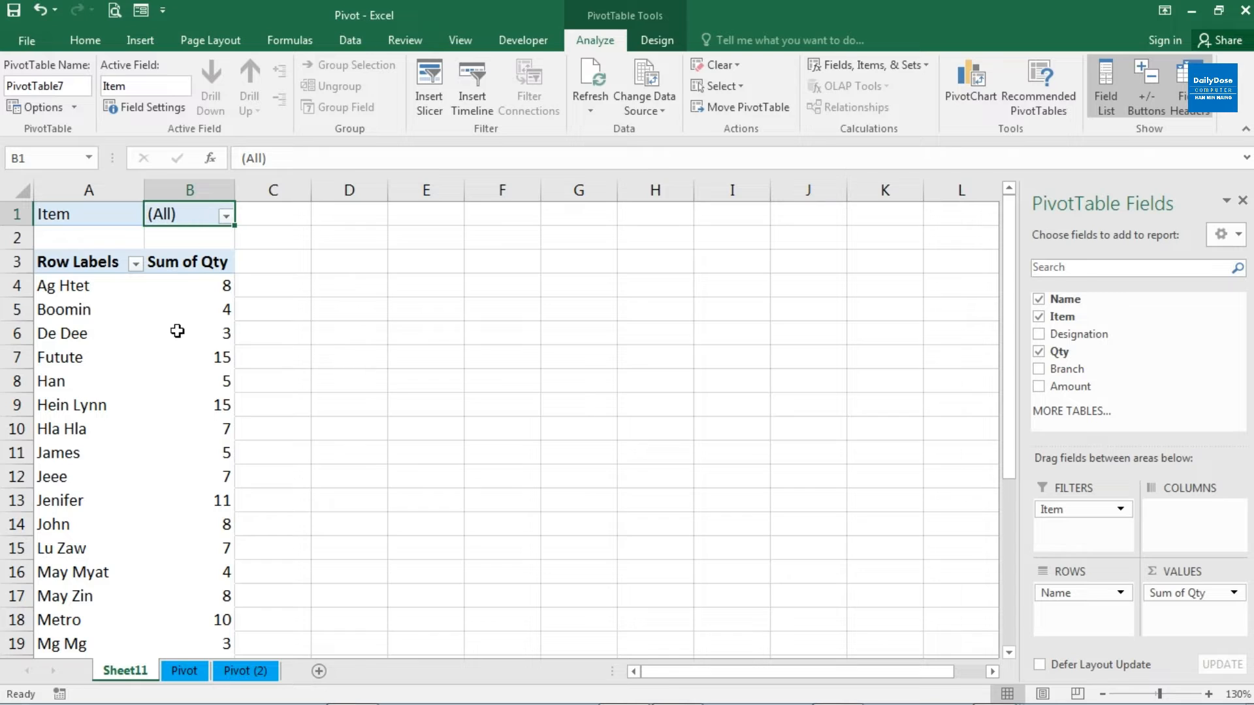
pyautogui.moveTo(181, 357)
pyautogui.click(228, 217)
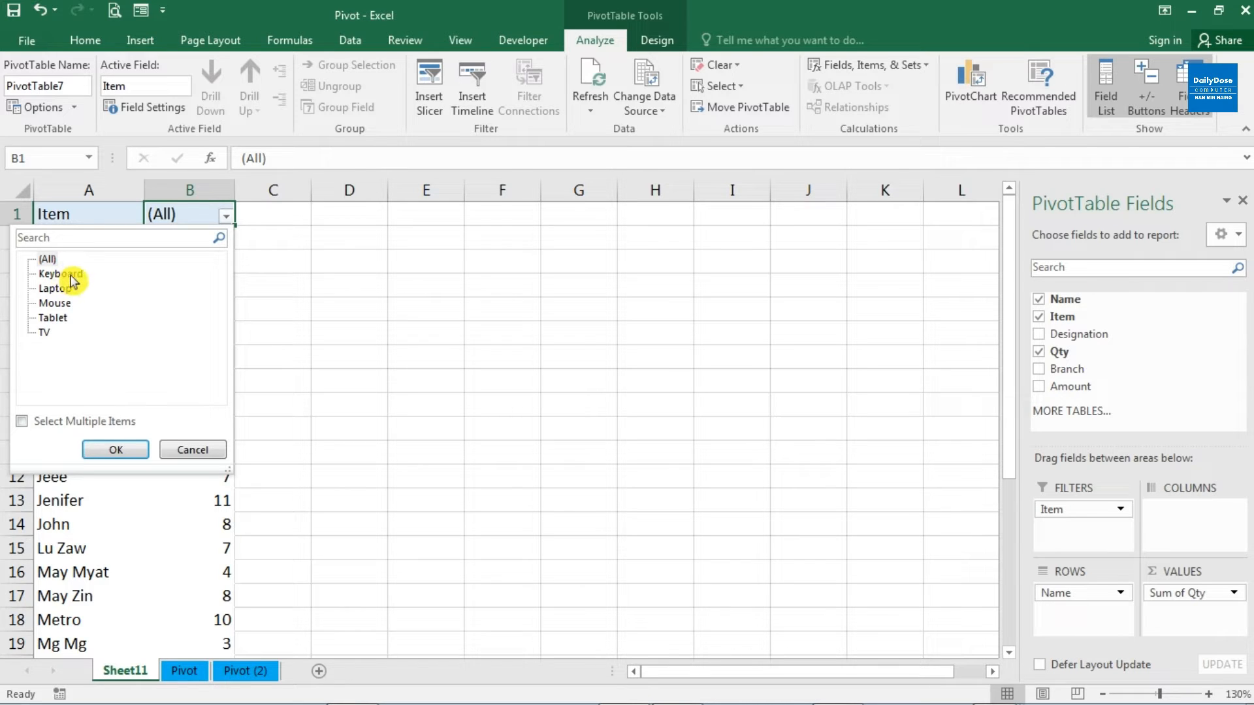
pyautogui.click(75, 274)
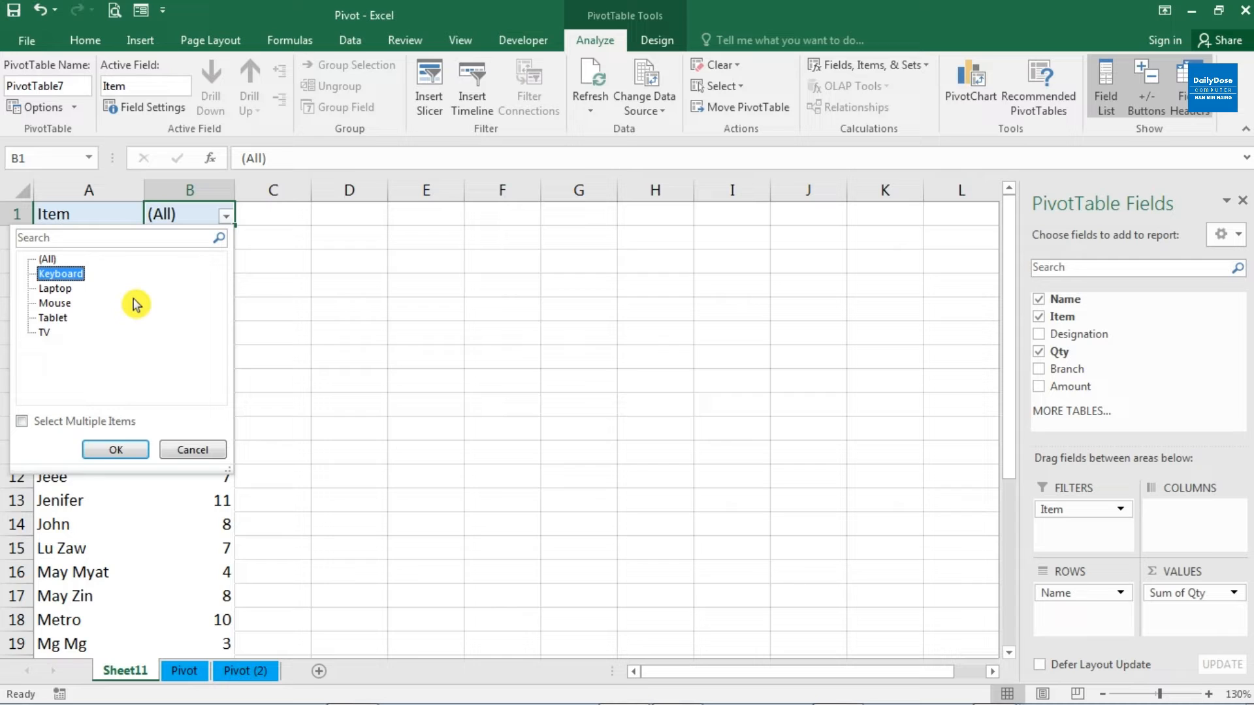
pyautogui.click(123, 450)
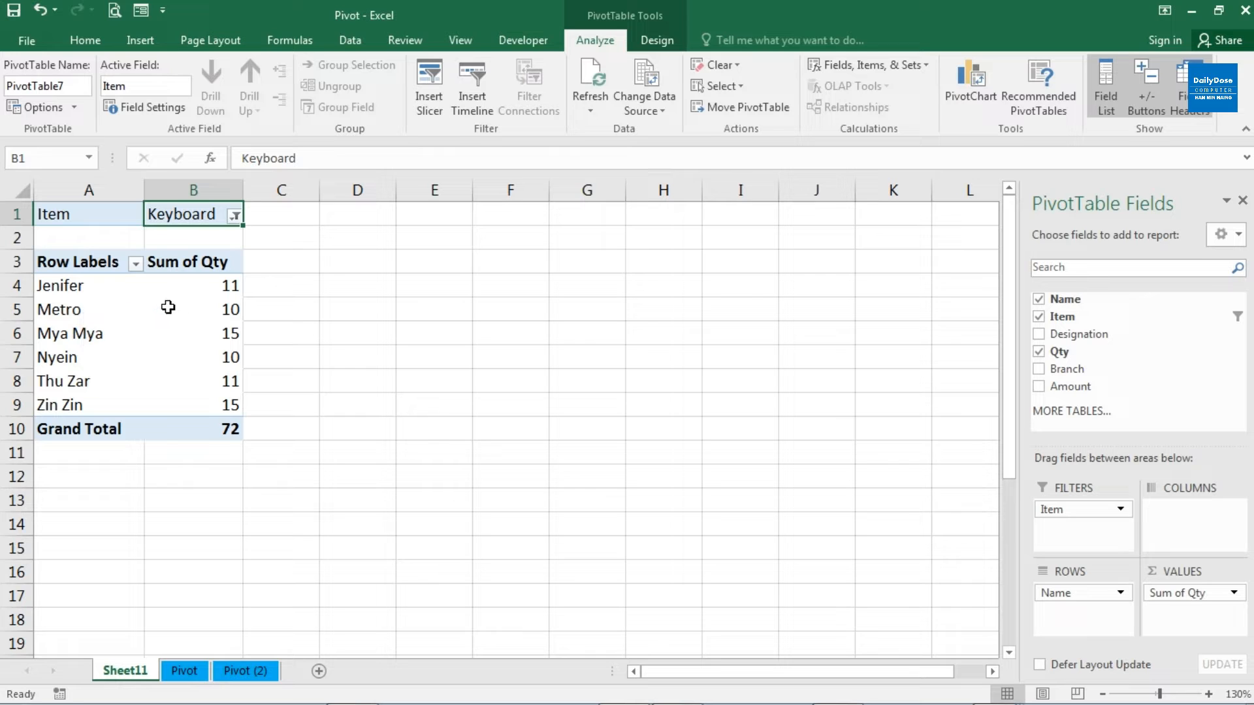
# Examine the names, their Sum of Qty values and the Grand Total in the Keyboard-filtered PivotTable
pyautogui.click(82, 297)
pyautogui.click(196, 314)
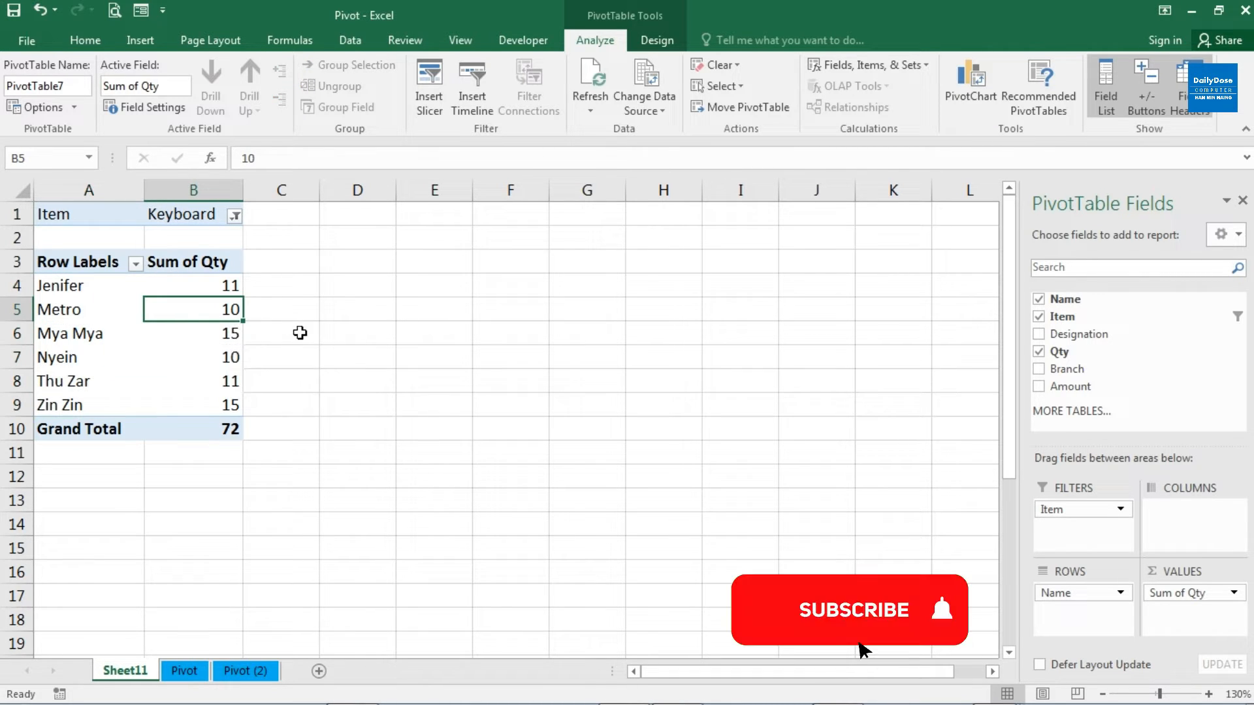
pyautogui.click(89, 285)
pyautogui.click(72, 313)
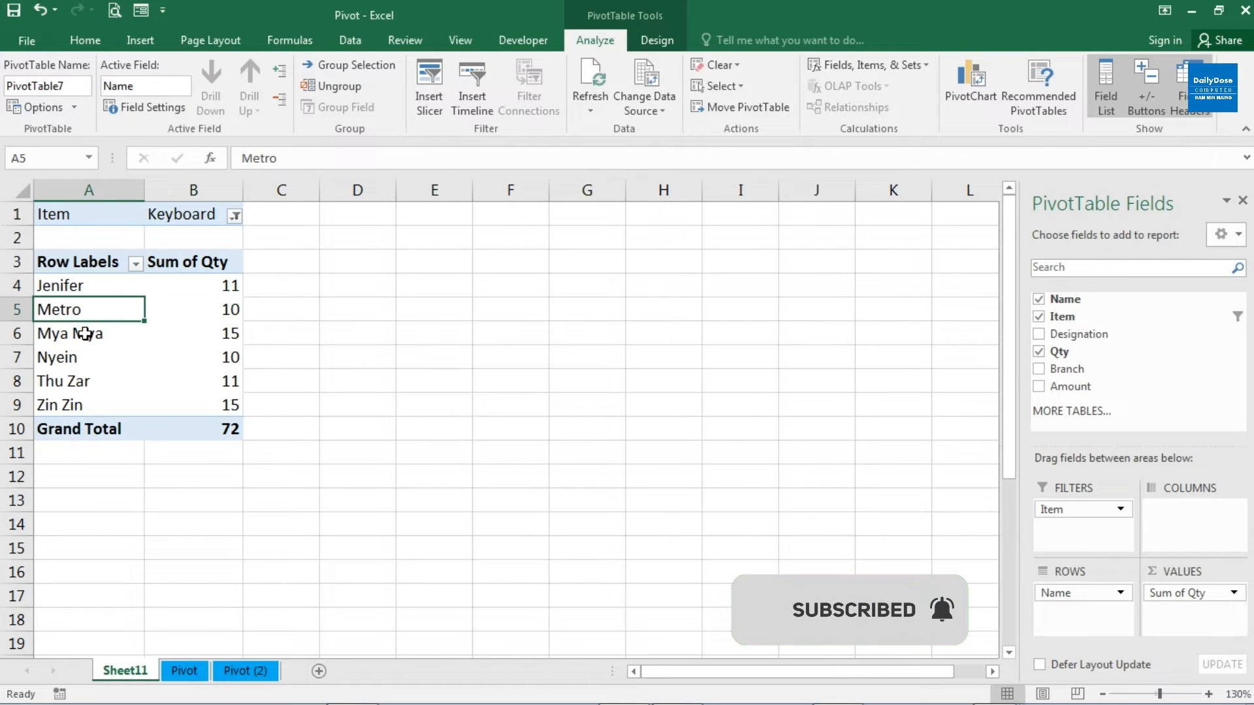
pyautogui.click(98, 336)
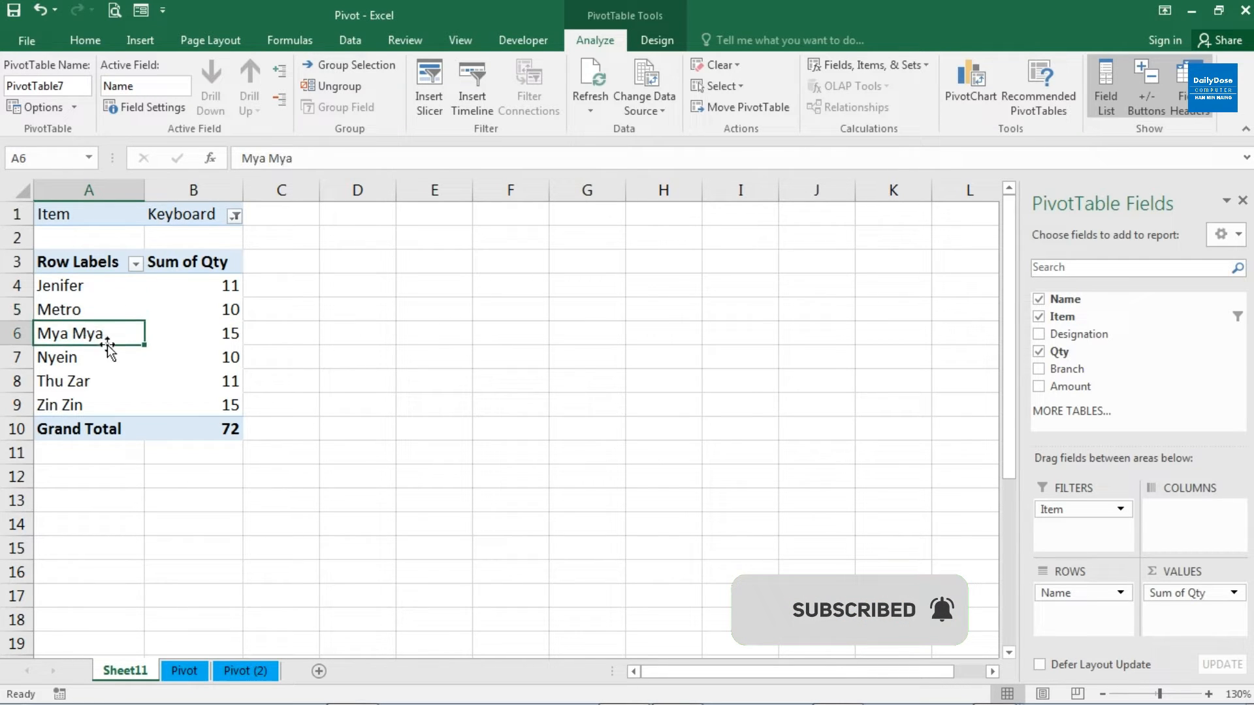
pyautogui.click(104, 285)
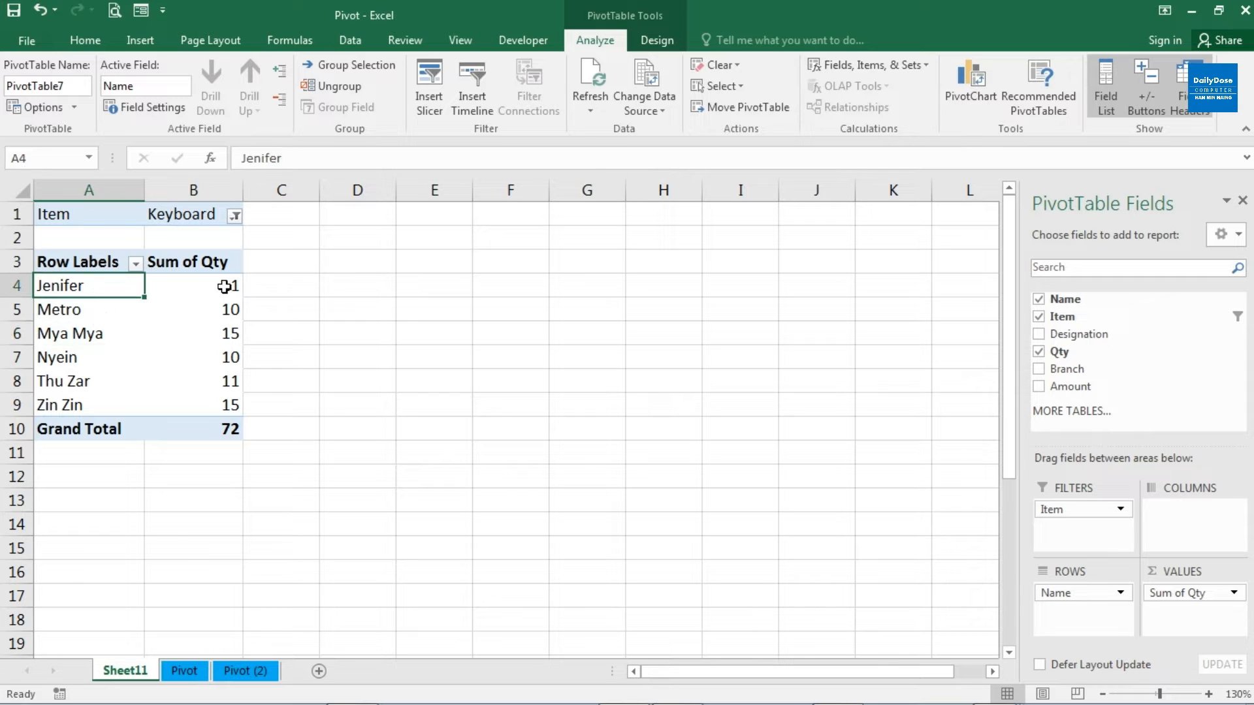
pyautogui.click(224, 286)
pyautogui.click(72, 311)
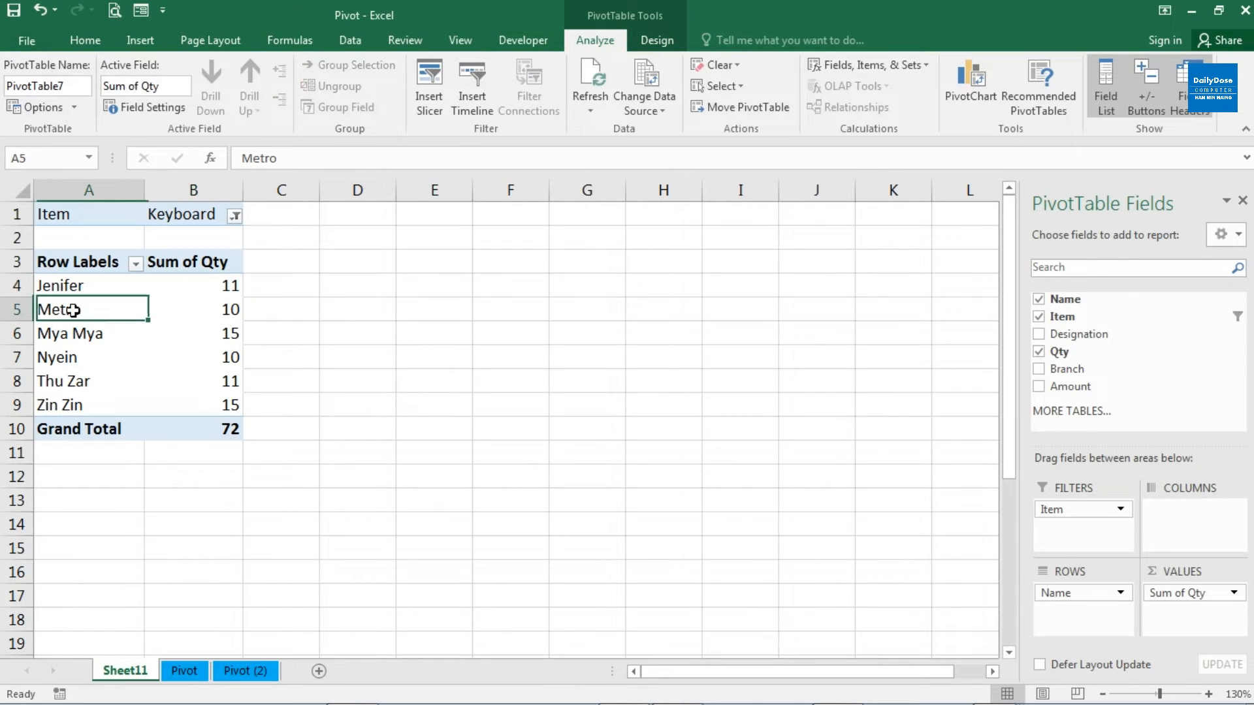
pyautogui.click(231, 315)
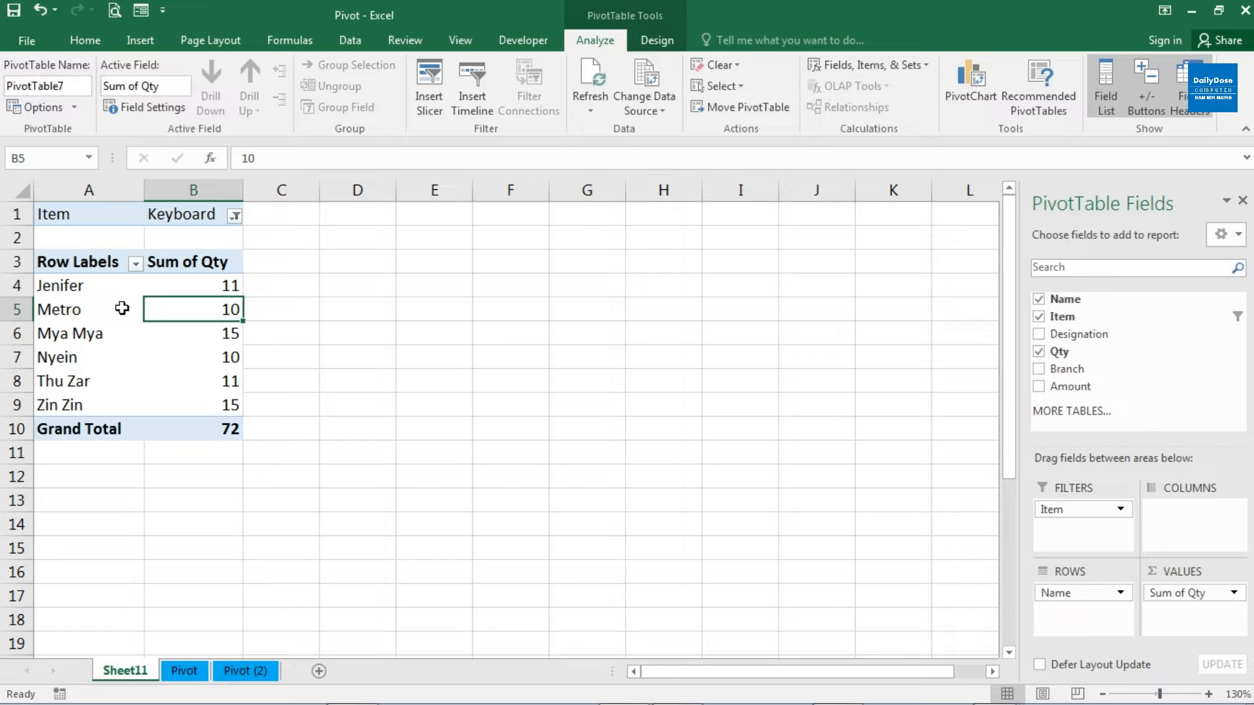
pyautogui.moveTo(174, 286); pyautogui.dragTo(207, 404)
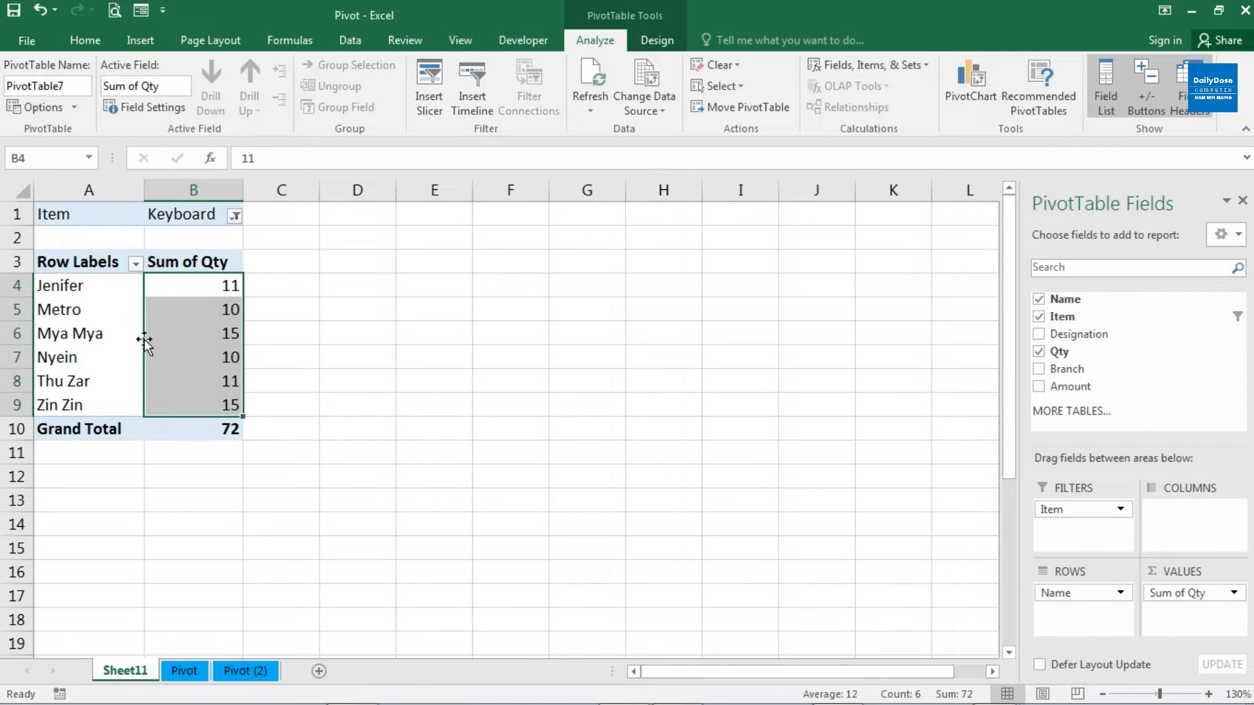
pyautogui.moveTo(97, 288); pyautogui.dragTo(104, 392)
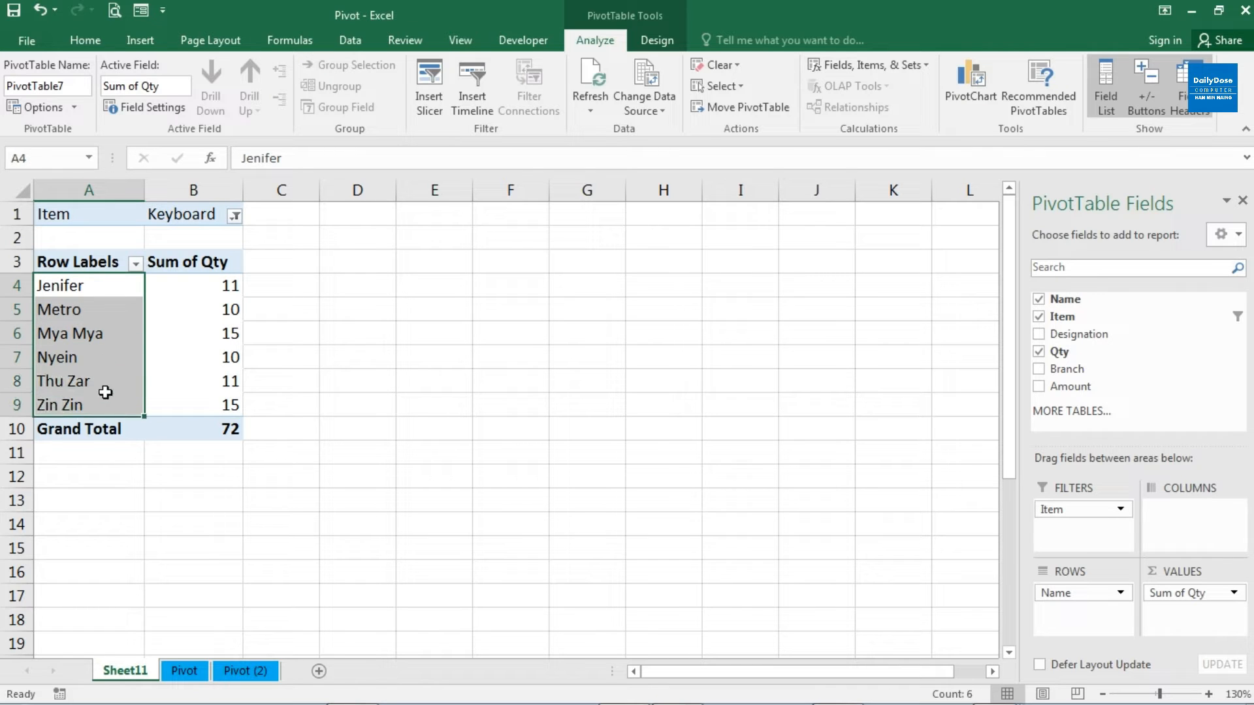
pyautogui.click(222, 291)
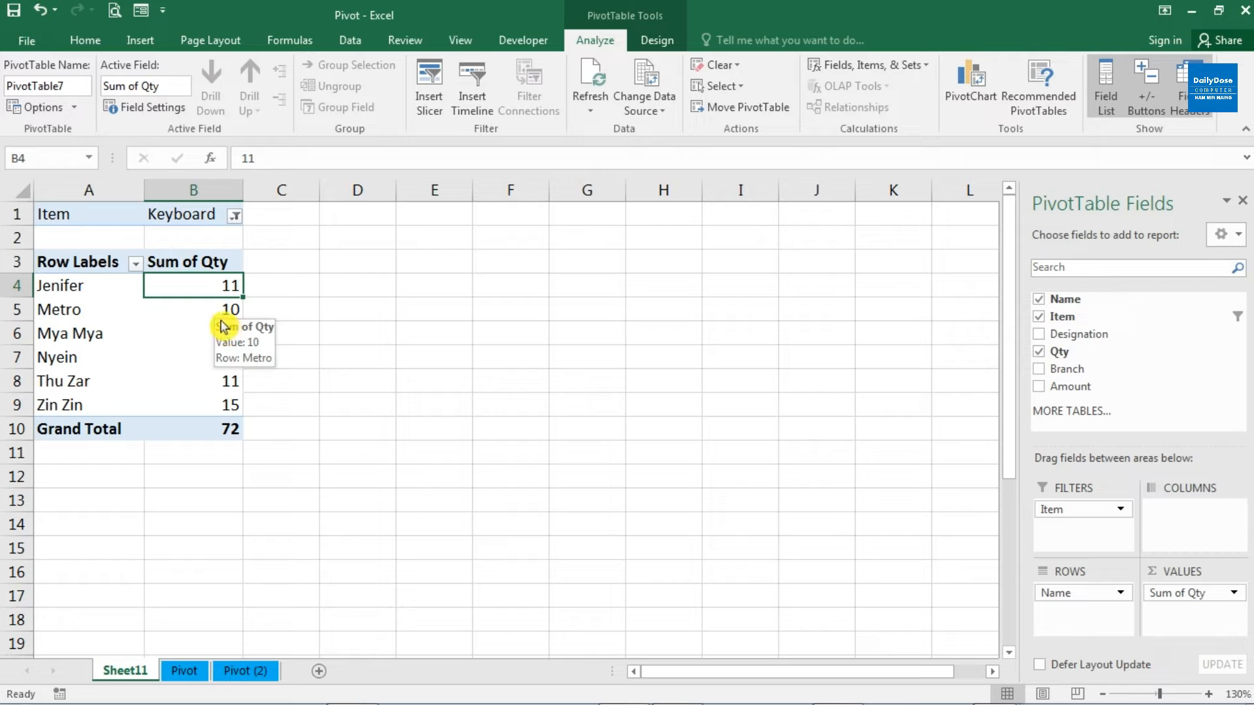
pyautogui.click(227, 432)
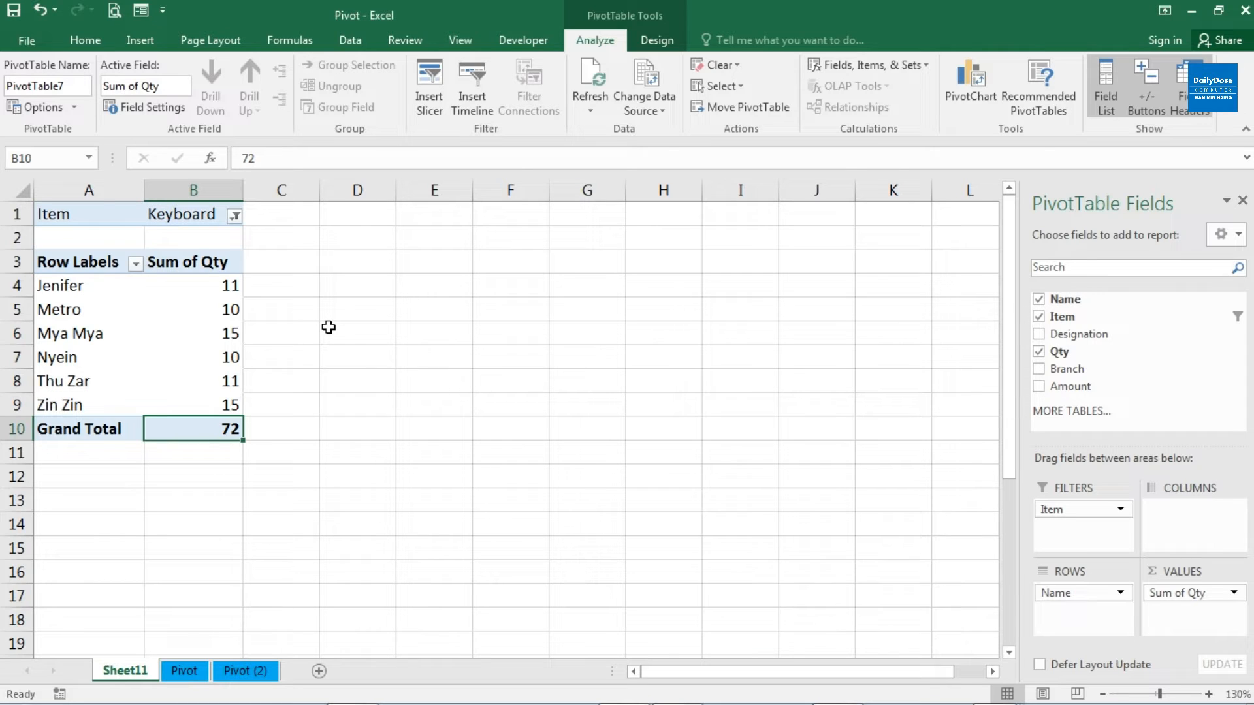
# Switch the Item report filter to Mouse and review the listed names, quantities and Grand Total
pyautogui.click(234, 216)
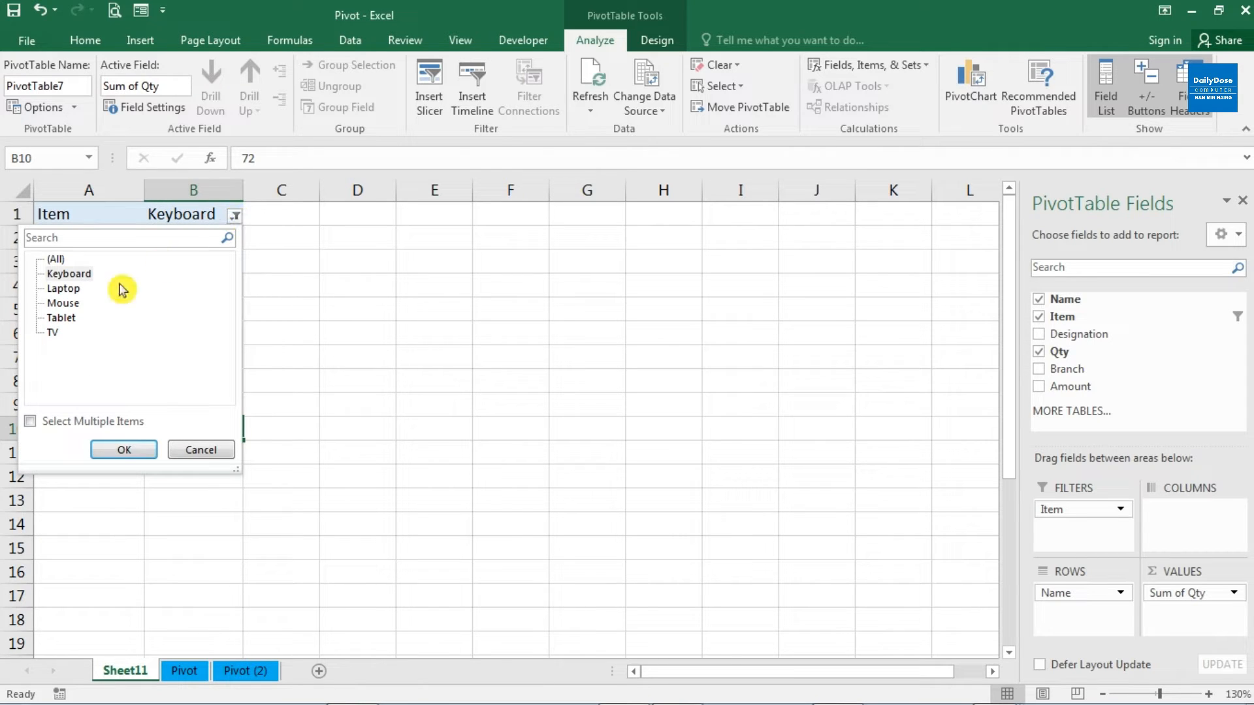
pyautogui.click(64, 304)
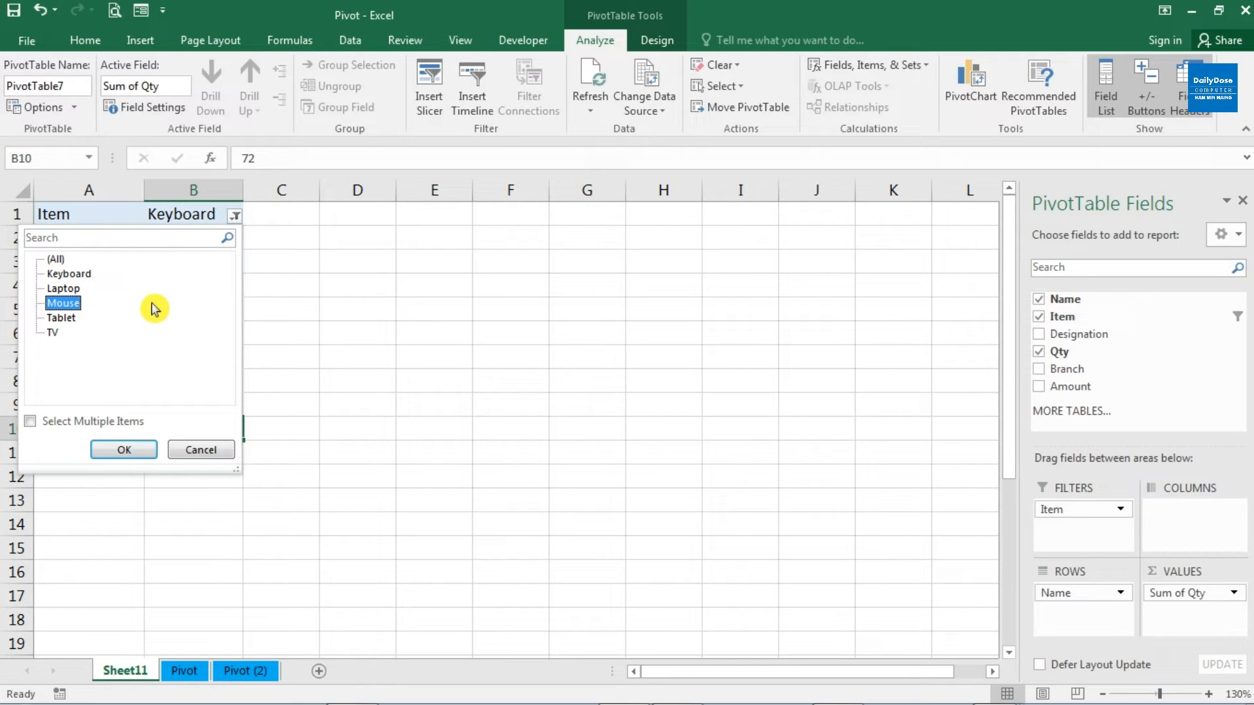
pyautogui.click(124, 450)
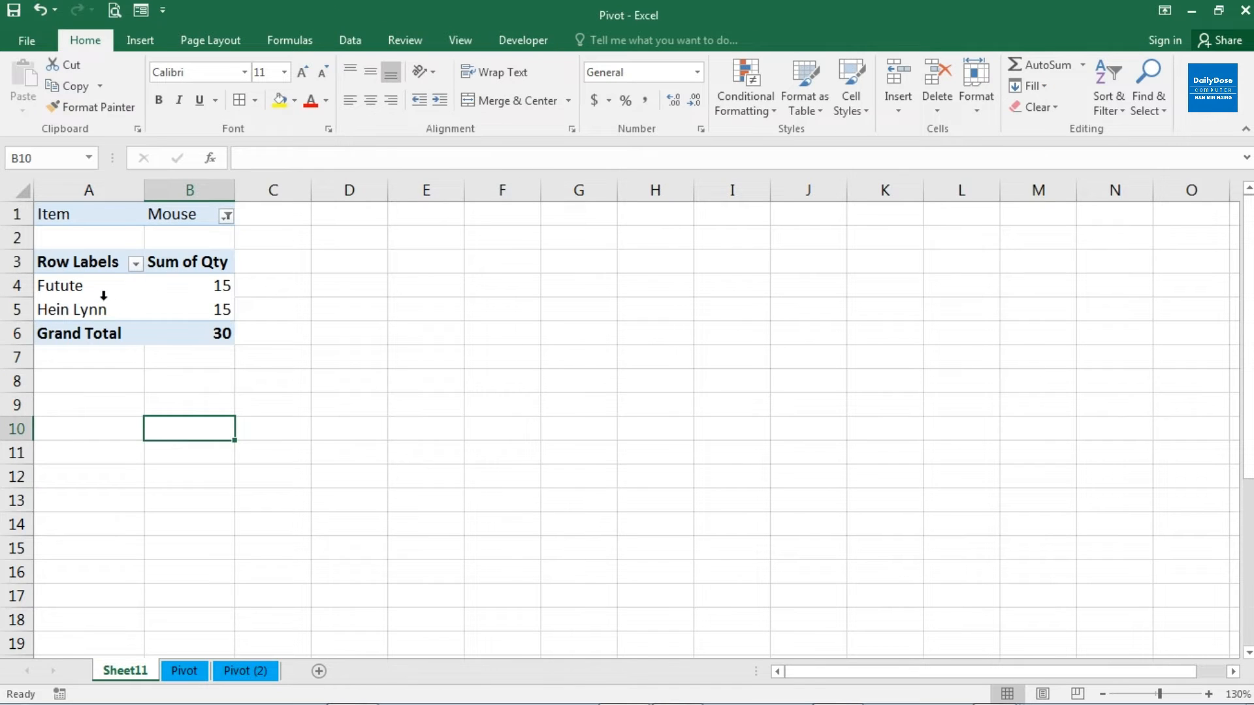
pyautogui.click(105, 288)
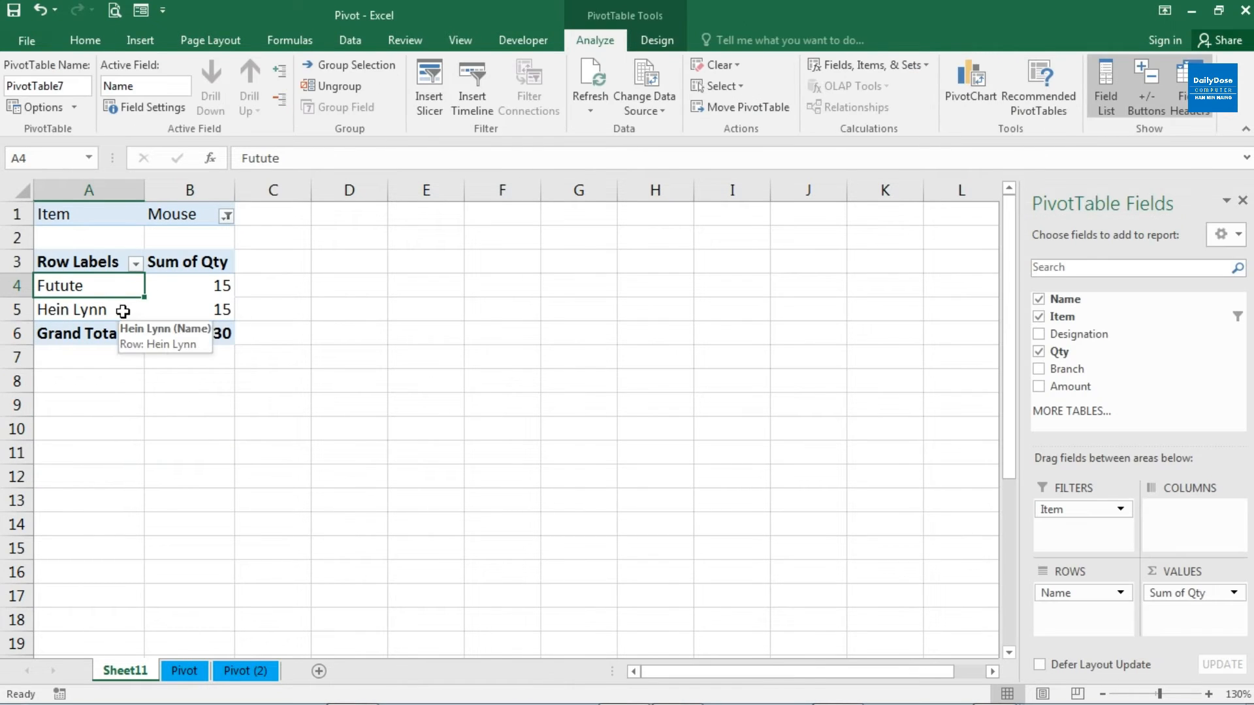
pyautogui.moveTo(114, 296); pyautogui.dragTo(115, 306)
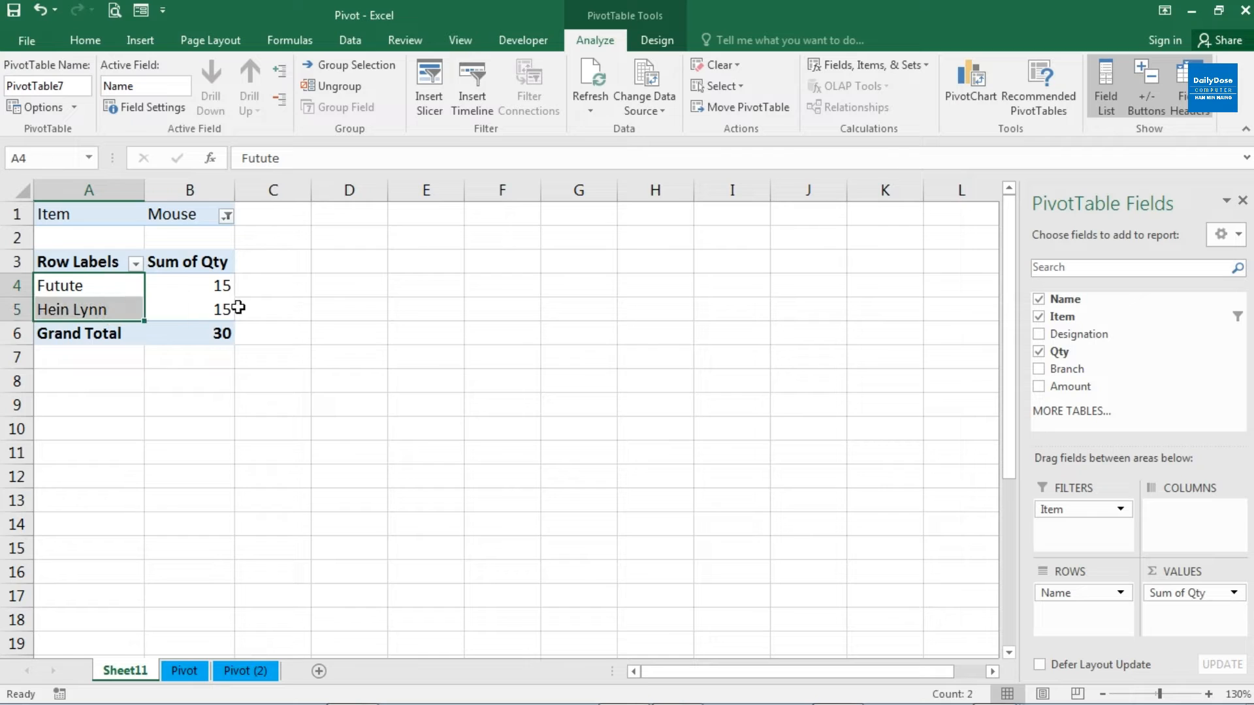
pyautogui.click(227, 284)
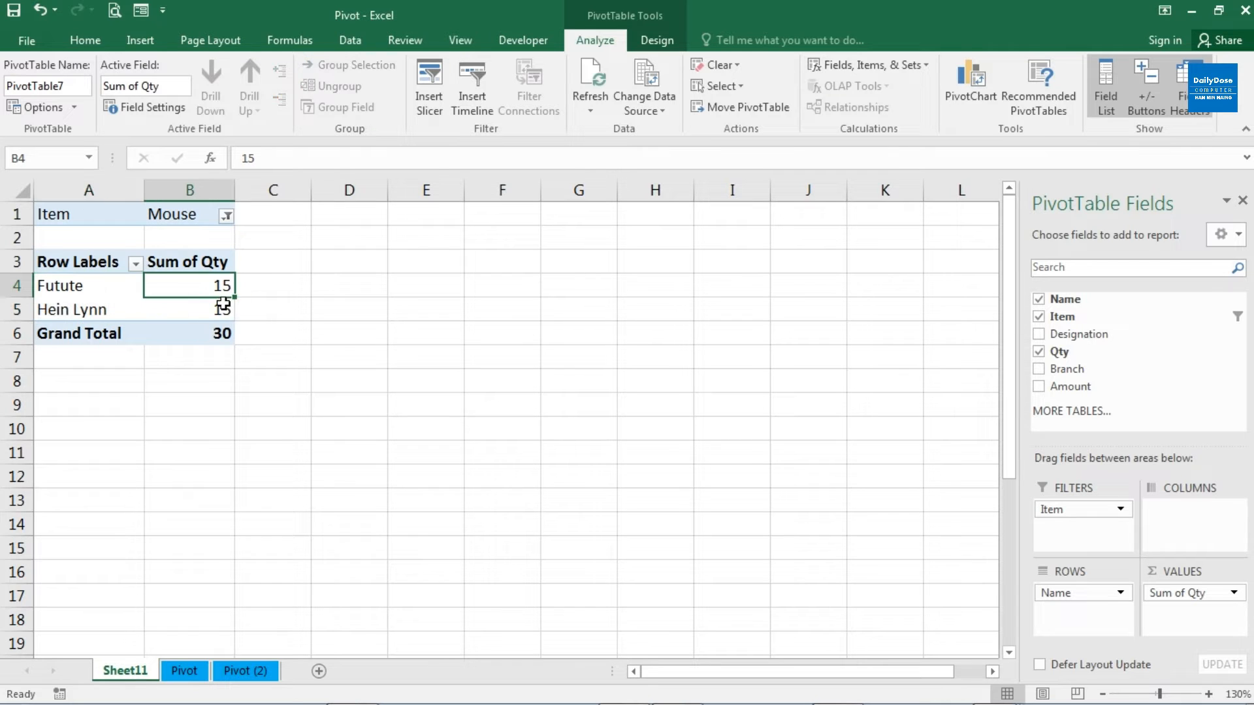
pyautogui.click(222, 306)
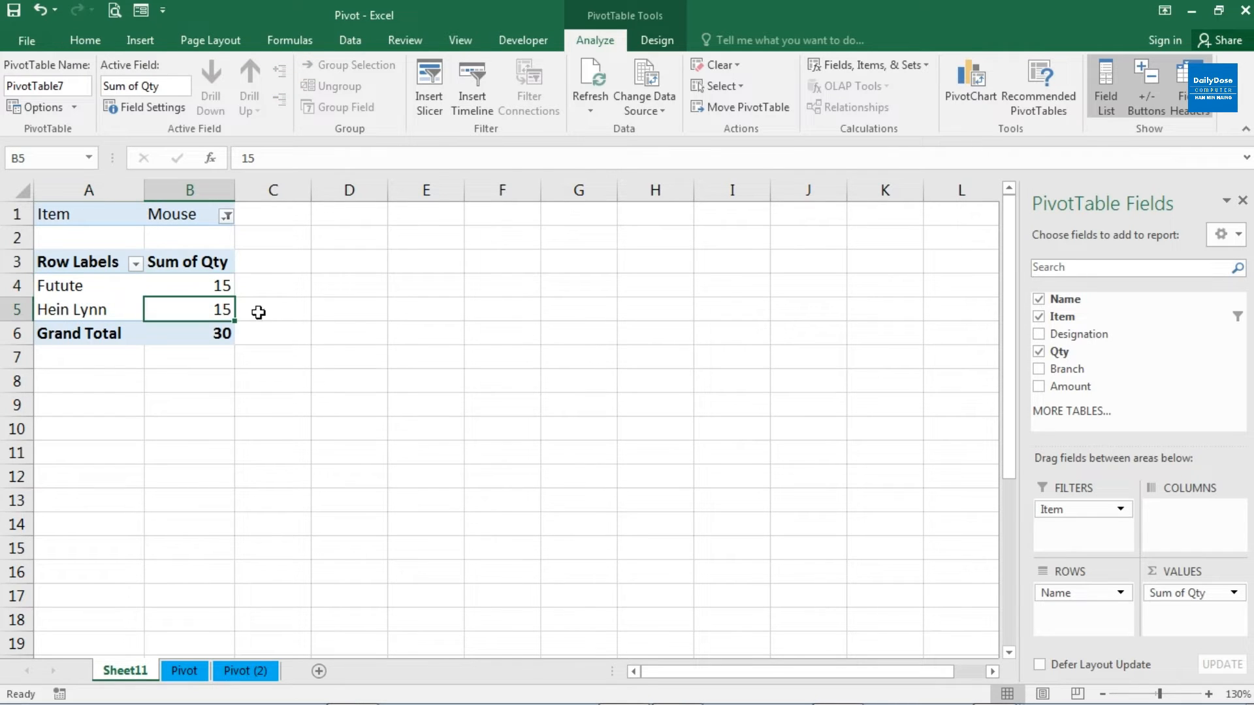
pyautogui.click(220, 333)
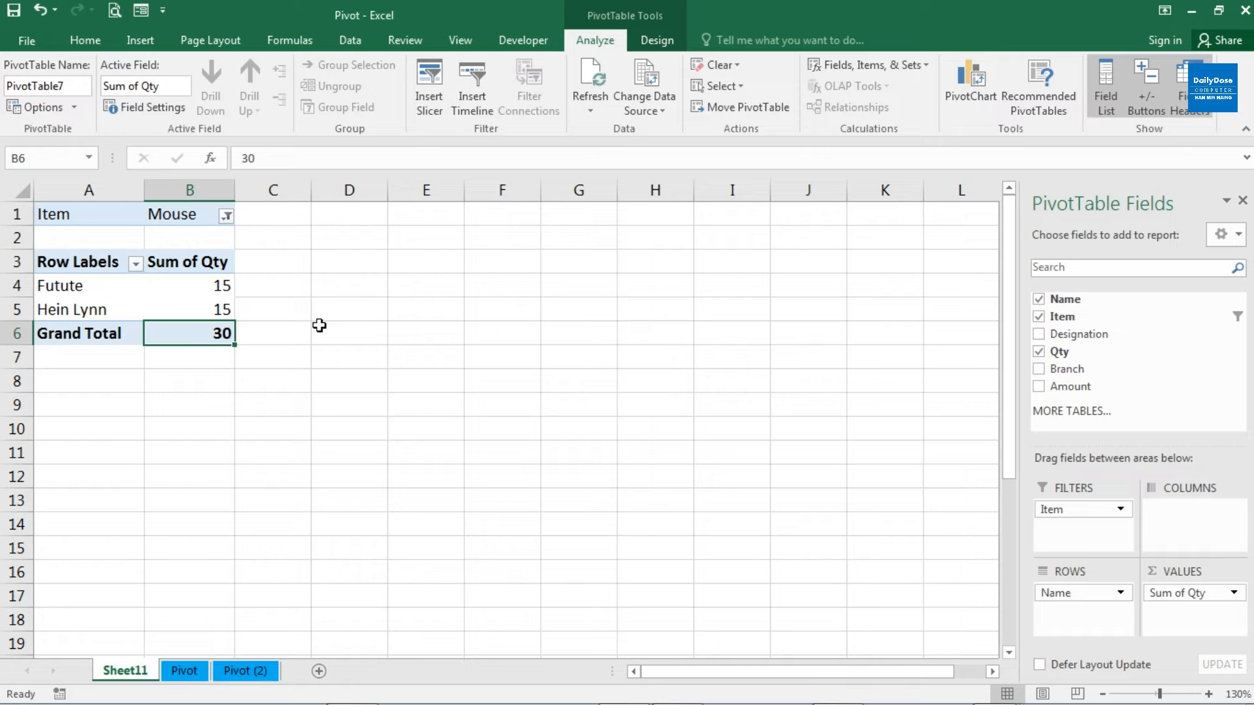
# Switch the Item report filter to TV and review the listed names, quantities and Grand Total
pyautogui.click(227, 218)
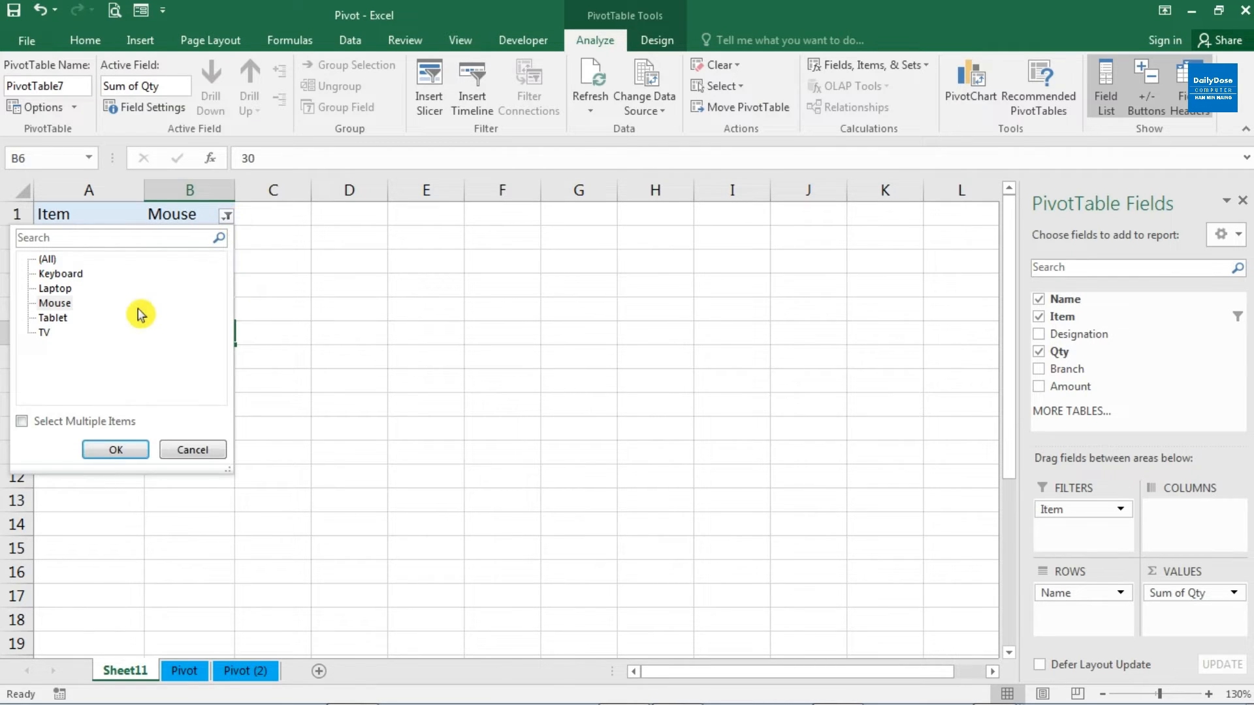
pyautogui.click(45, 333)
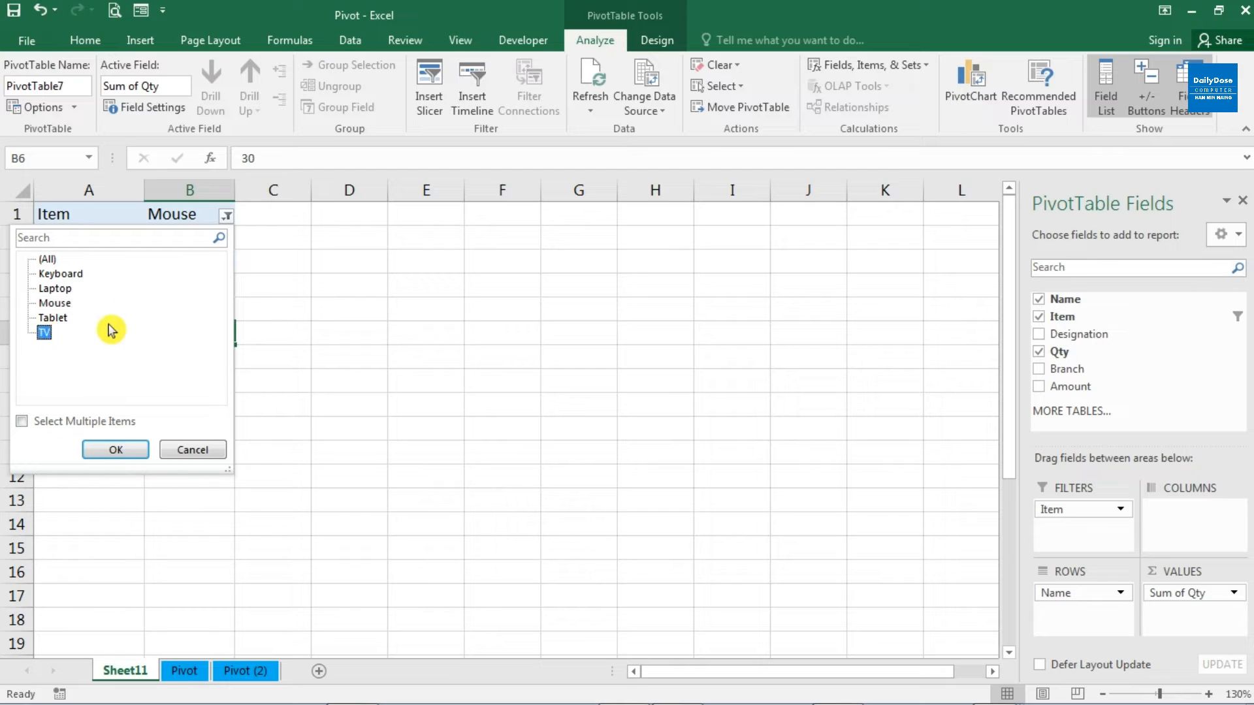
pyautogui.click(119, 450)
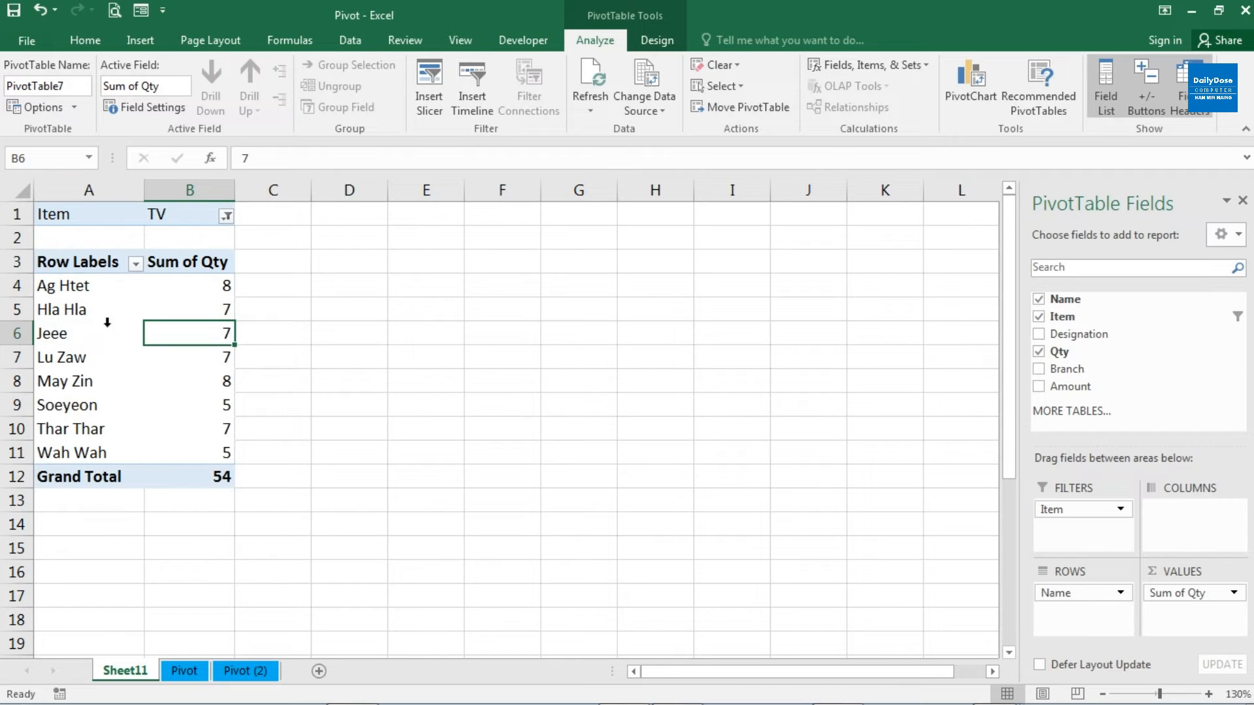
pyautogui.click(92, 287)
pyautogui.click(85, 334)
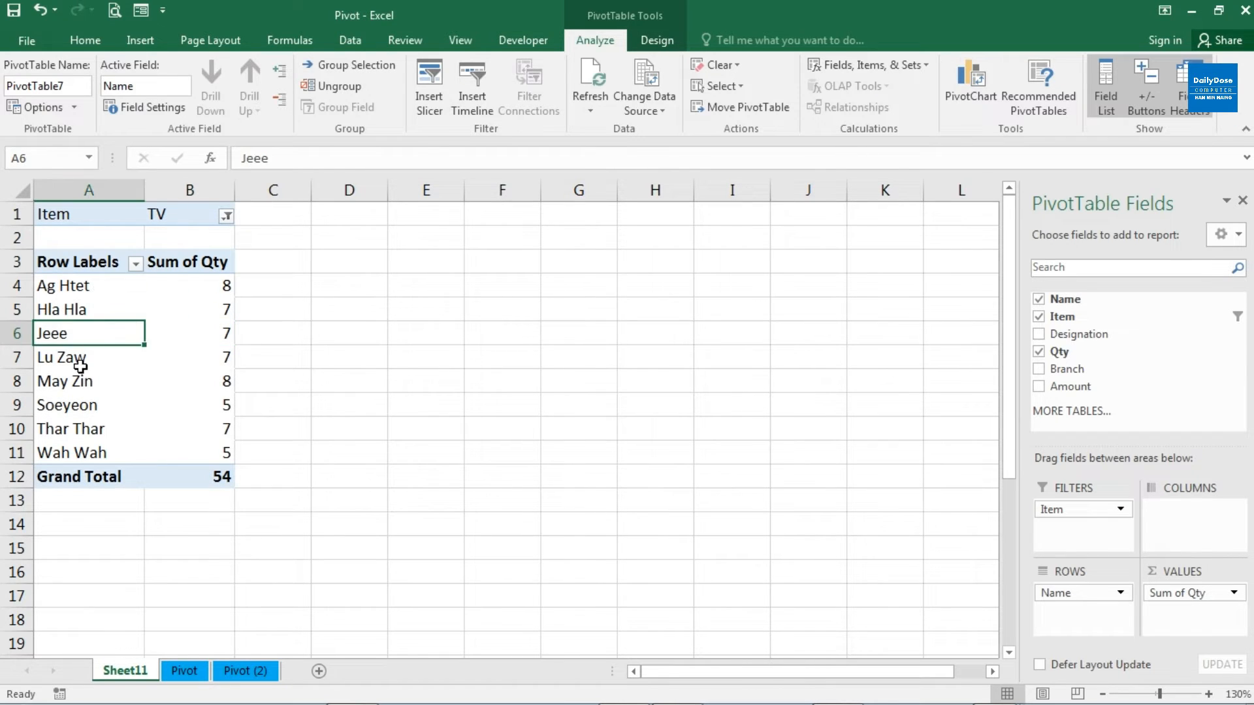
pyautogui.click(115, 361)
pyautogui.moveTo(216, 285); pyautogui.dragTo(205, 452)
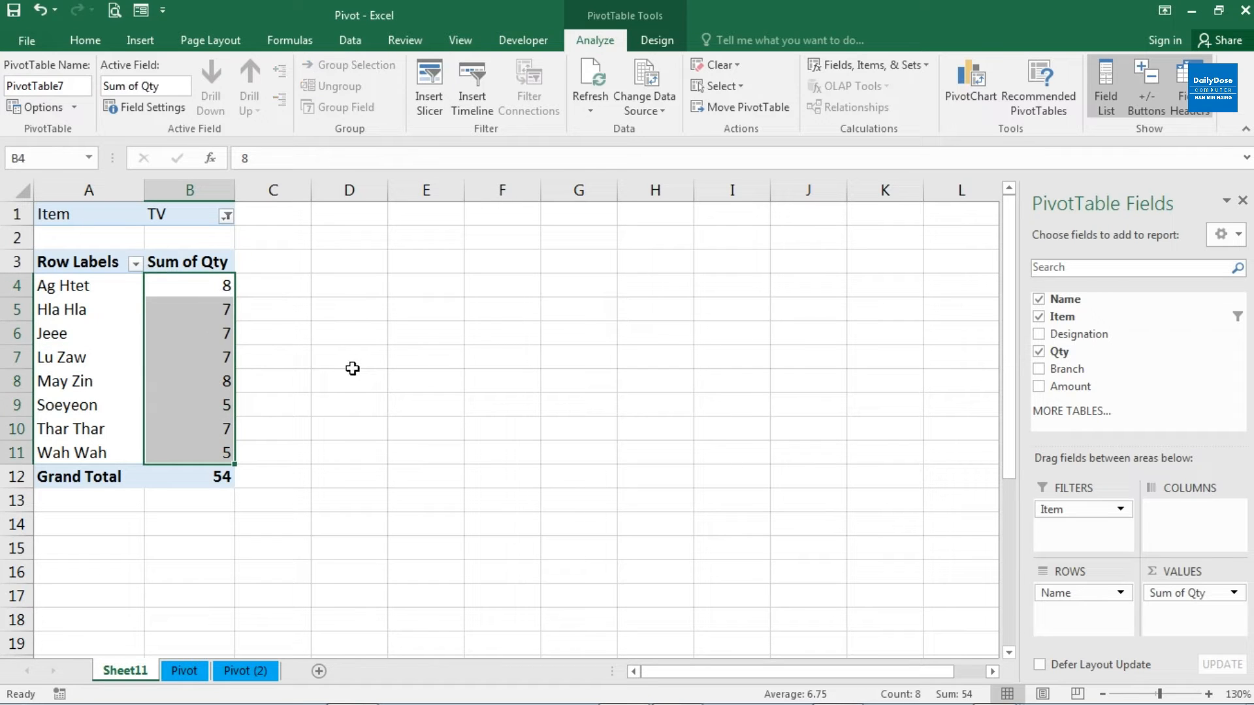
pyautogui.click(221, 478)
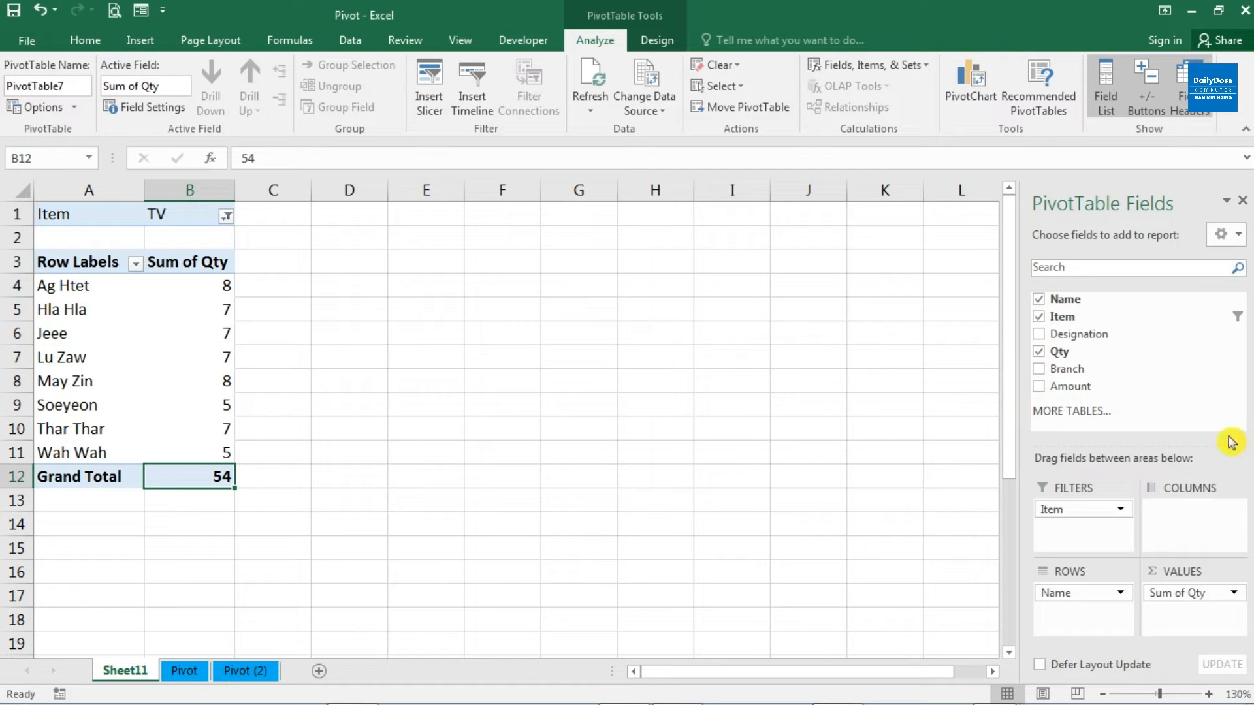
# Reset the Item report filter to (All) and review the full list down to the Grand Total row
pyautogui.click(226, 216)
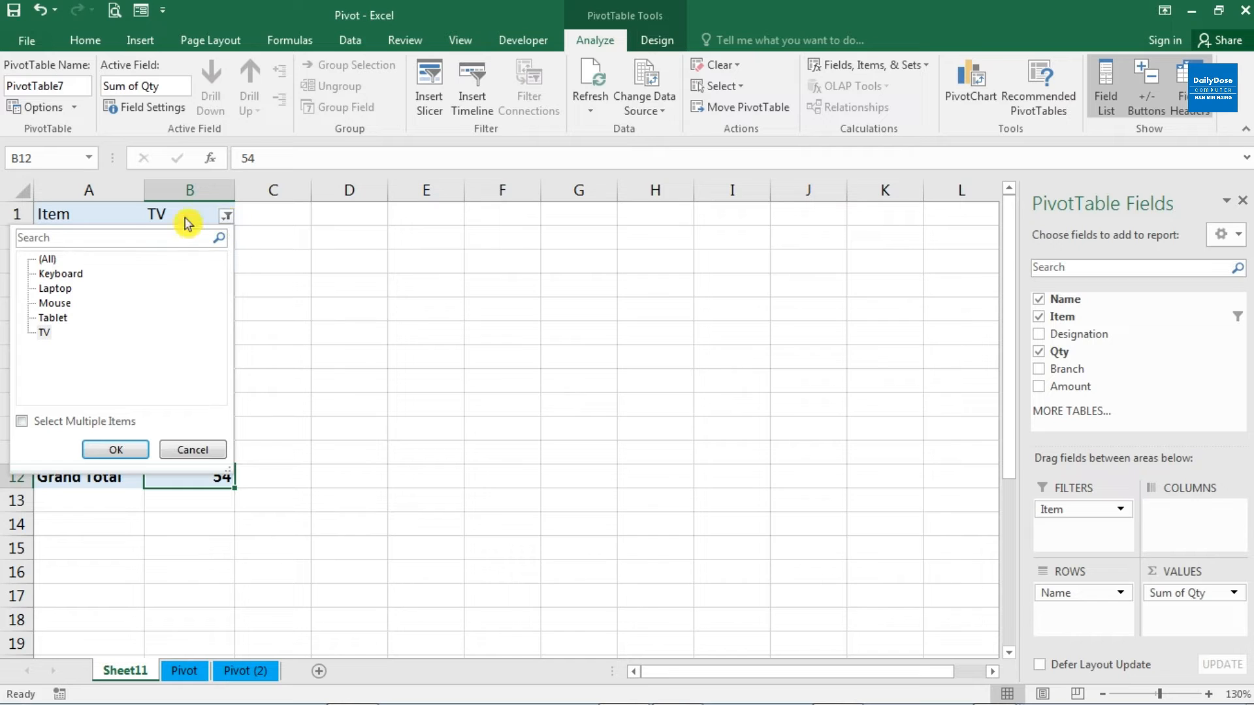
pyautogui.click(47, 260)
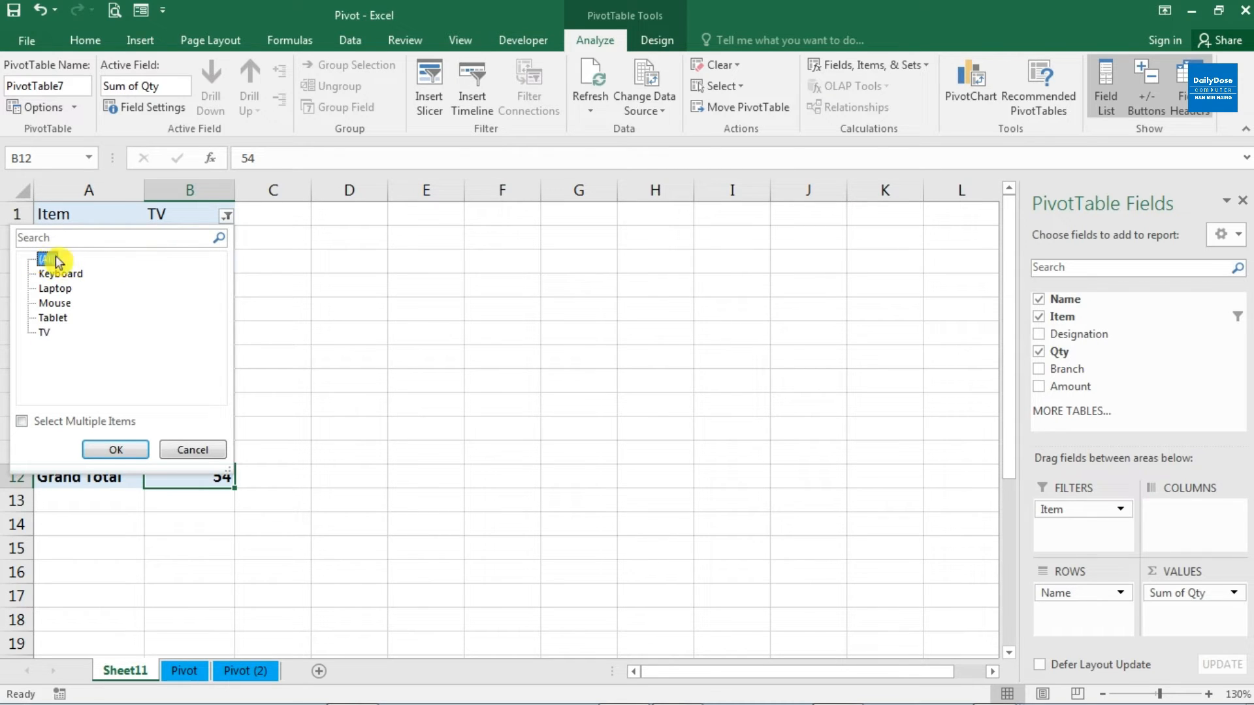
pyautogui.click(117, 450)
pyautogui.click(102, 356)
pyautogui.scroll(-4, 139, 406)
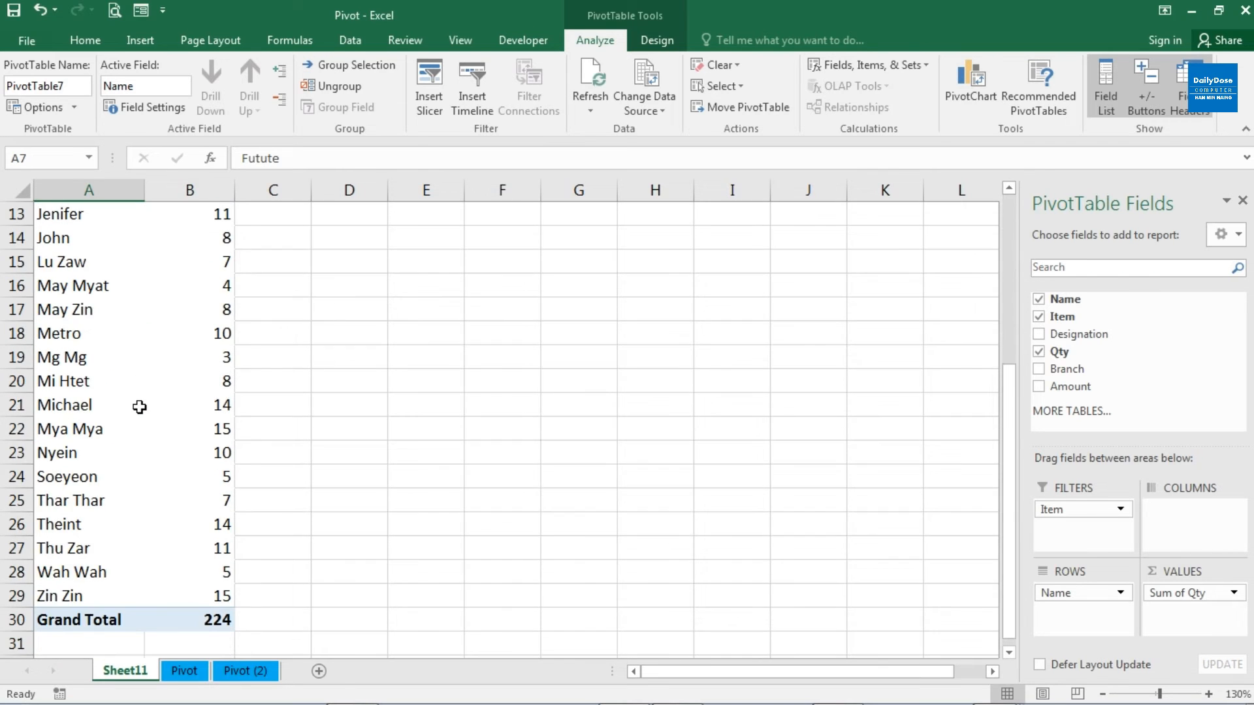
pyautogui.scroll(-2, 140, 406)
pyautogui.scroll(6, 137, 406)
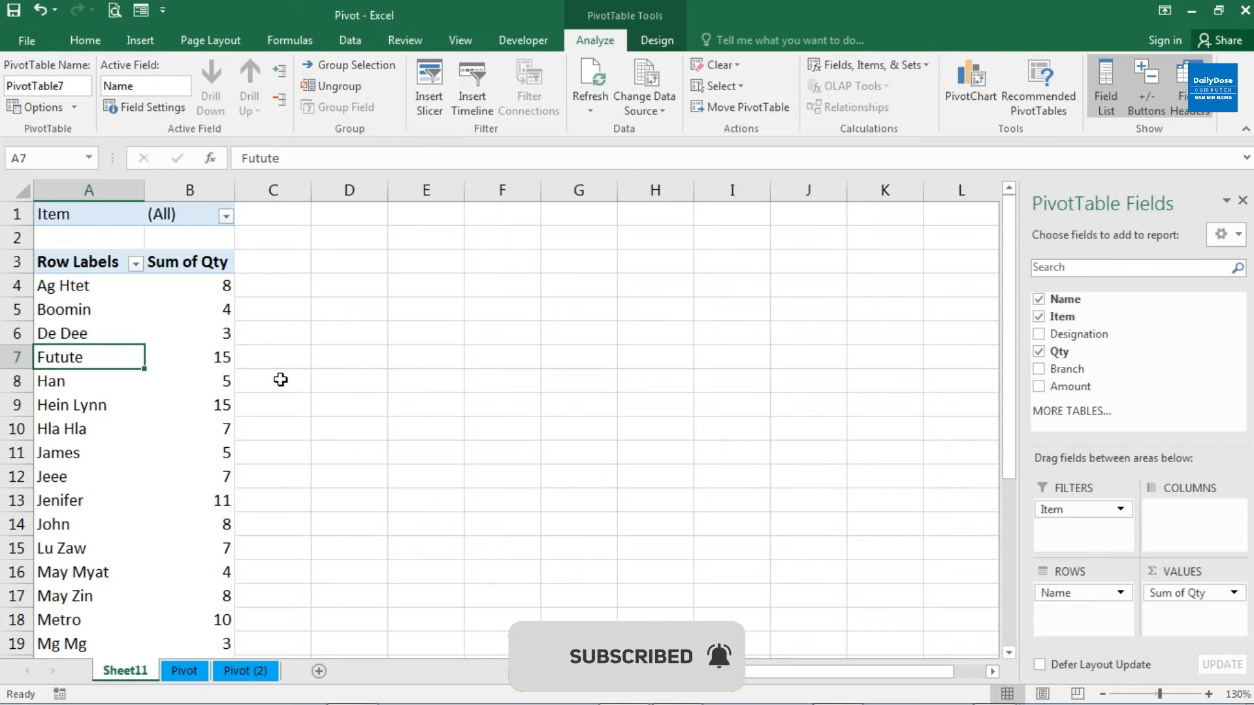
# Add the Amount field to the PivotTable's values as a sum alongside Sum of Qty
pyautogui.click(1038, 387)
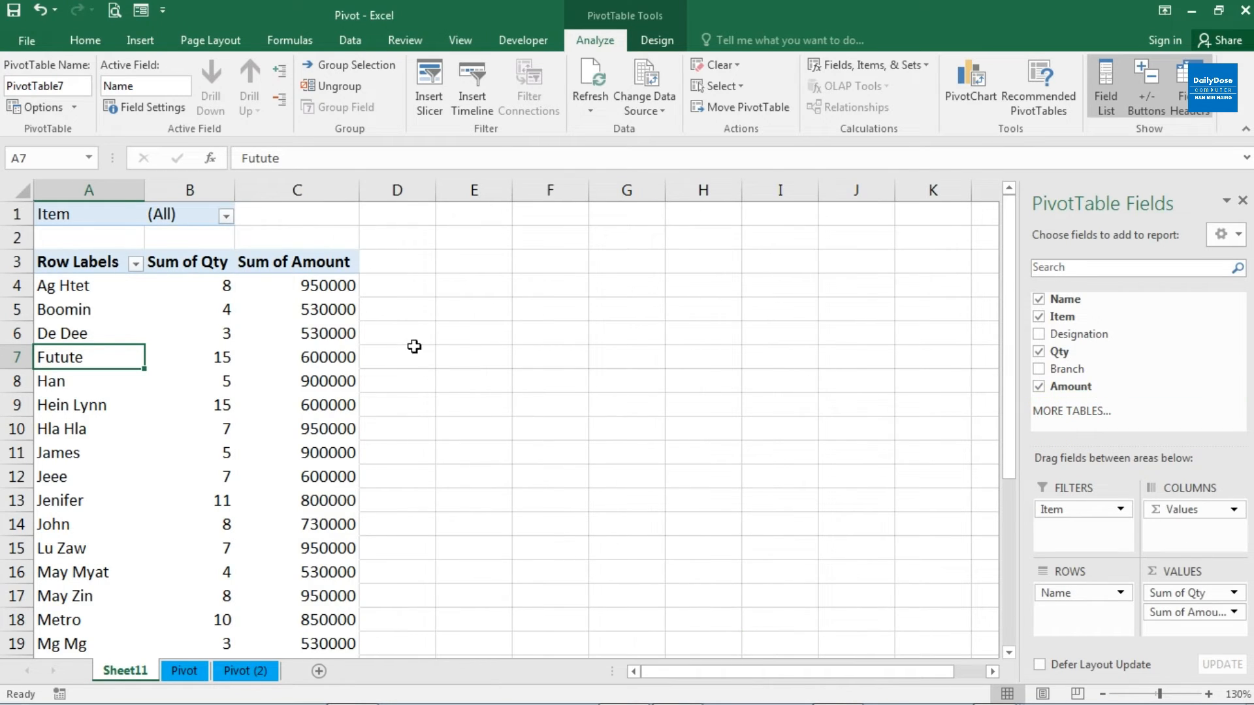
# Review the Sum of Amount values for each name down to the Grand Total row
pyautogui.click(326, 304)
pyautogui.click(323, 403)
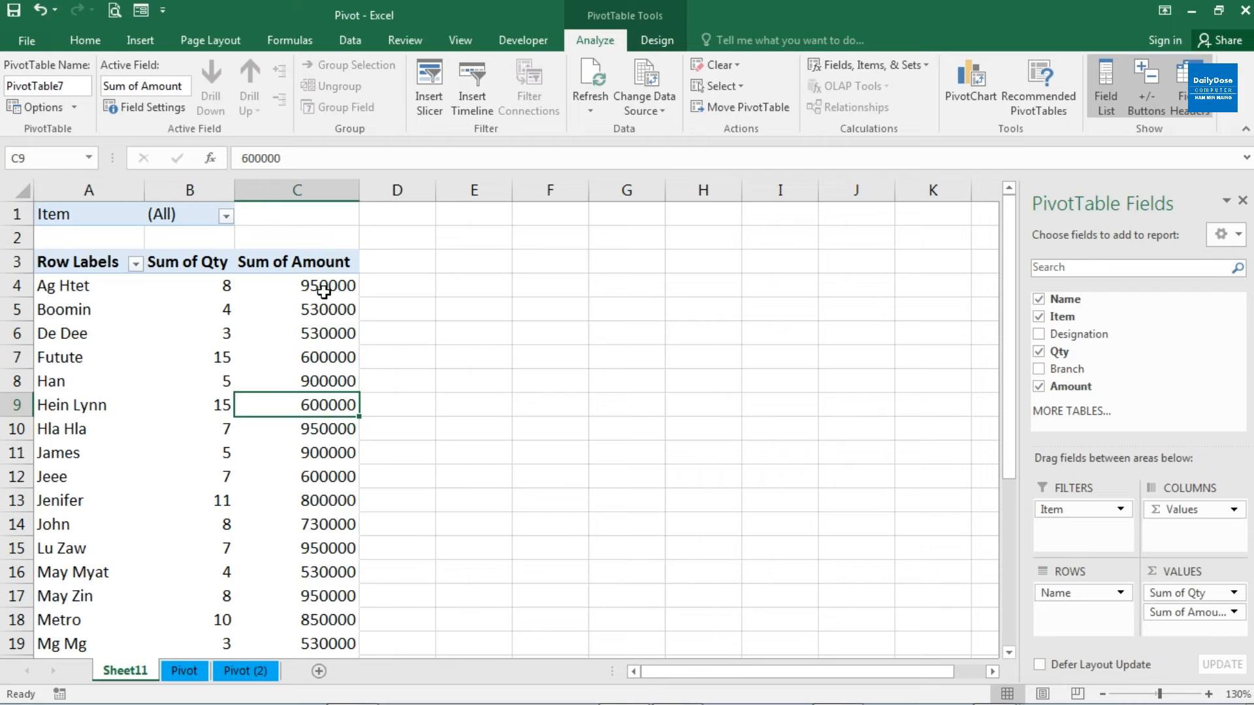
pyautogui.click(325, 287)
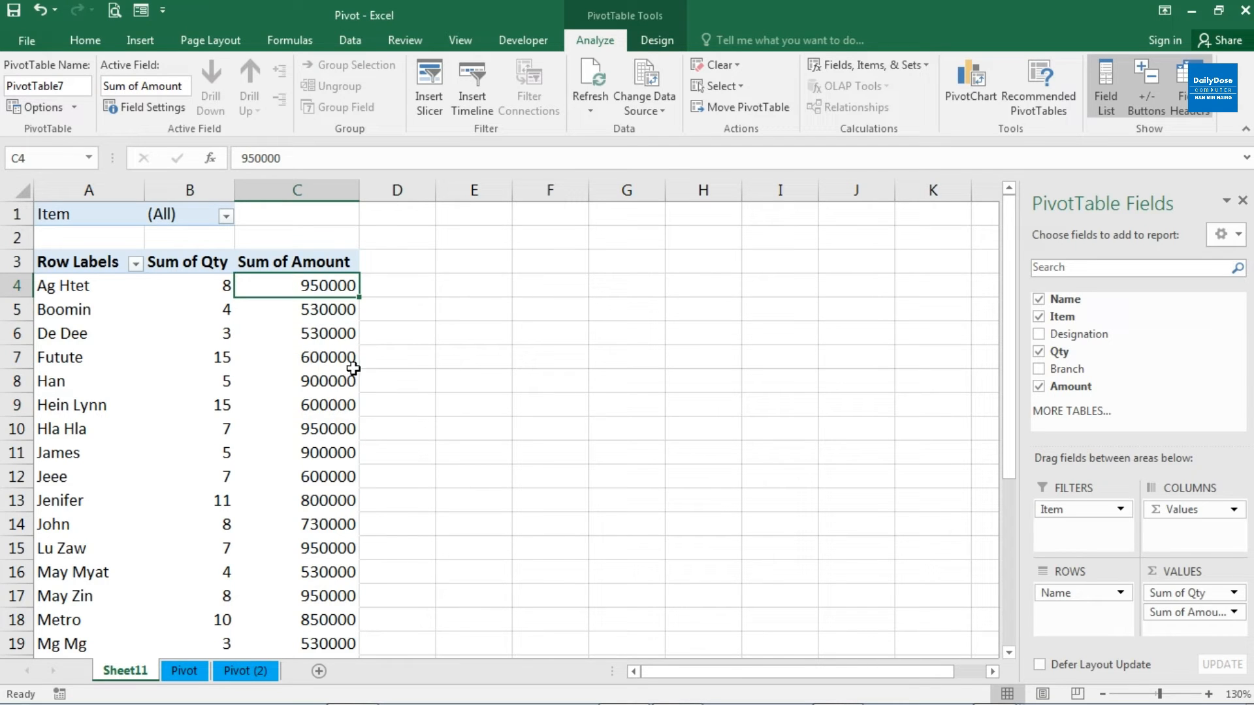
pyautogui.scroll(-6, 276, 354)
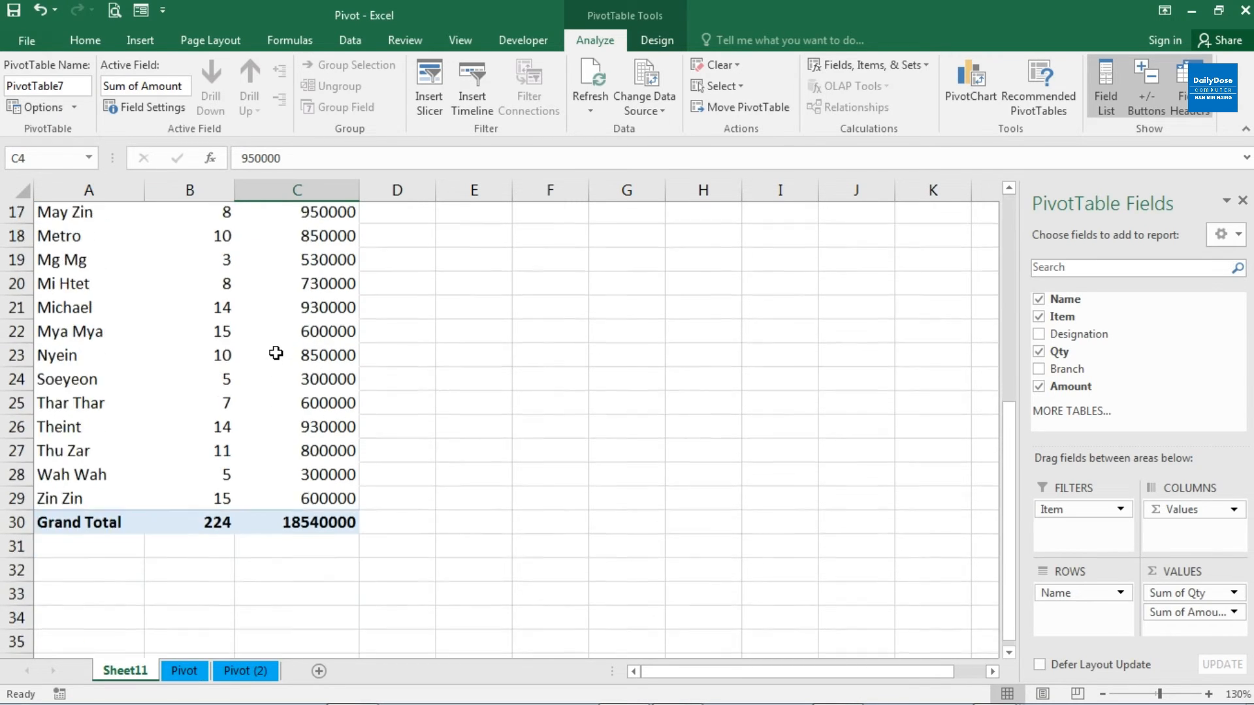
pyautogui.click(311, 480)
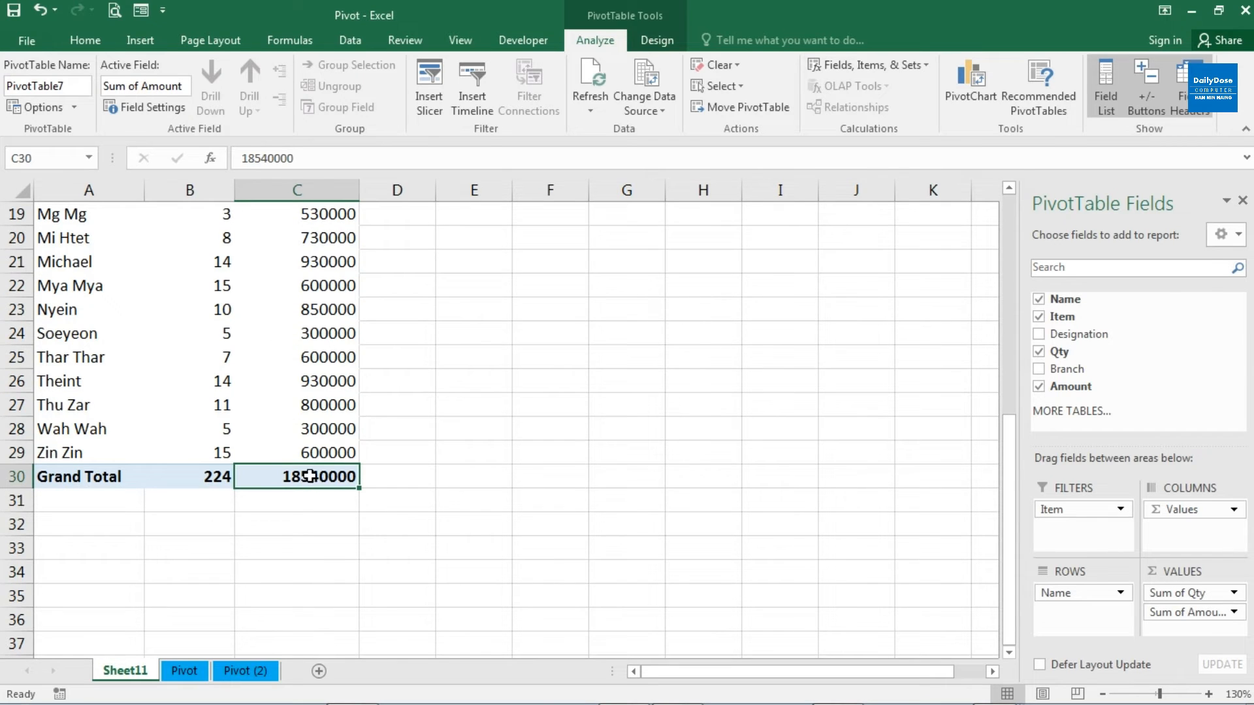
pyautogui.scroll(-1, 313, 457)
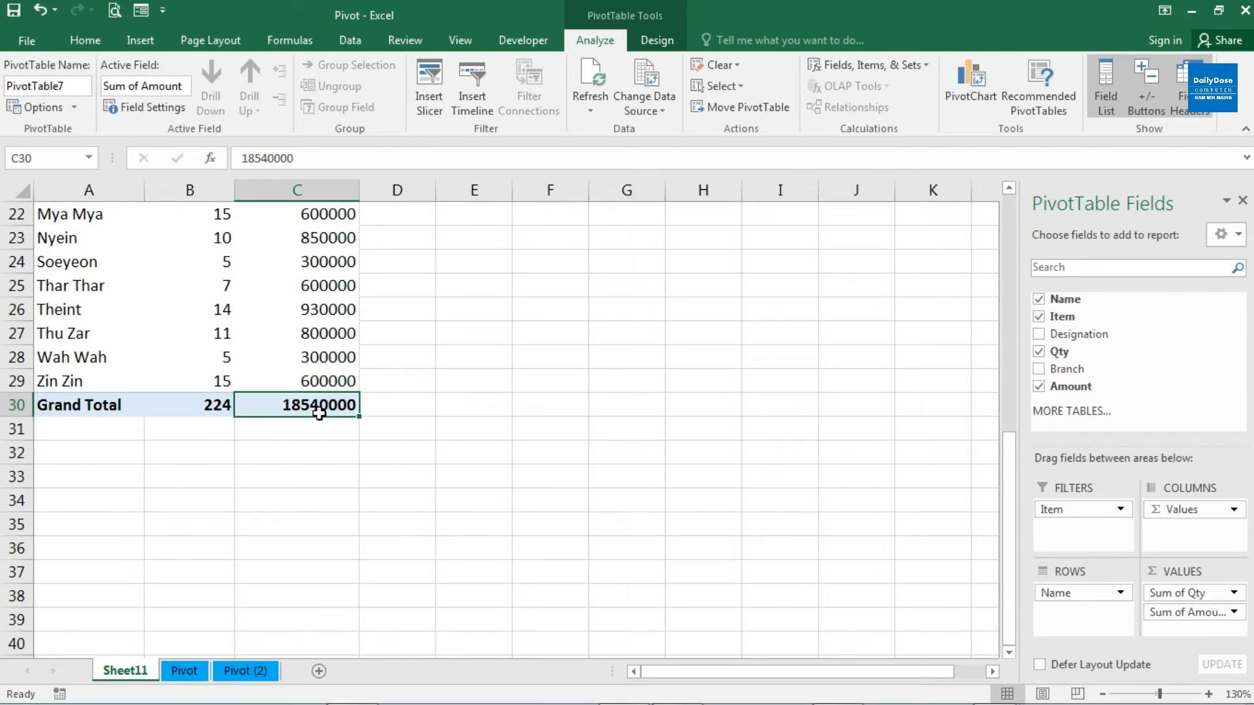
pyautogui.scroll(7, 317, 415)
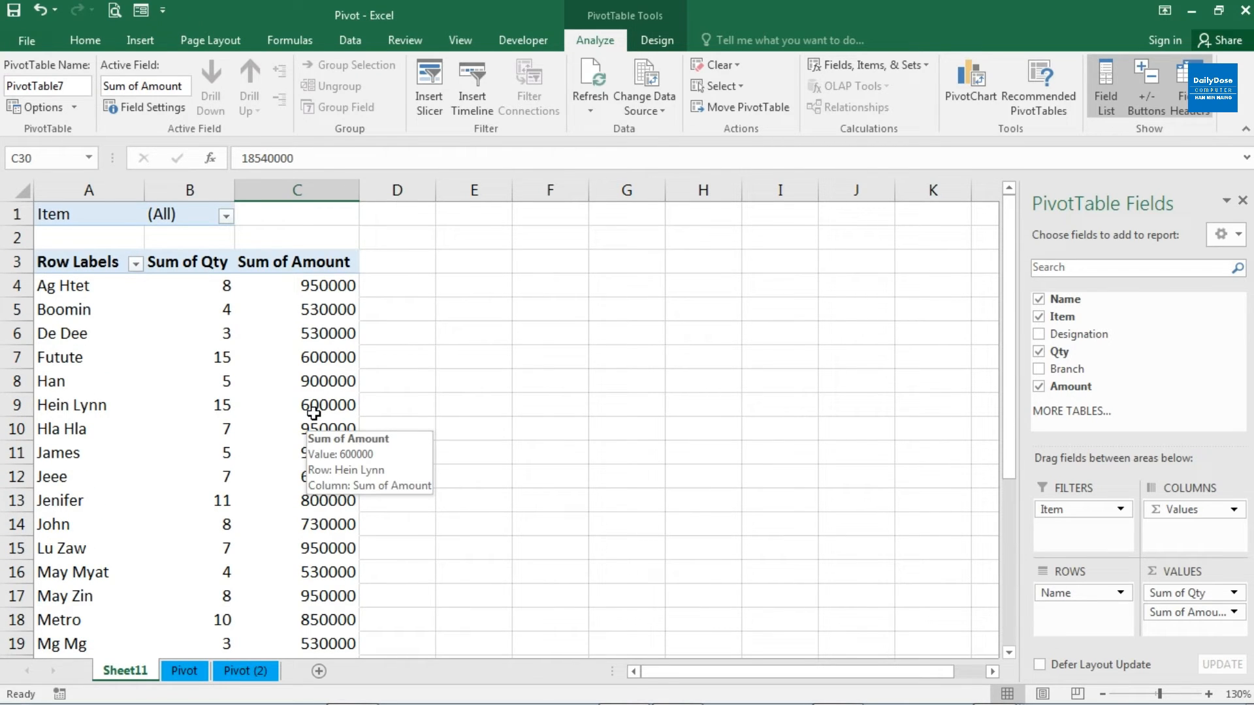
# Set the Item report filter to Laptop and review the listed names, quantities, amounts and both Grand Total values
pyautogui.click(225, 215)
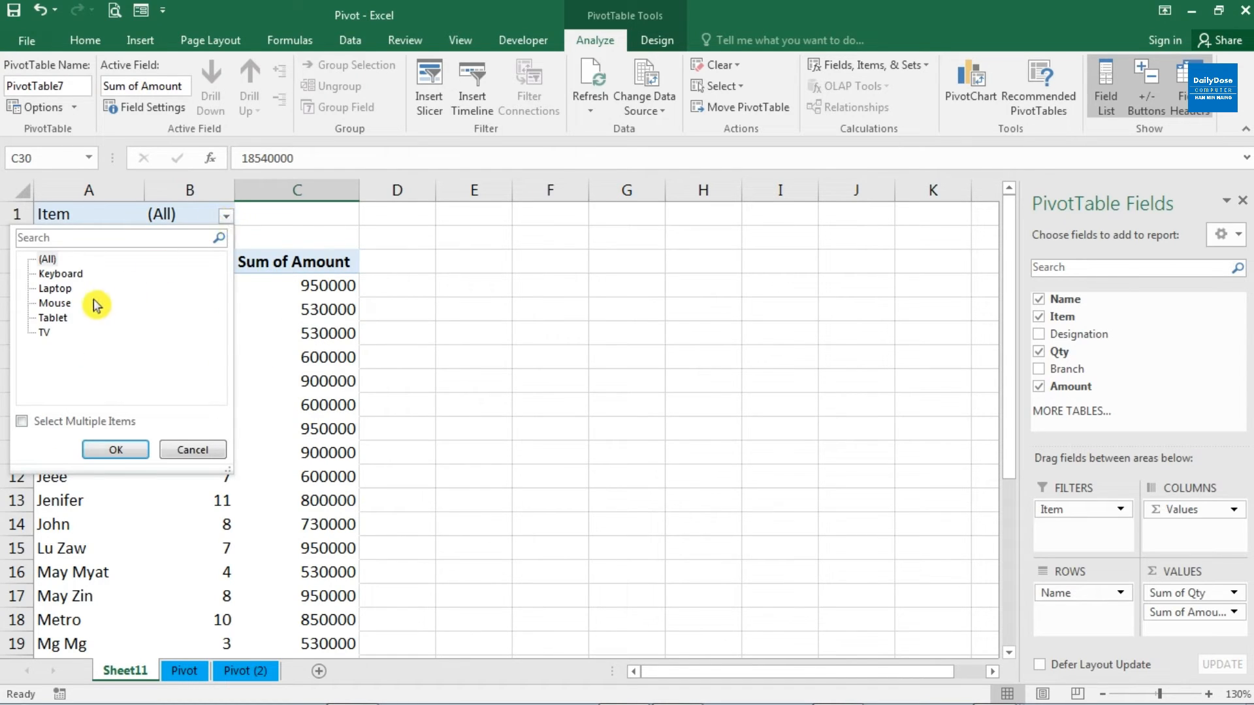
pyautogui.click(58, 289)
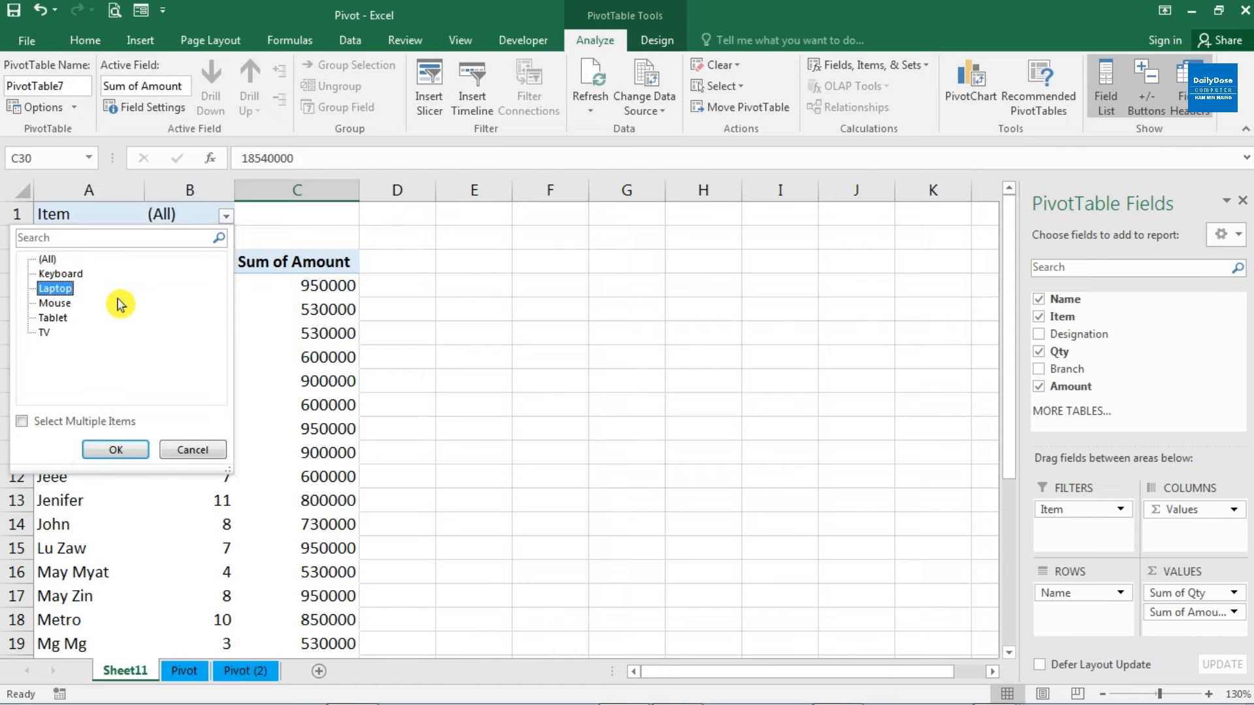
pyautogui.click(118, 452)
pyautogui.click(288, 314)
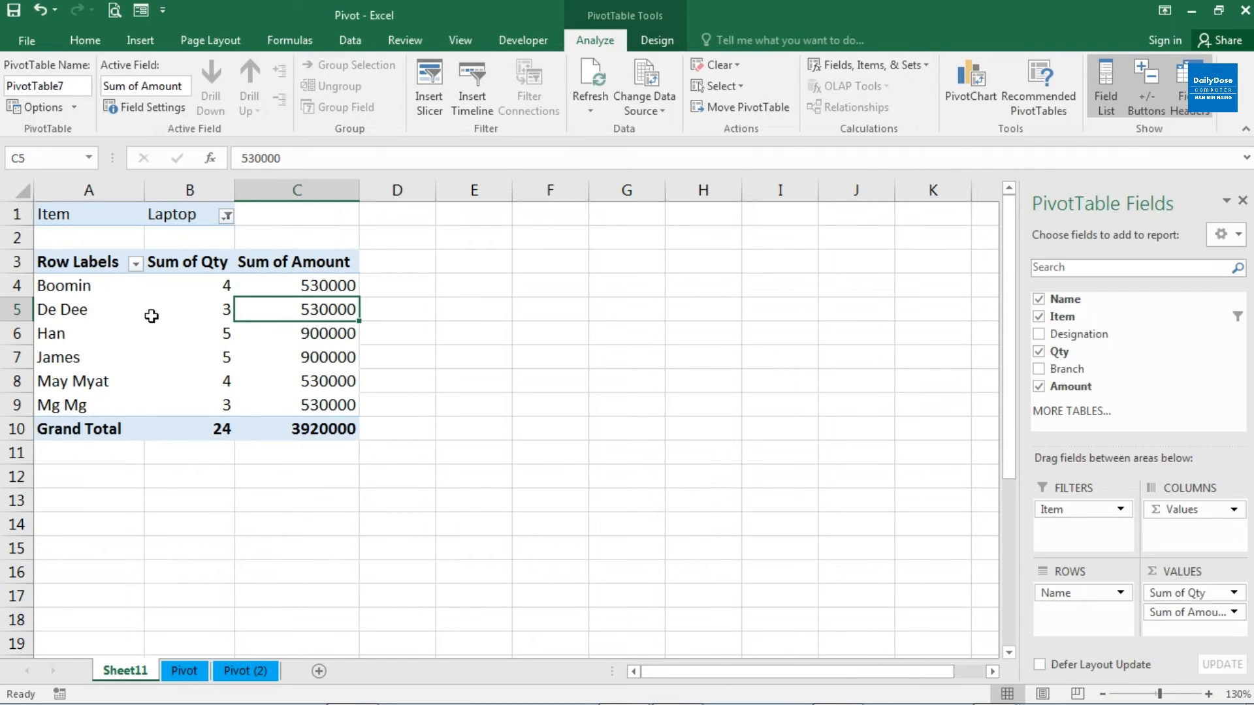
pyautogui.moveTo(82, 291); pyautogui.dragTo(83, 403)
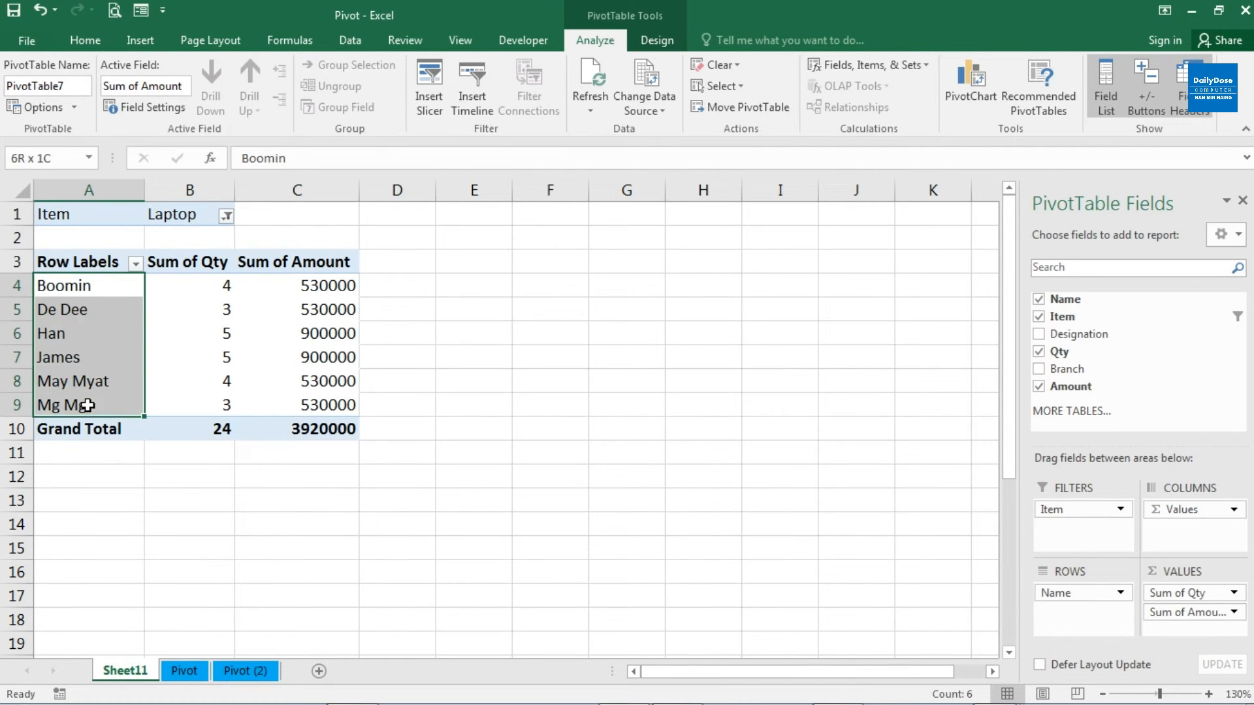
pyautogui.moveTo(222, 288); pyautogui.dragTo(218, 336)
pyautogui.click(227, 281)
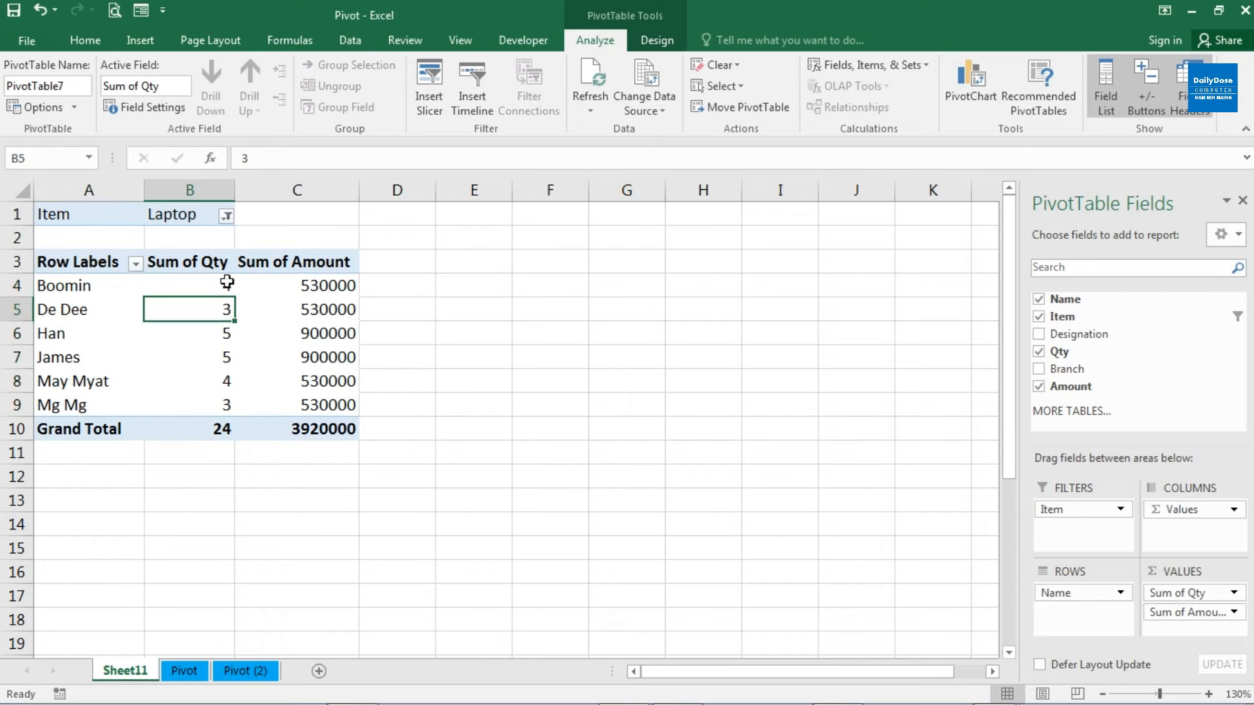
pyautogui.click(320, 287)
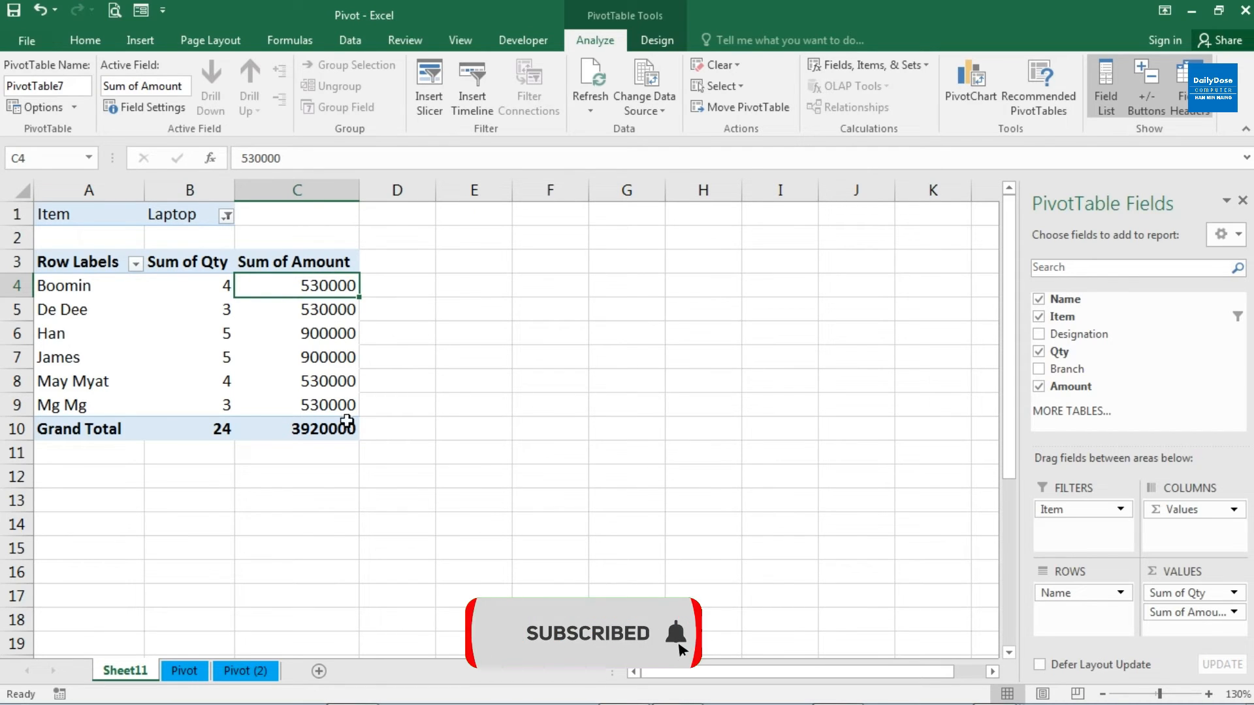
pyautogui.click(302, 428)
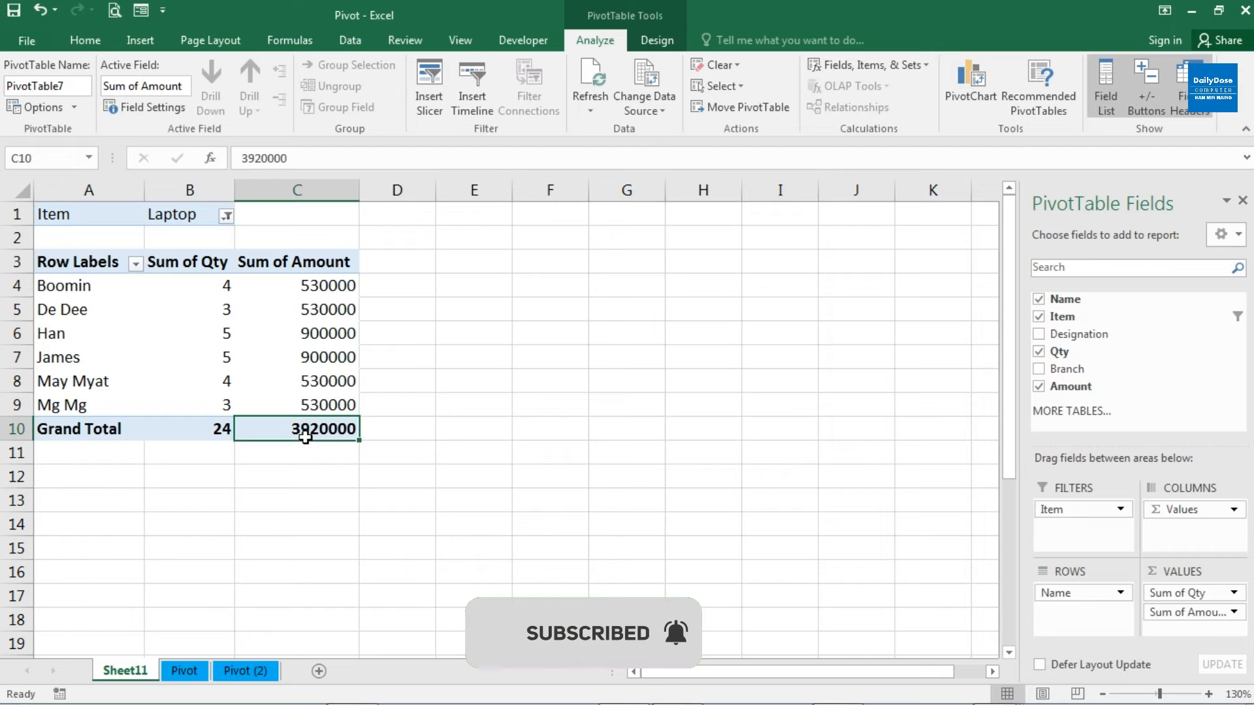
pyautogui.click(213, 426)
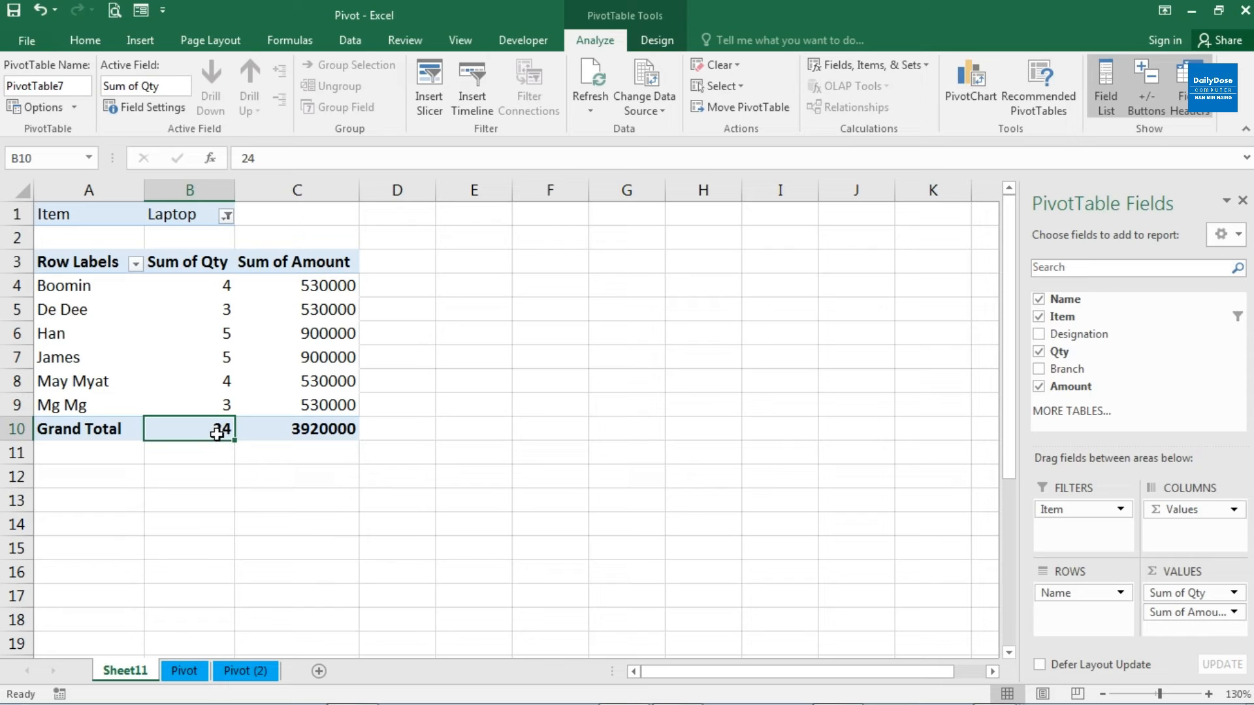
pyautogui.click(328, 436)
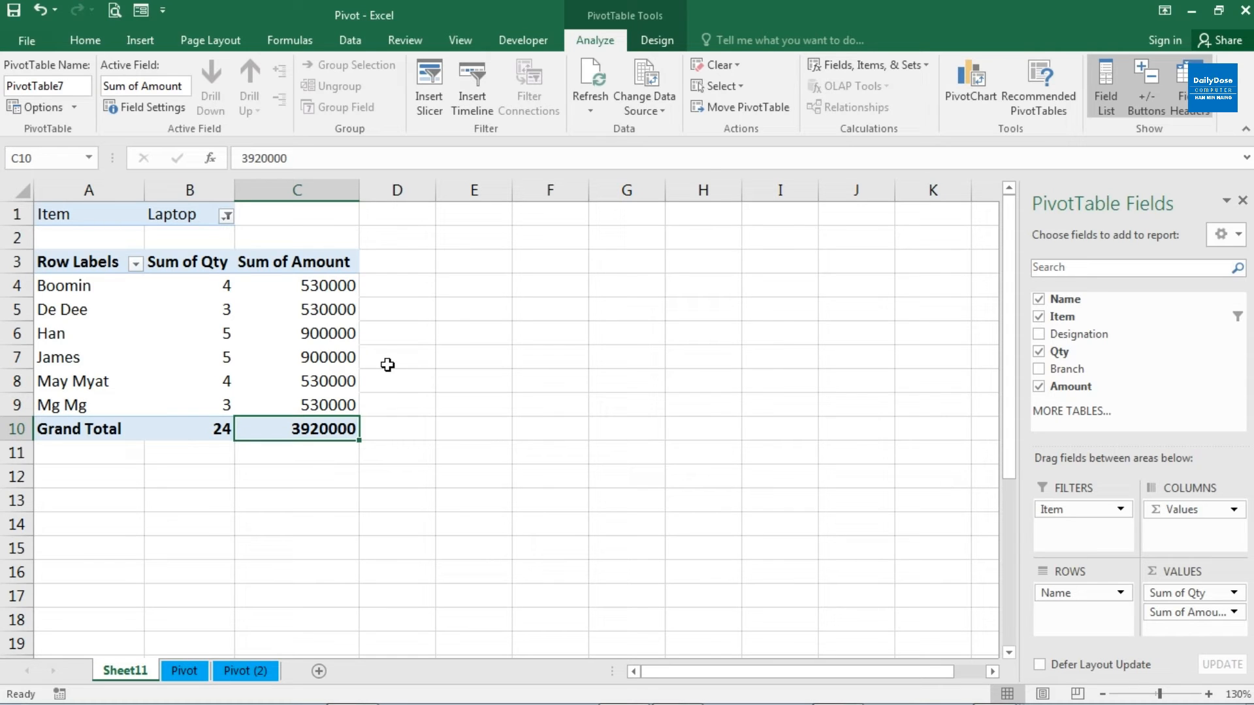
# Switch the Item report filter to Tablet and review each name's quantity and amount along with the Grand Total
pyautogui.click(226, 218)
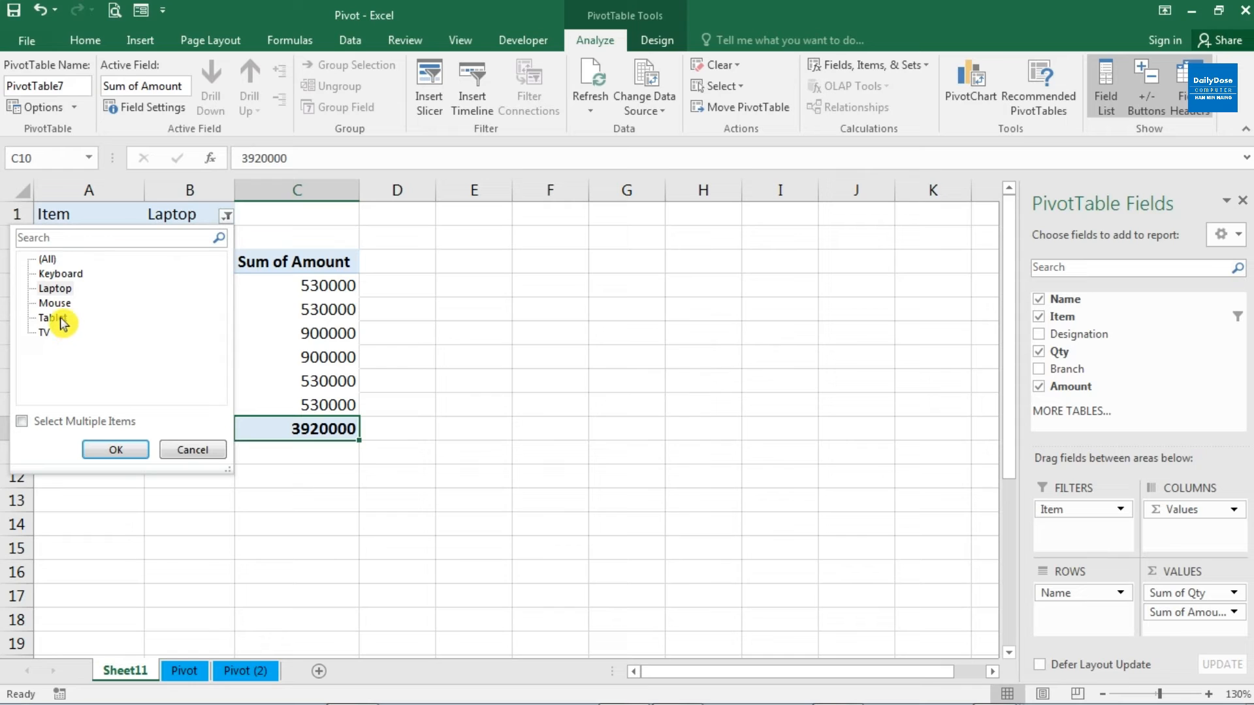
pyautogui.click(59, 318)
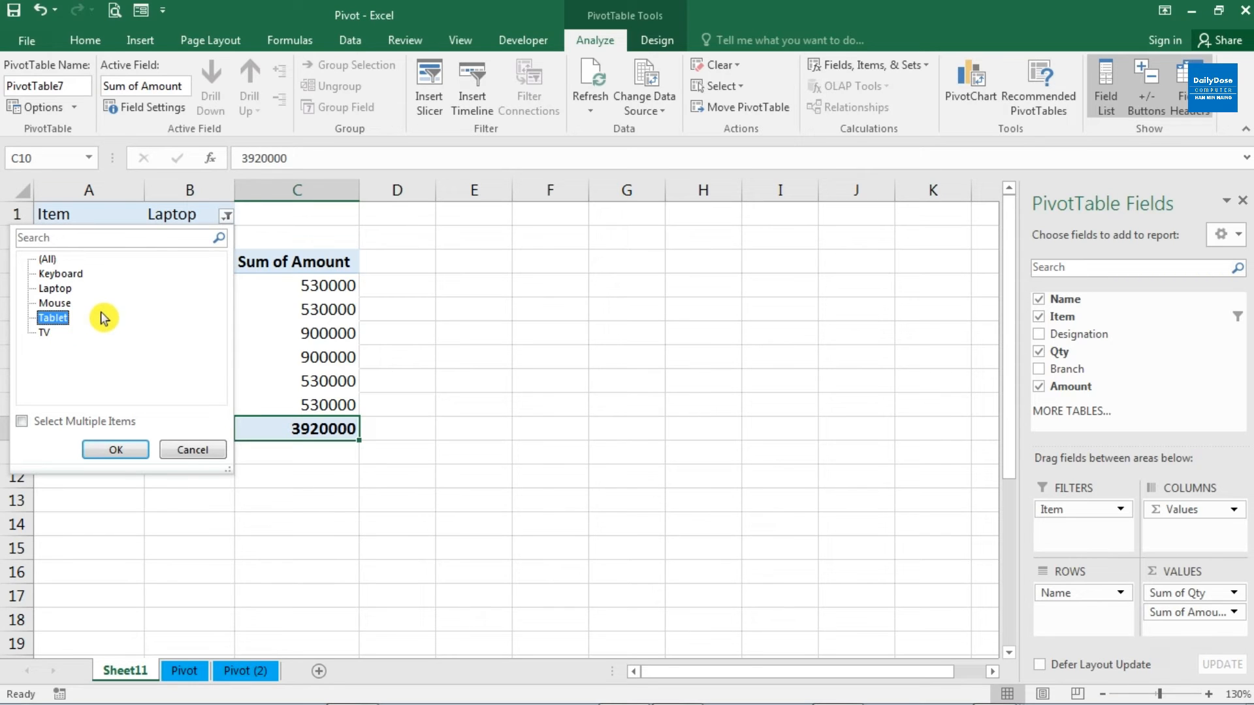
pyautogui.click(124, 449)
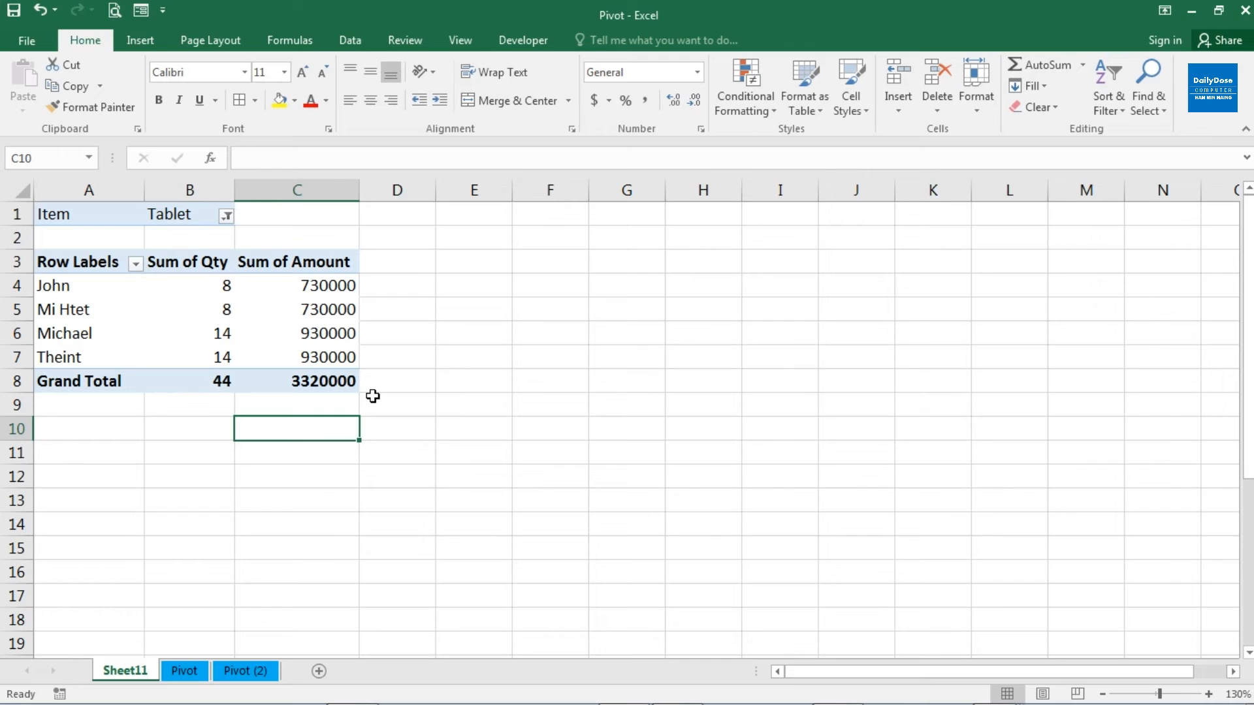
pyautogui.click(87, 292)
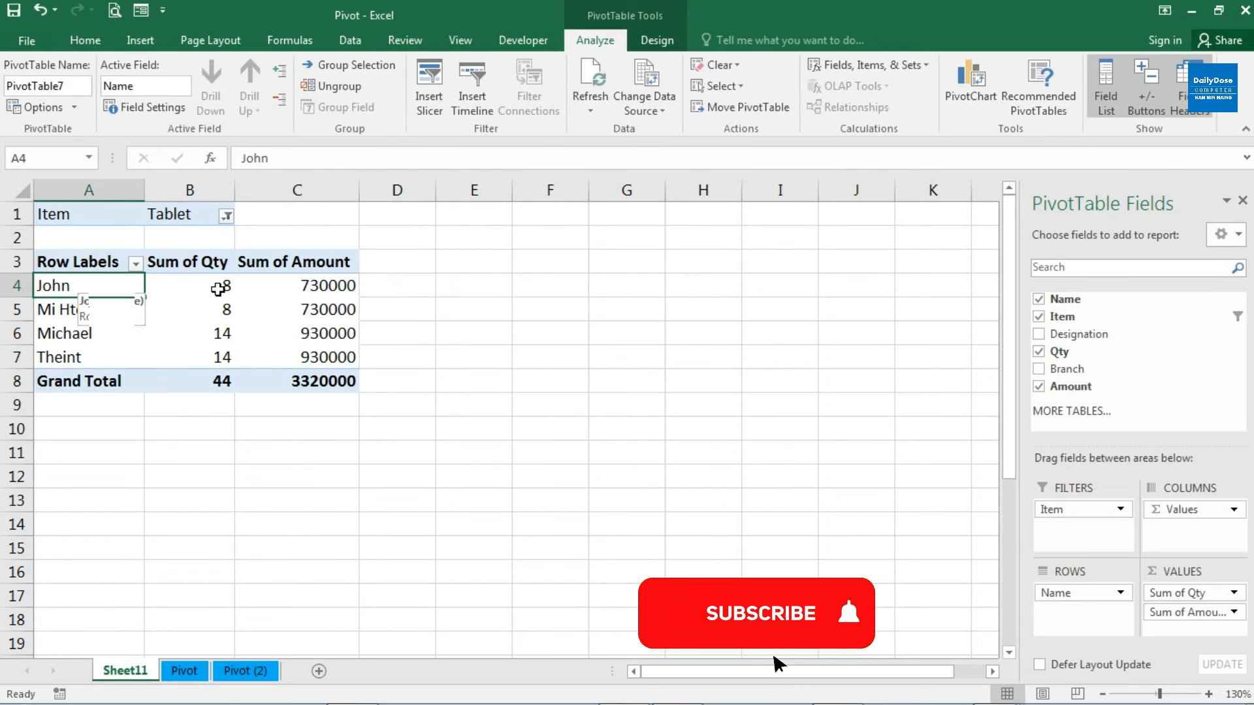
pyautogui.click(218, 291)
pyautogui.click(353, 286)
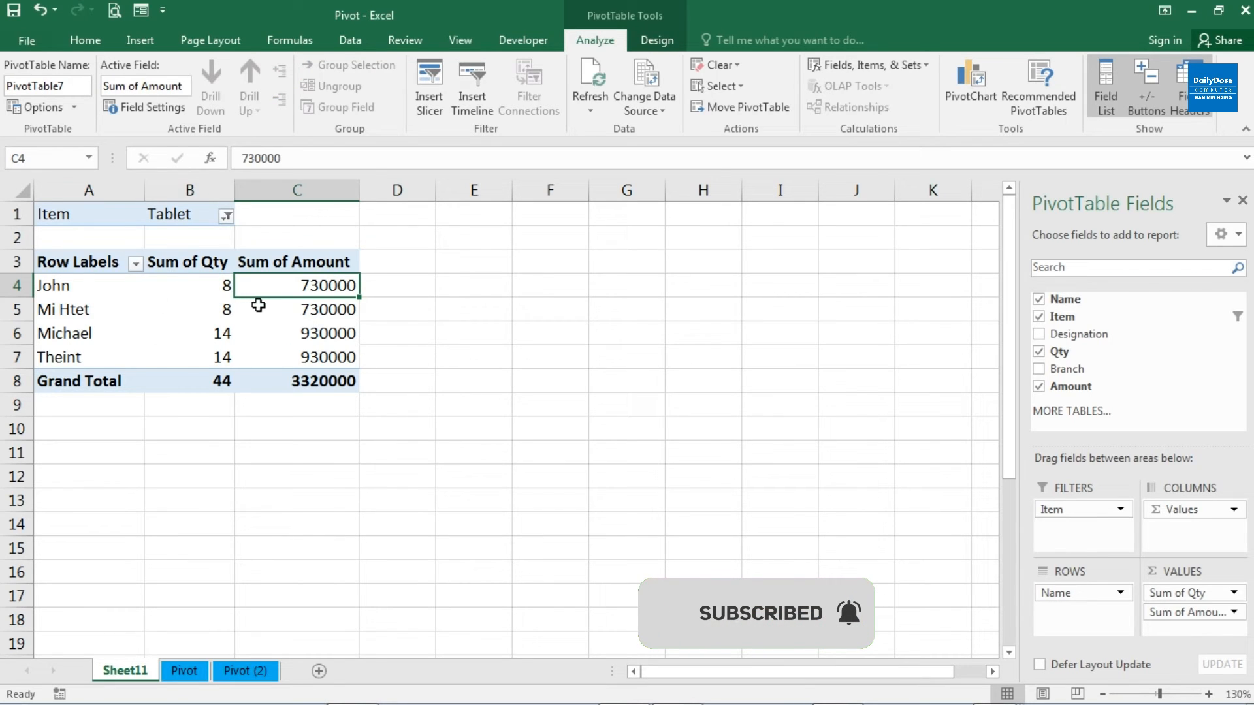
pyautogui.moveTo(218, 286); pyautogui.dragTo(221, 381)
pyautogui.moveTo(355, 286); pyautogui.dragTo(346, 366)
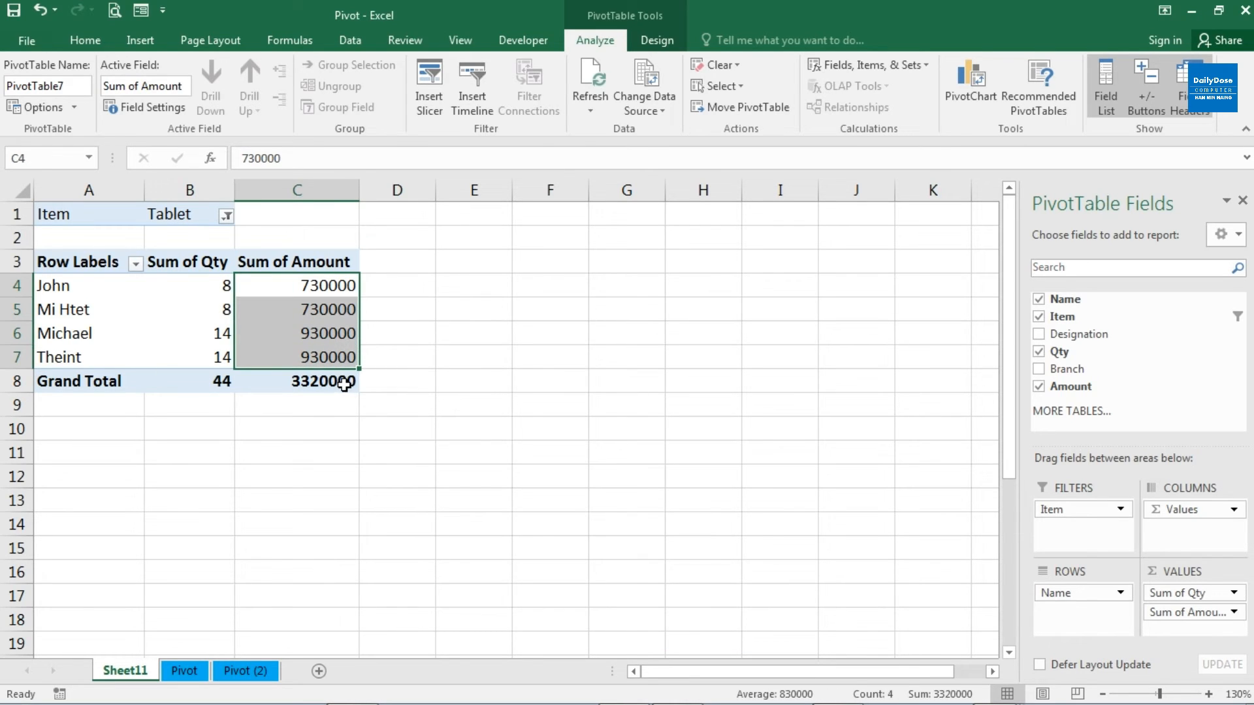
pyautogui.click(344, 384)
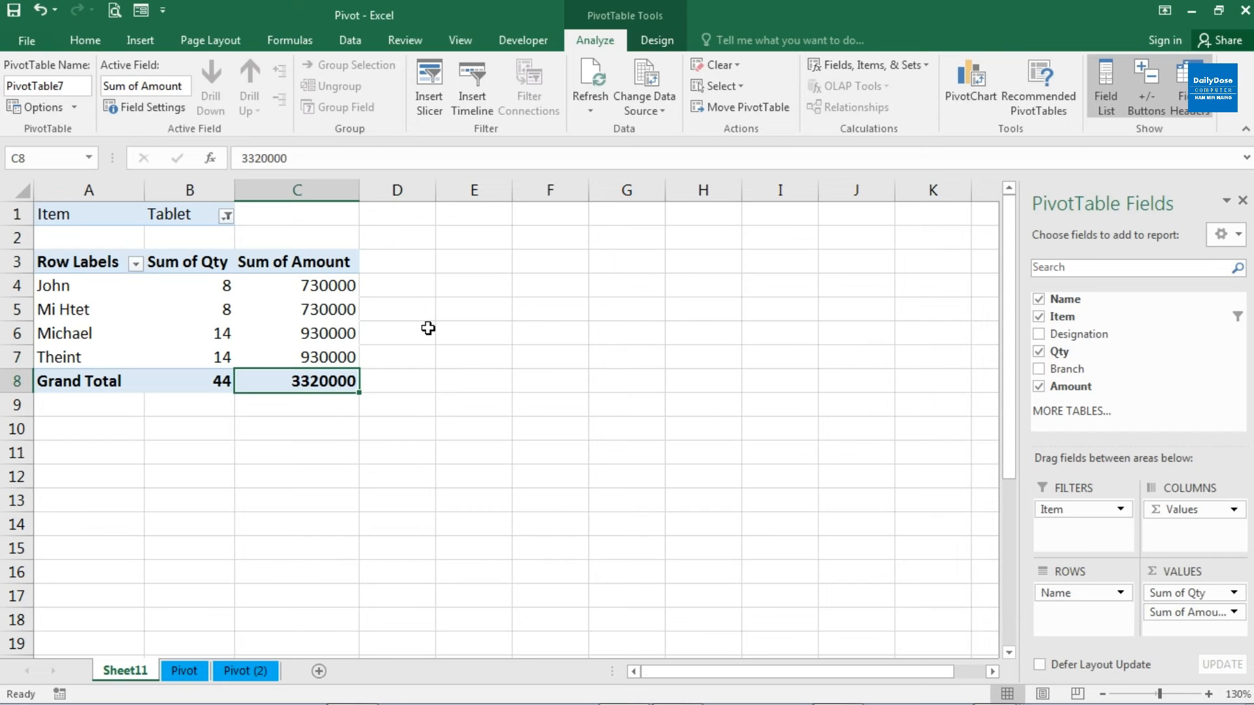
pyautogui.click(287, 307)
pyautogui.click(193, 304)
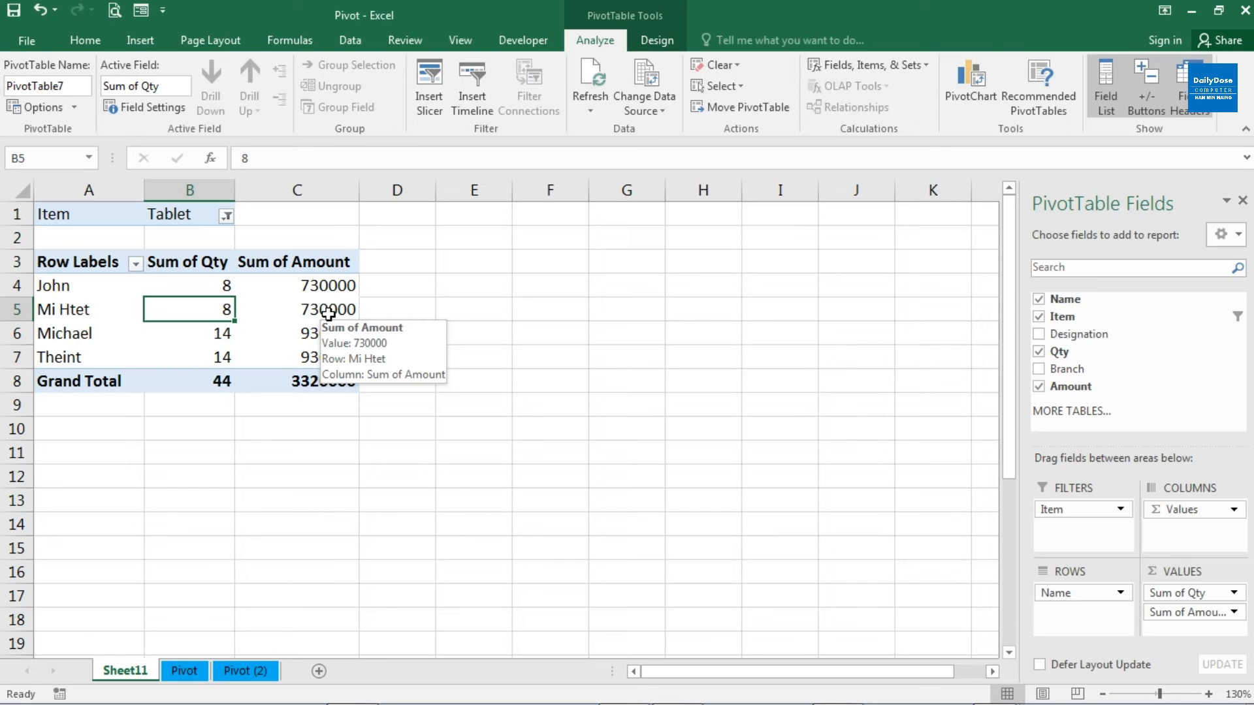
# Switch the Item report filter to Keyboard and check the Grand Total for quantity and amount
pyautogui.click(227, 216)
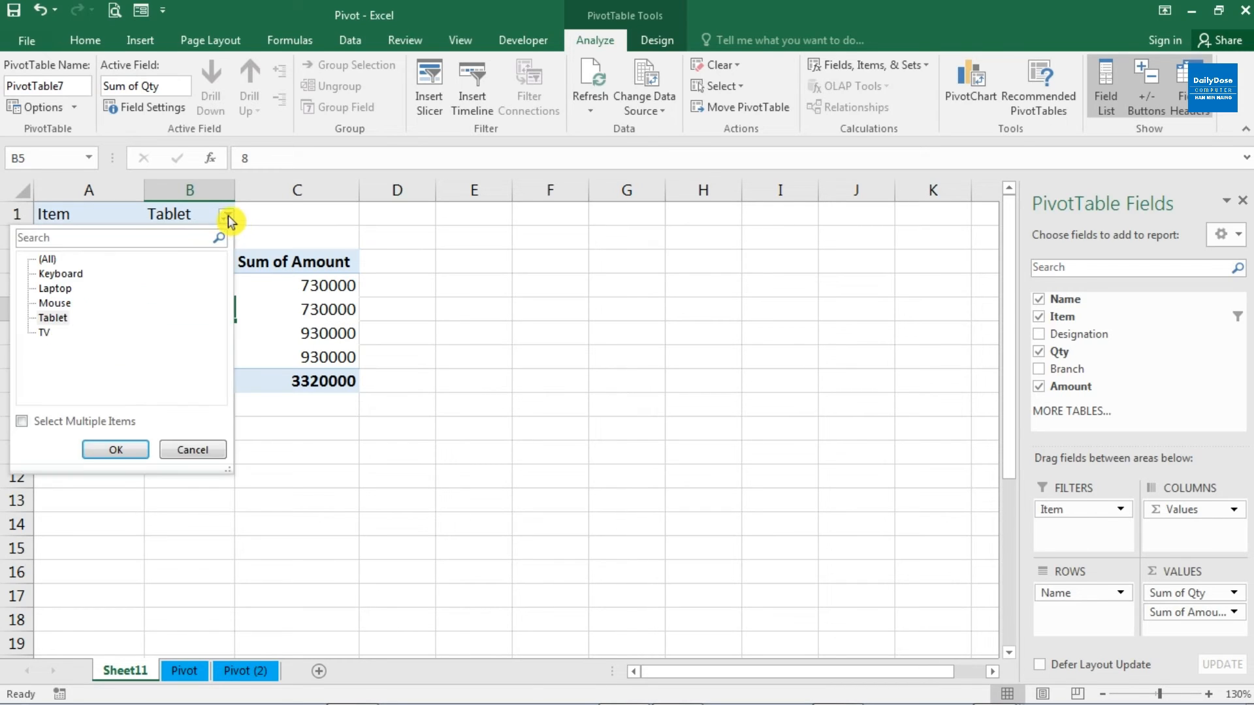
pyautogui.click(60, 275)
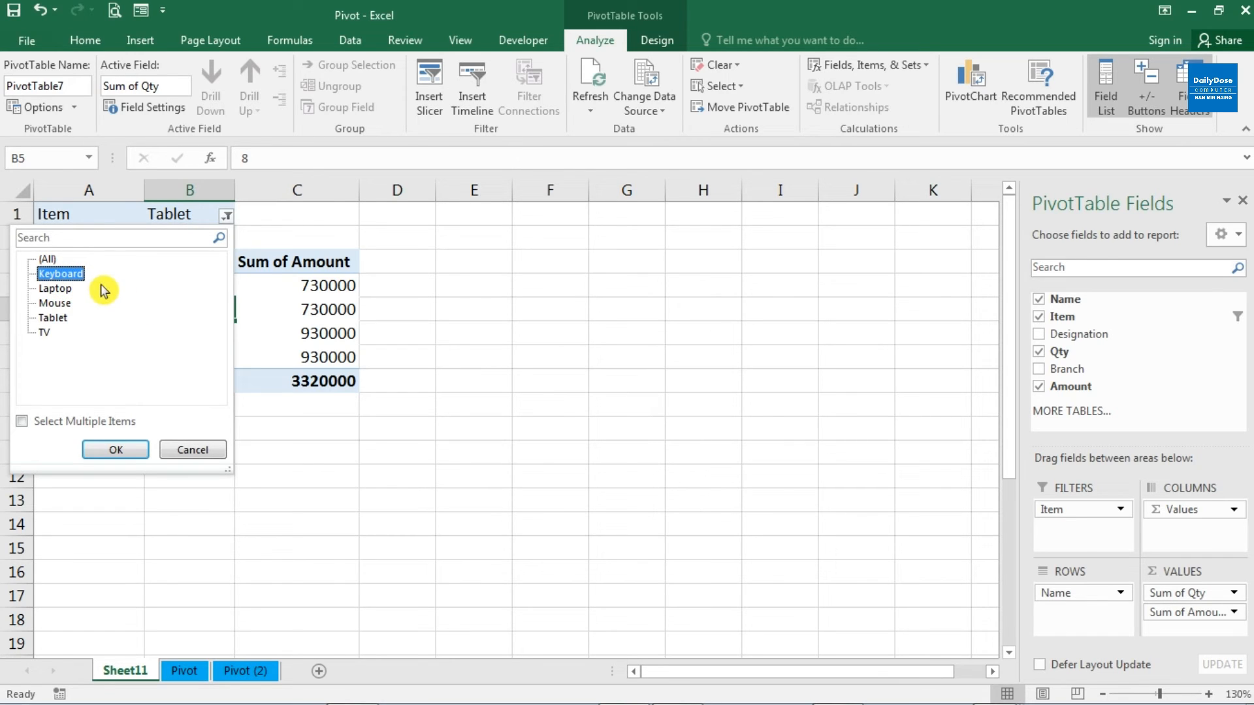
pyautogui.click(129, 451)
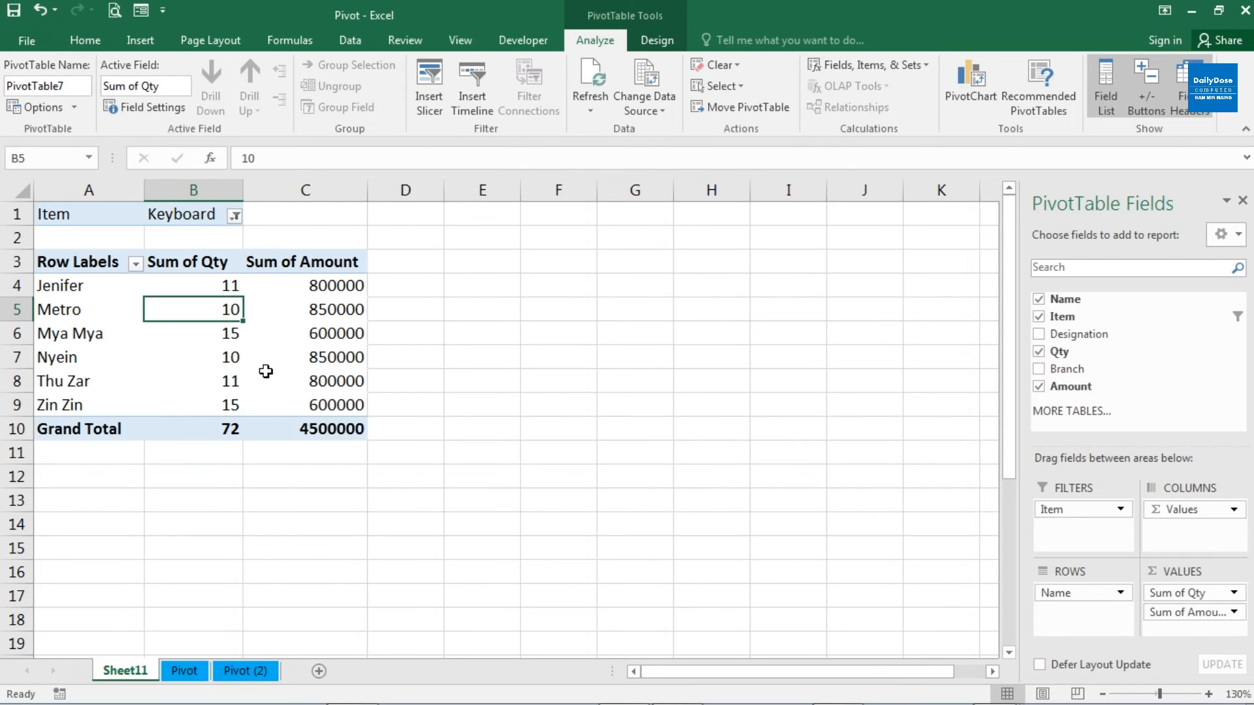
pyautogui.press('Up')
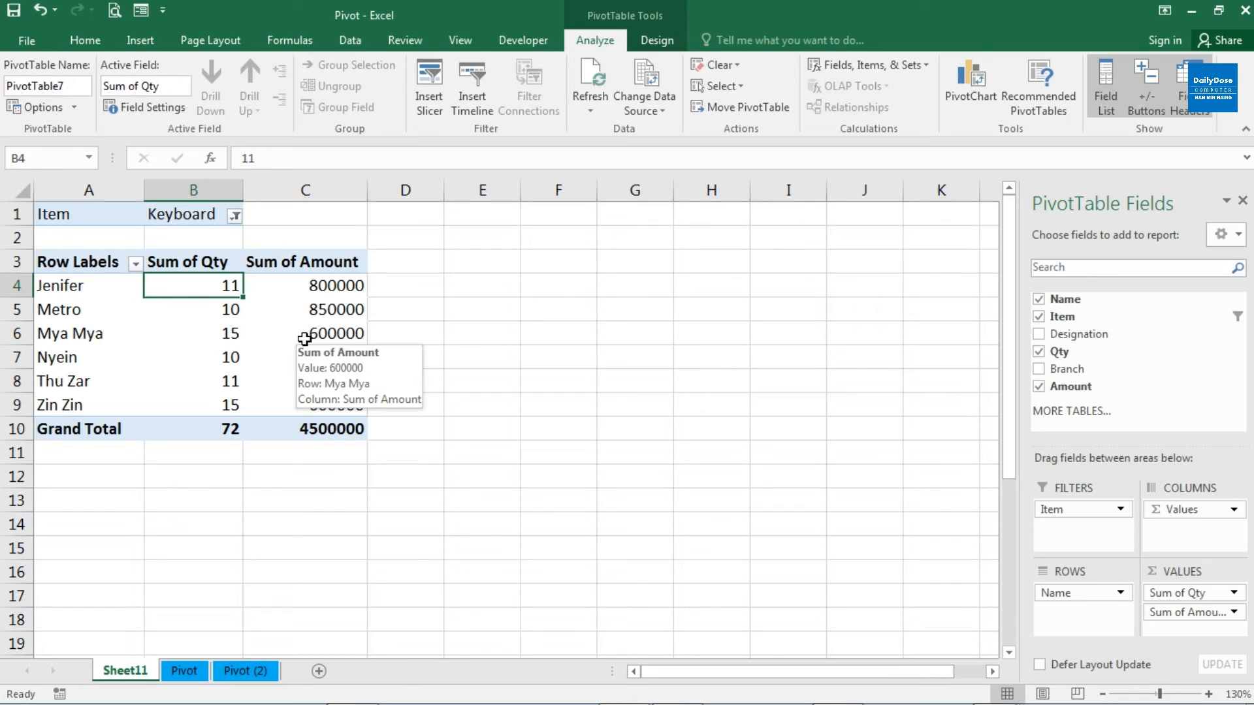
pyautogui.click(231, 430)
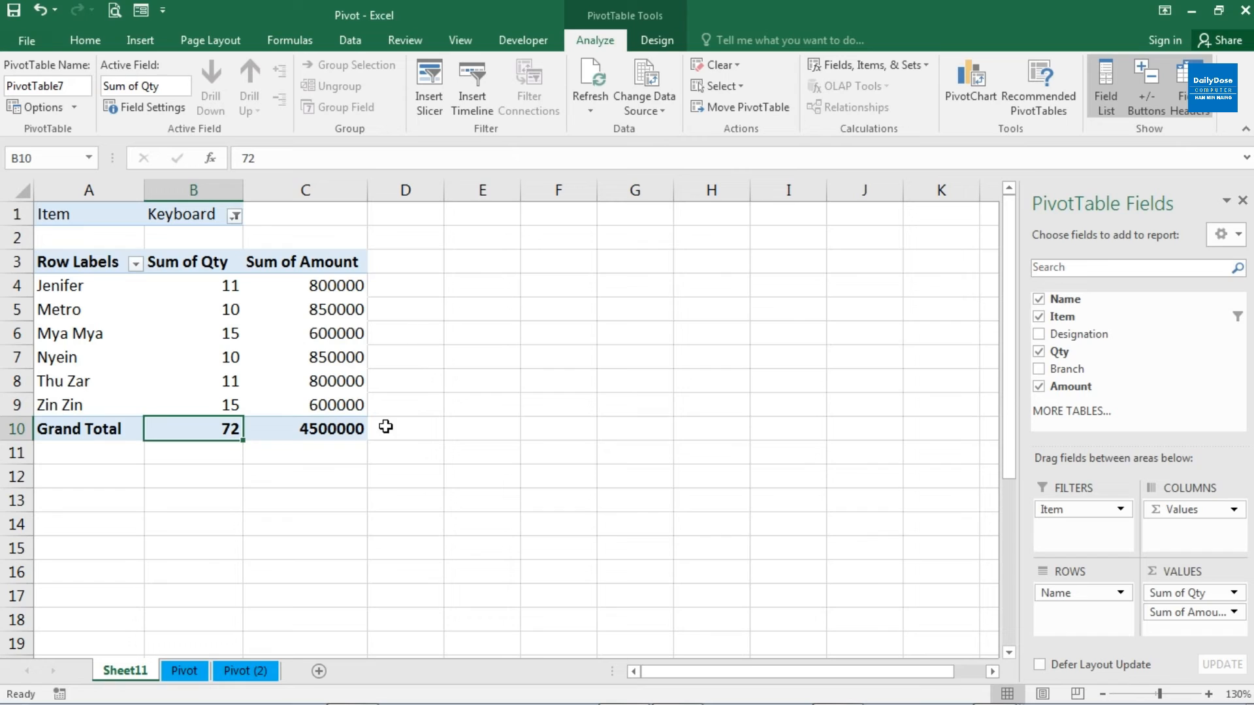
pyautogui.click(355, 430)
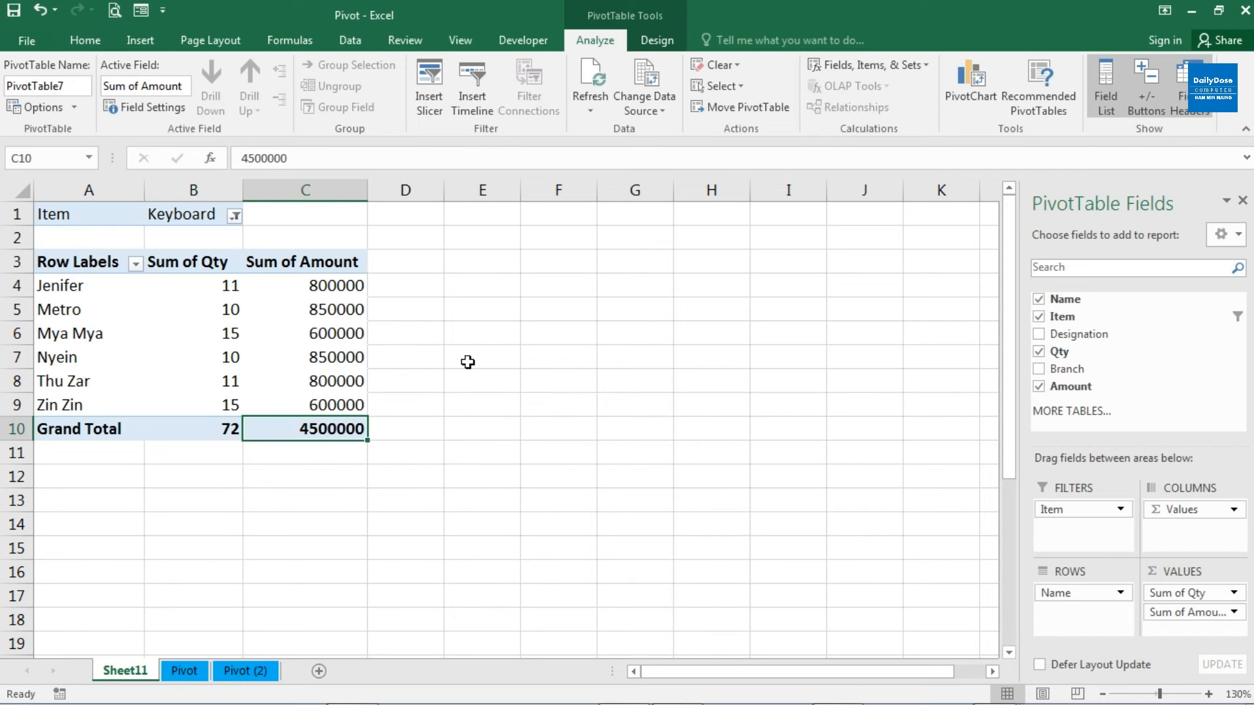
# Switch the Item report filter to Mouse and check the quantities and the Grand Total of Sum of Amount
pyautogui.click(236, 216)
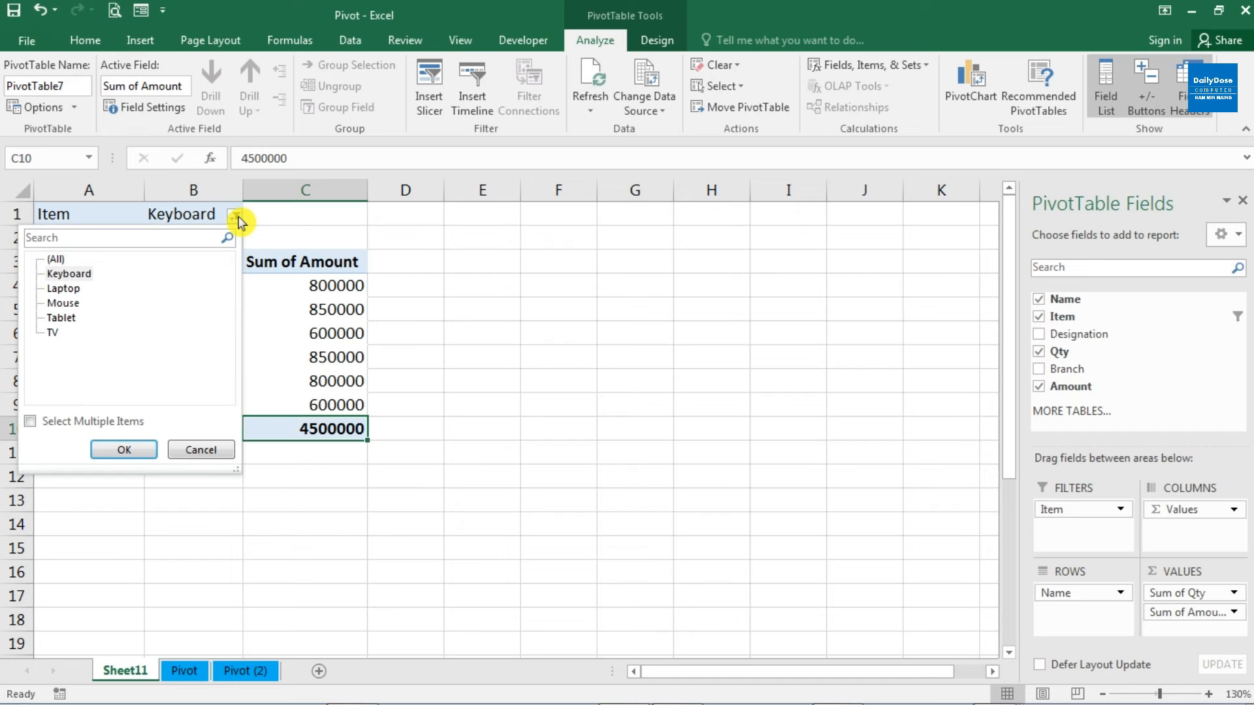
pyautogui.click(68, 305)
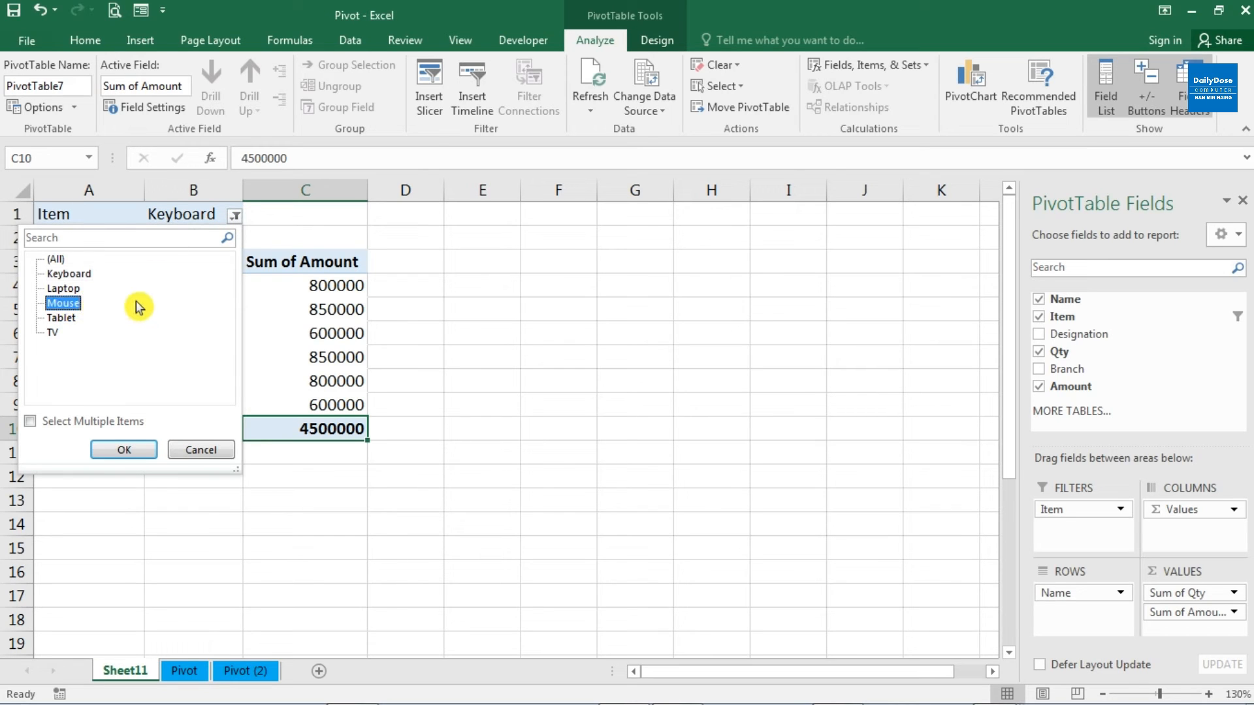
pyautogui.click(124, 450)
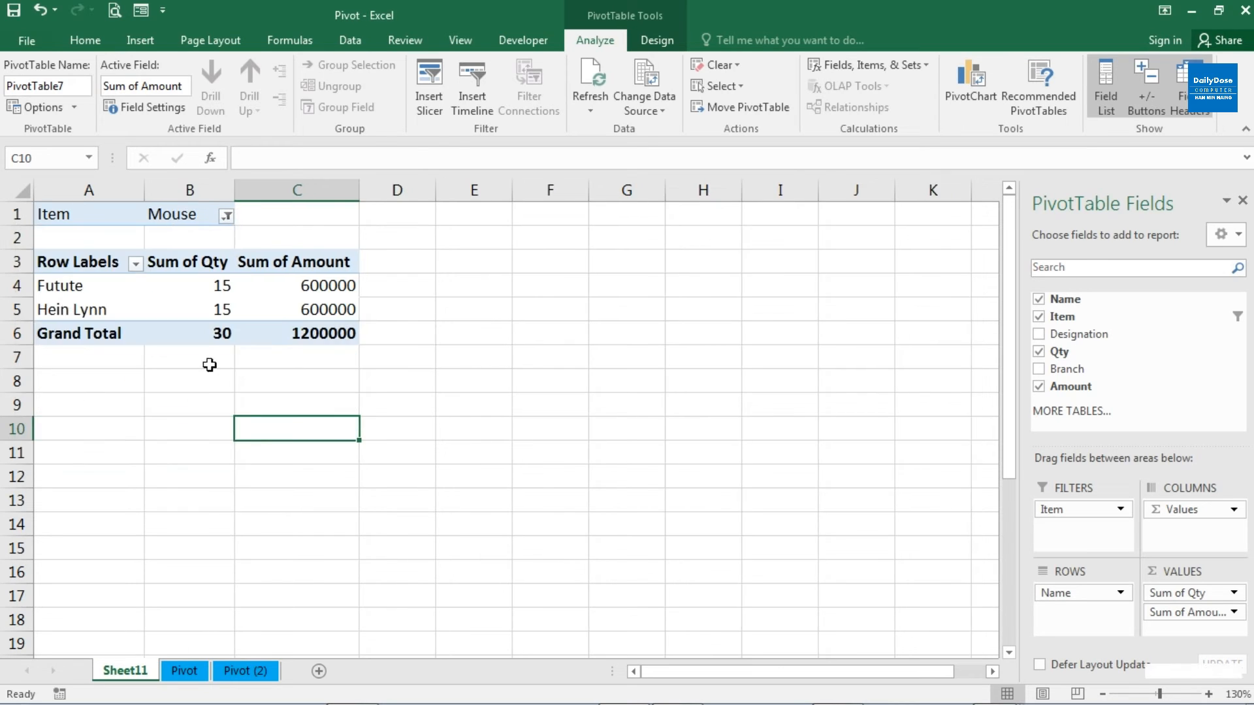
pyautogui.click(211, 310)
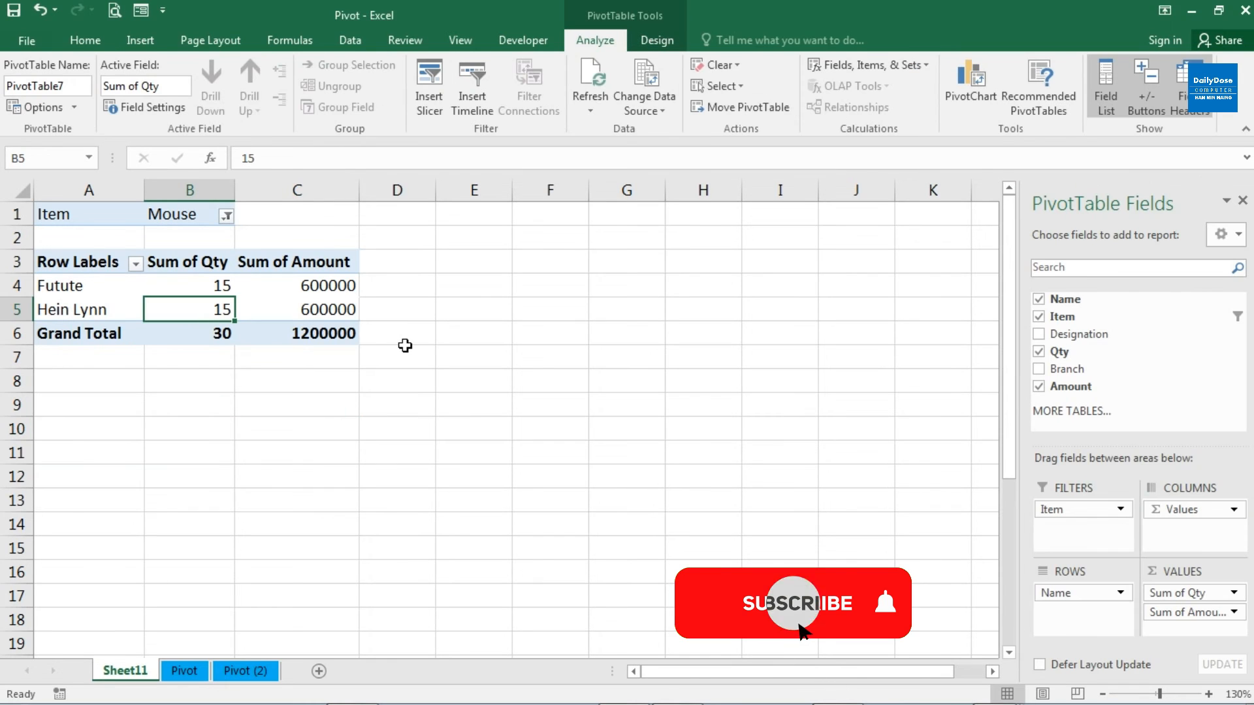
pyautogui.click(343, 337)
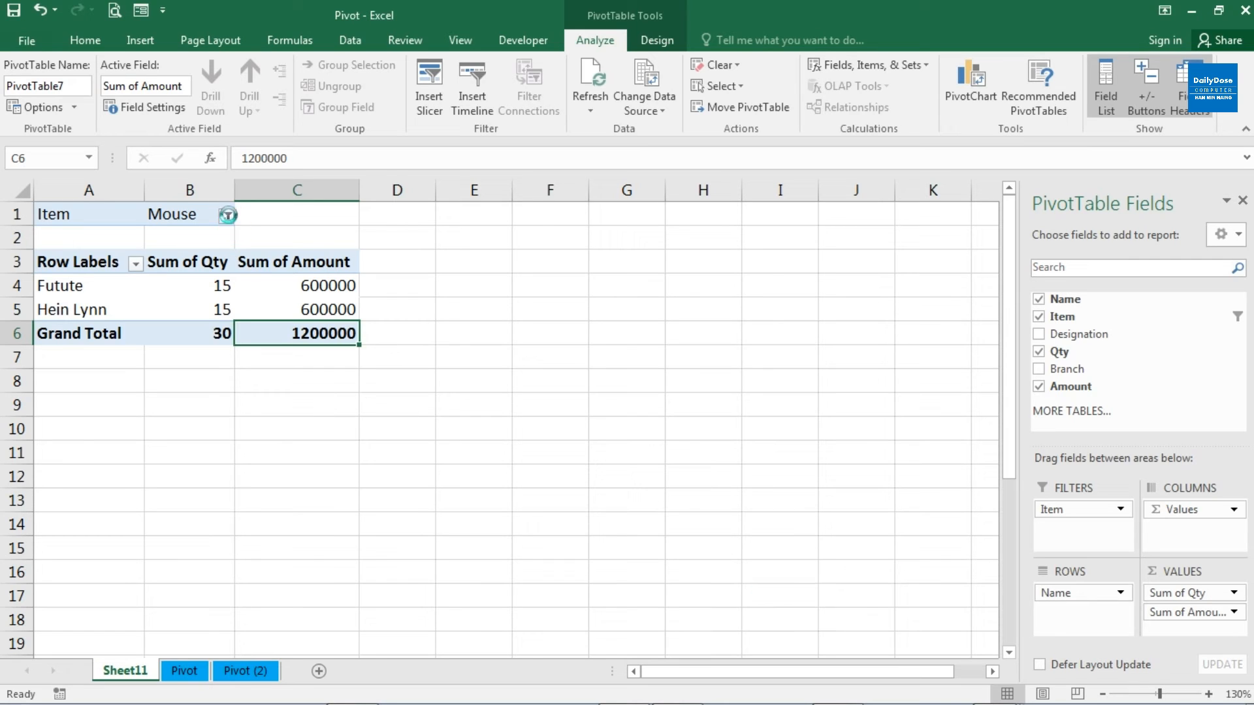
# Set the Item report filter to TV and review the listed names, quantities and both Grand Total values
pyautogui.click(225, 215)
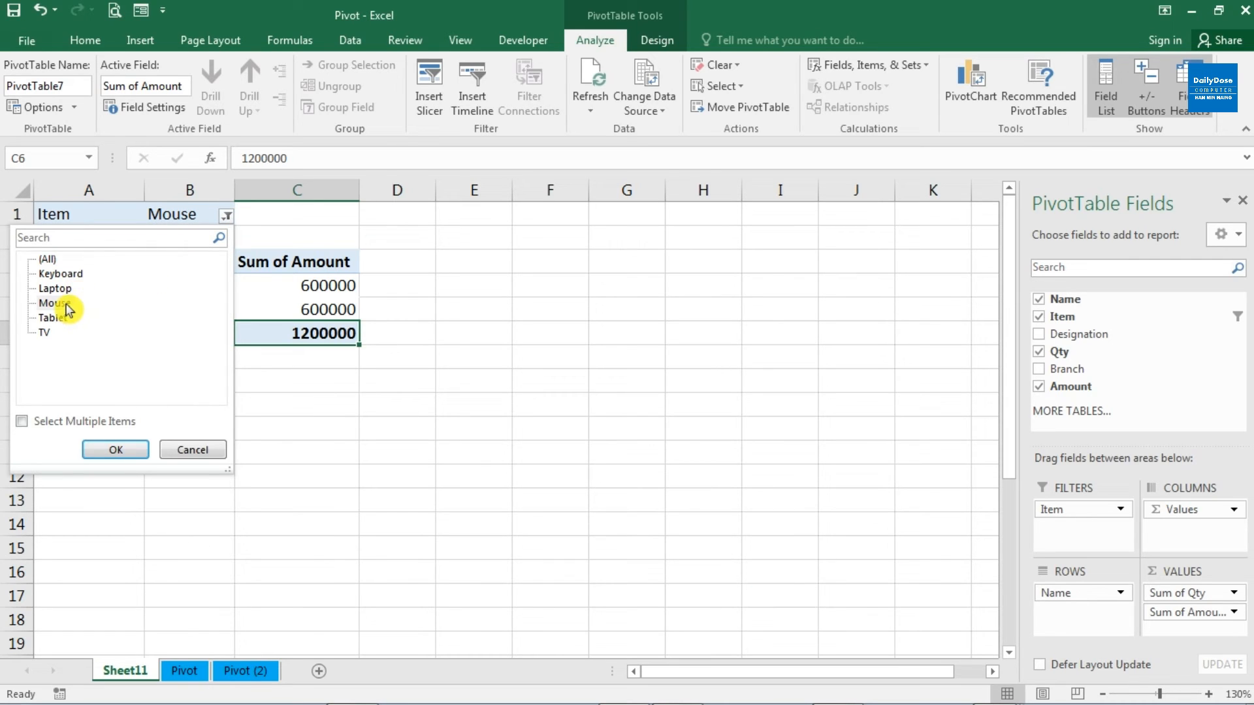
pyautogui.click(46, 333)
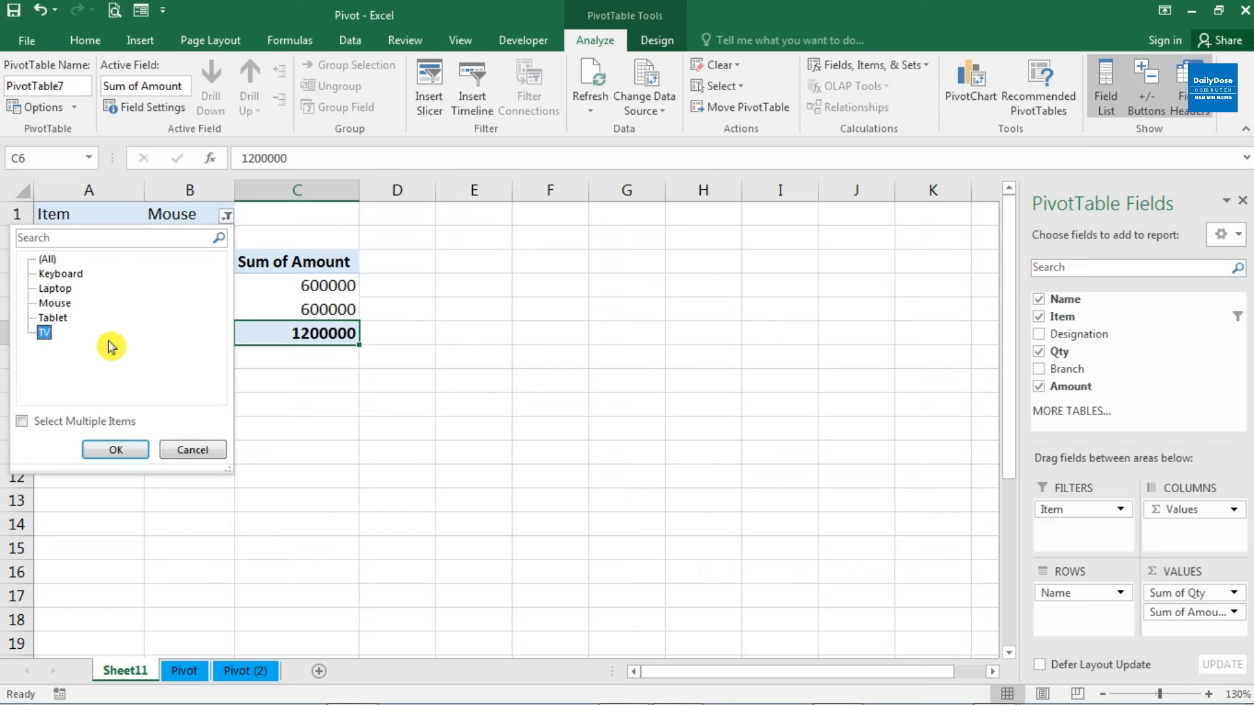
pyautogui.click(121, 450)
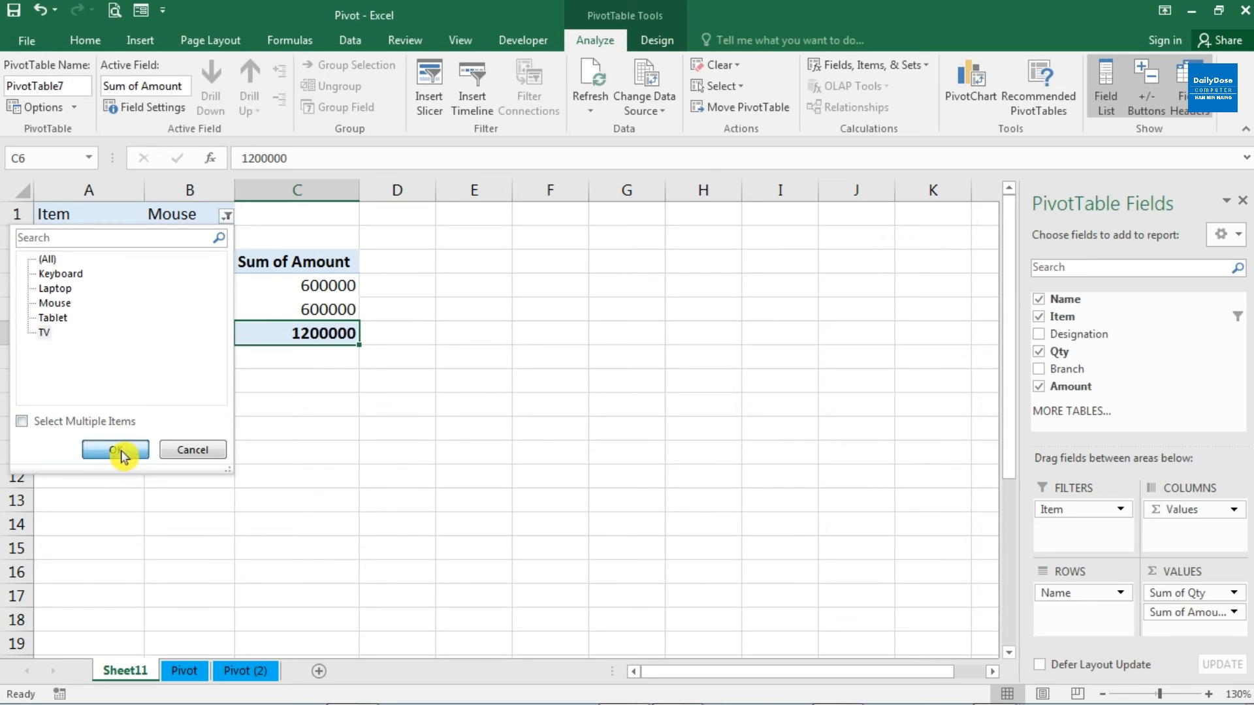
pyautogui.click(215, 409)
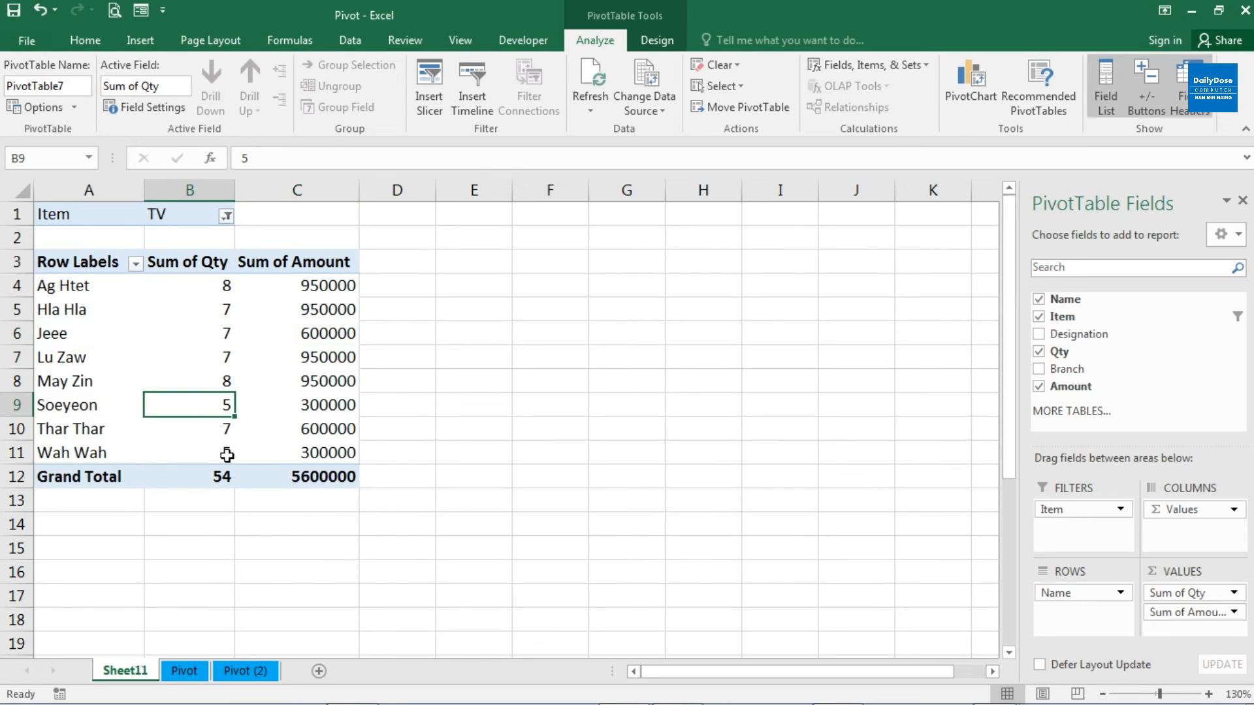
pyautogui.click(226, 455)
pyautogui.click(79, 372)
pyautogui.click(75, 334)
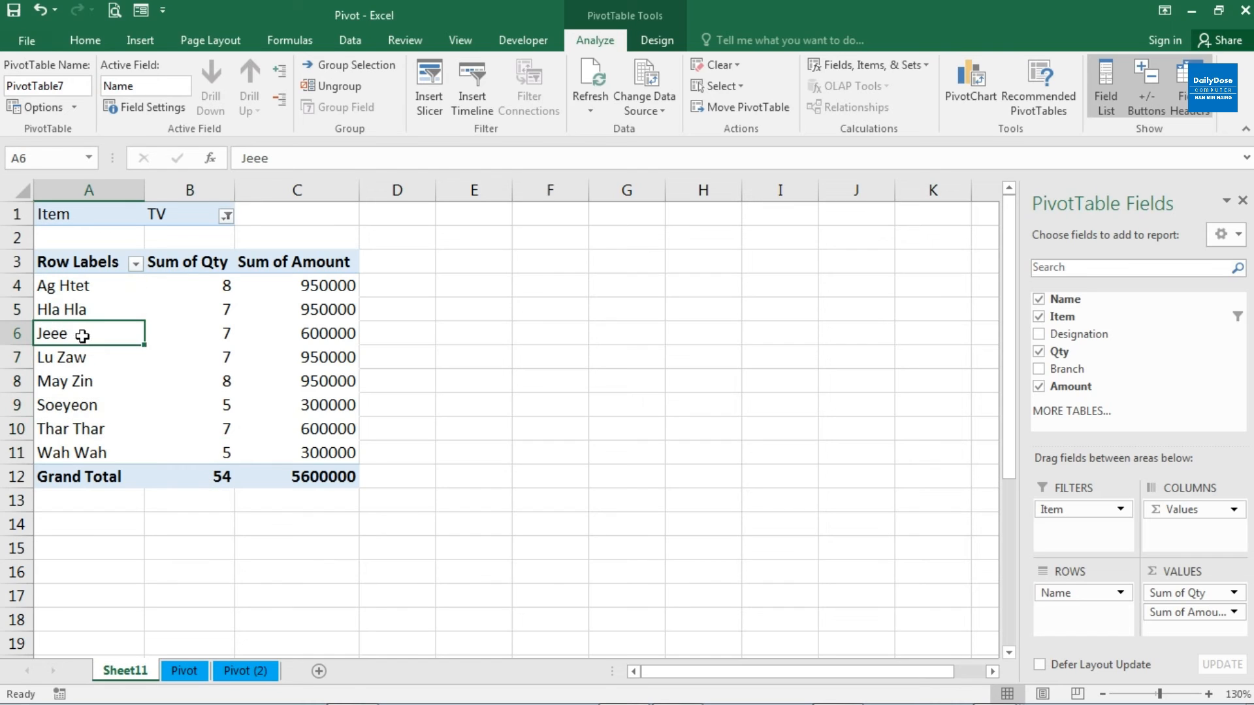
pyautogui.click(225, 475)
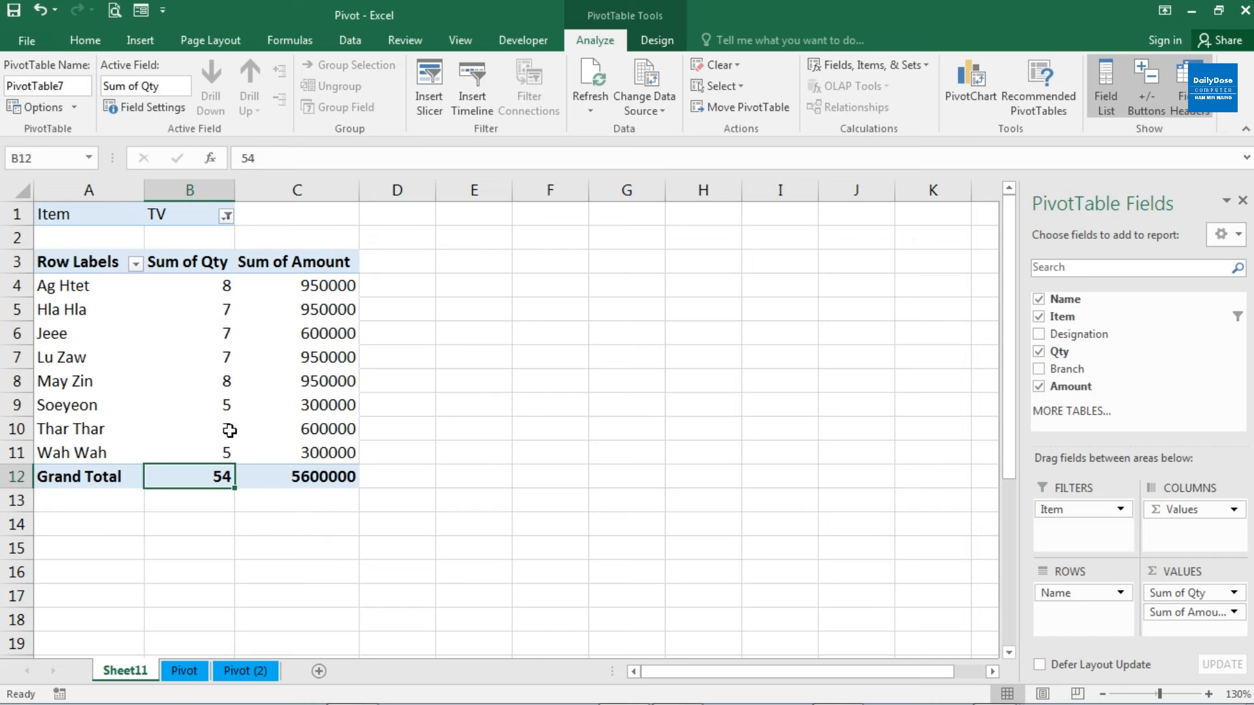
pyautogui.click(285, 475)
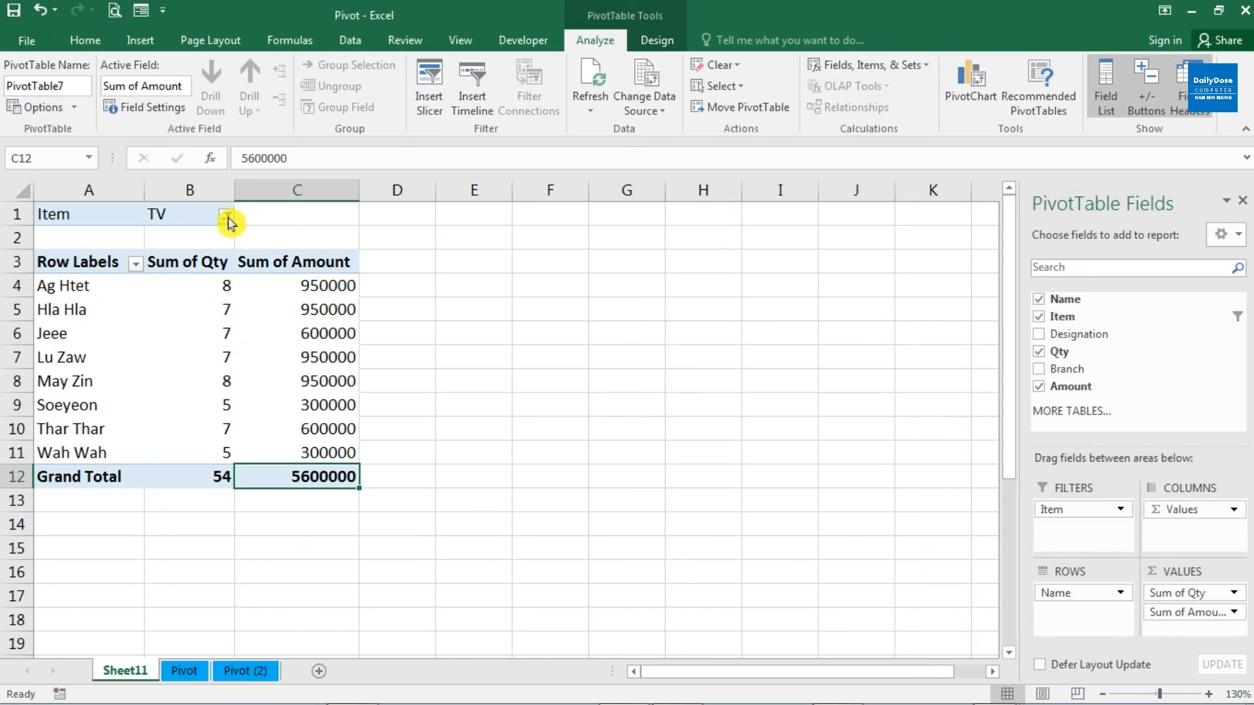
pyautogui.click(222, 333)
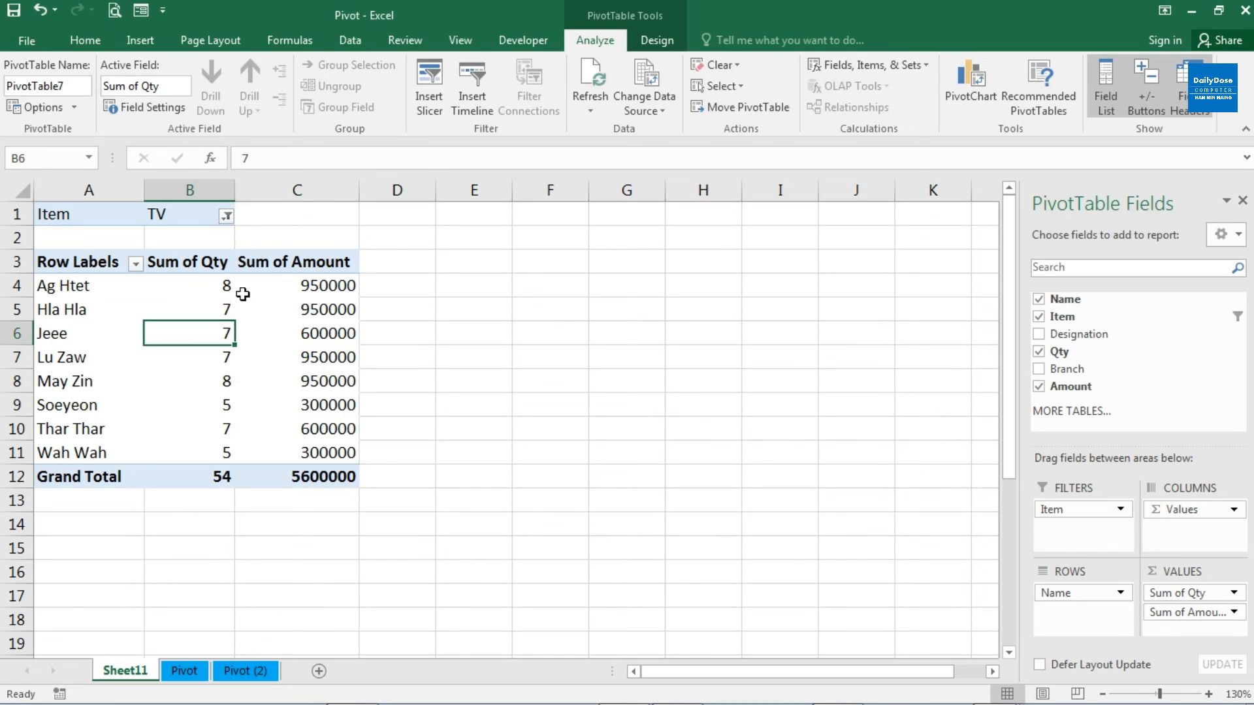
# Reset the Item report filter to (All) so the PivotTable covers every item
pyautogui.click(226, 216)
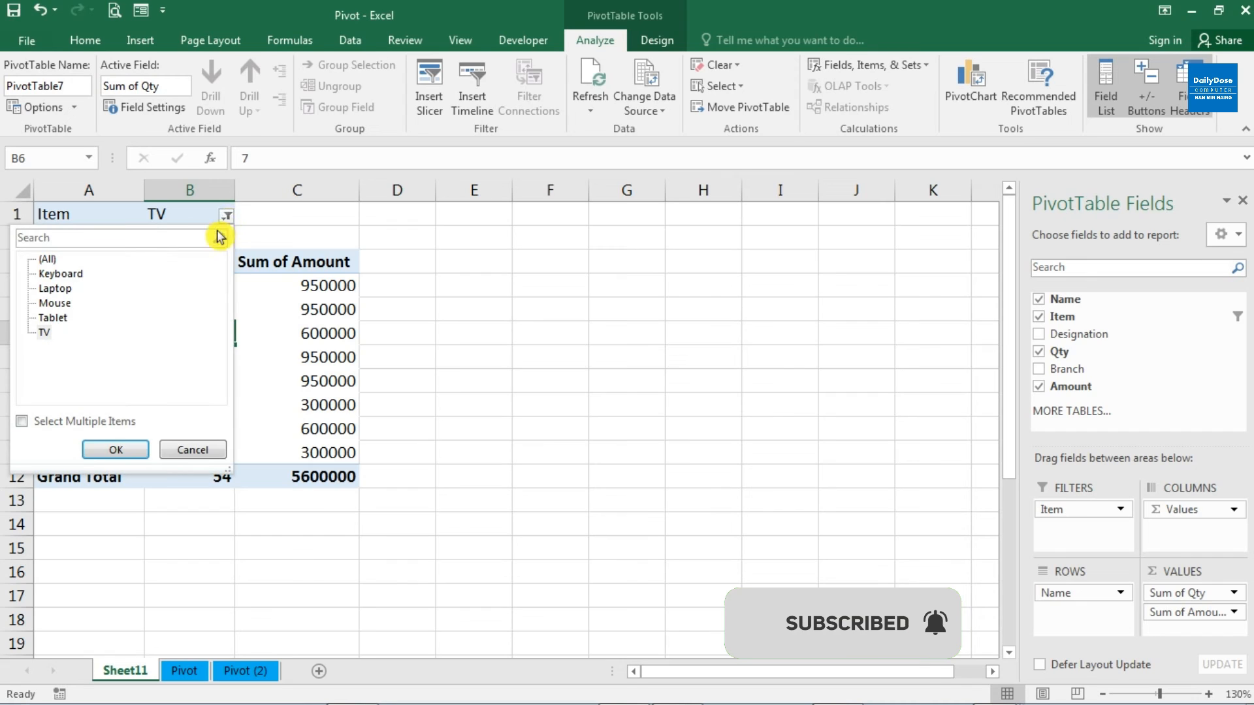
pyautogui.click(50, 260)
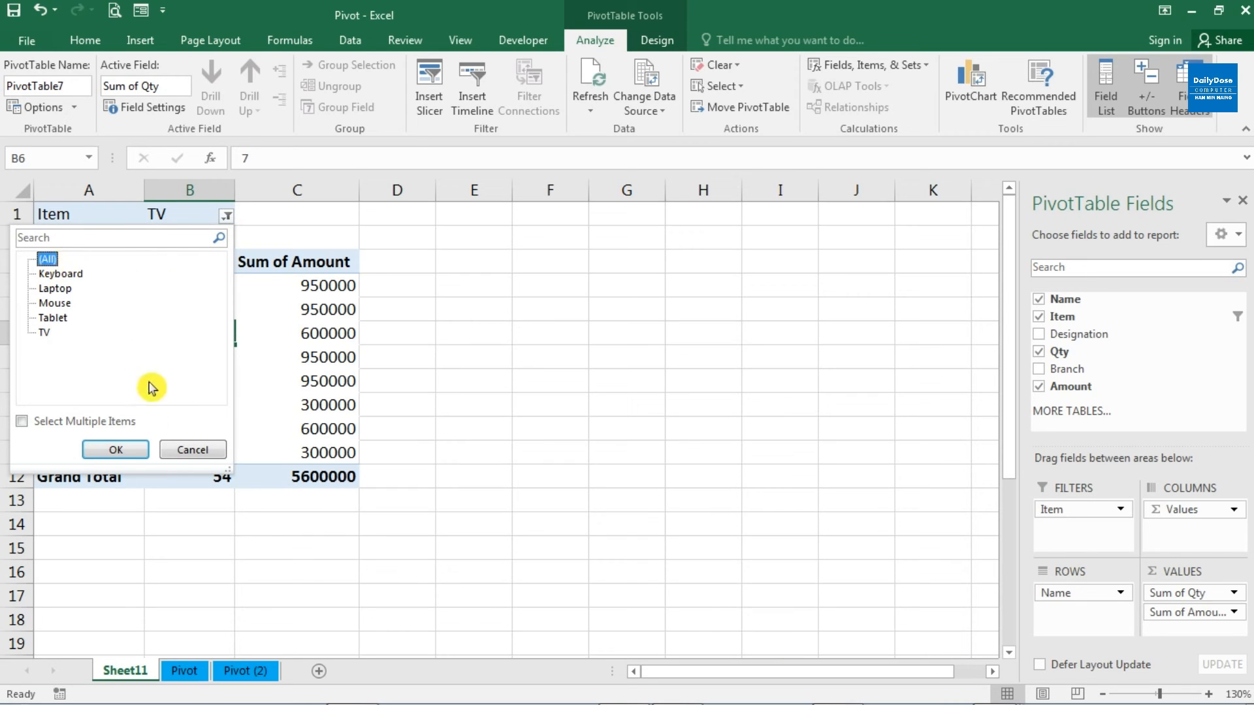
pyautogui.click(116, 449)
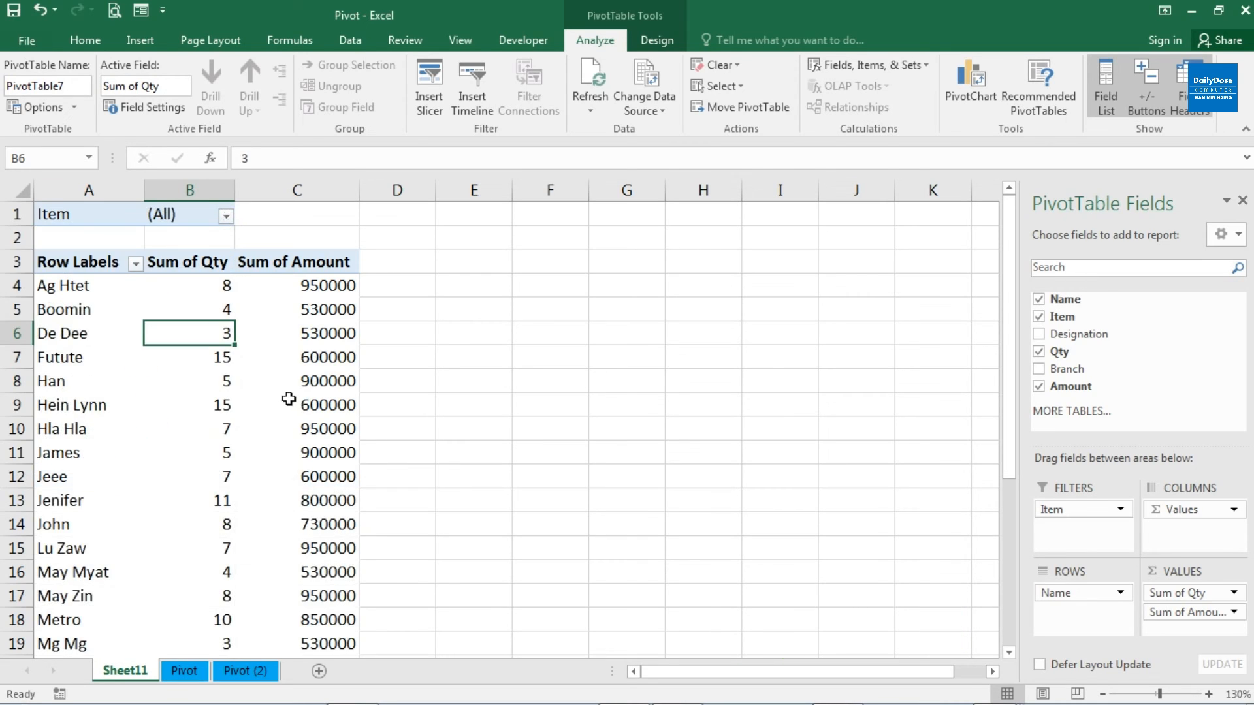
# Review the unfiltered PivotTable down to its last row and check the Grand Total of Sum of Qty and Sum of Amount
pyautogui.click(227, 380)
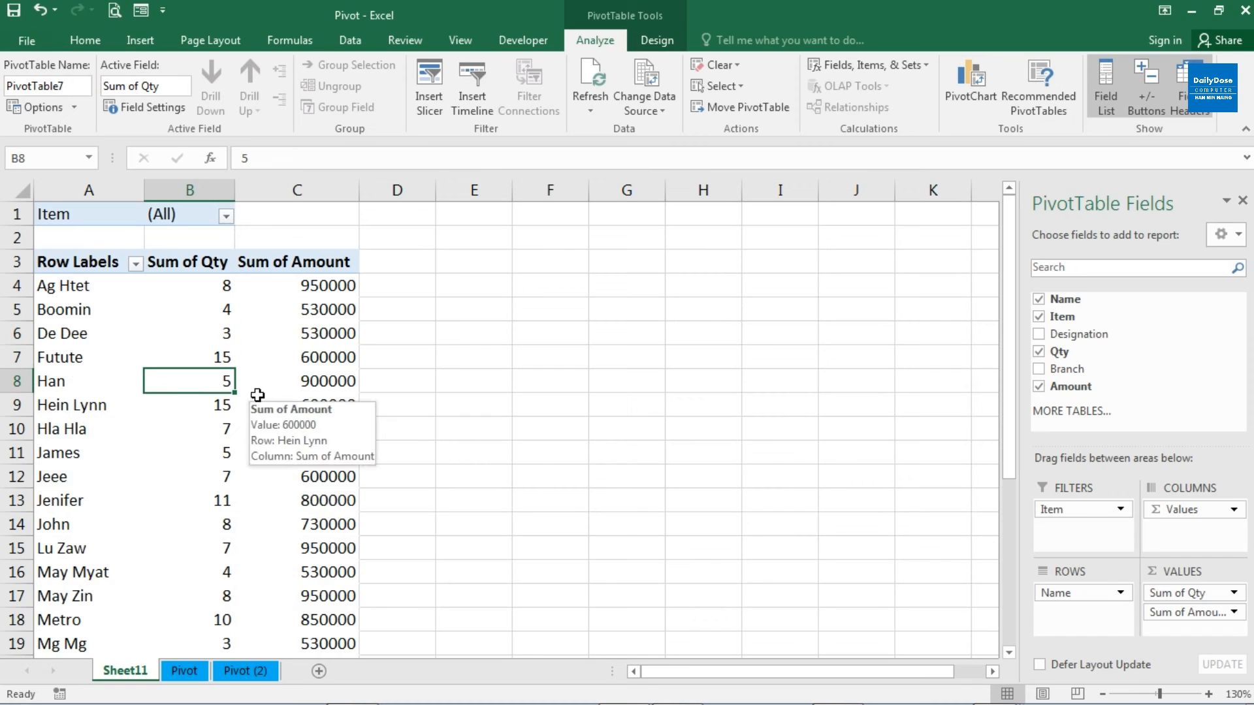
pyautogui.moveTo(292, 377)
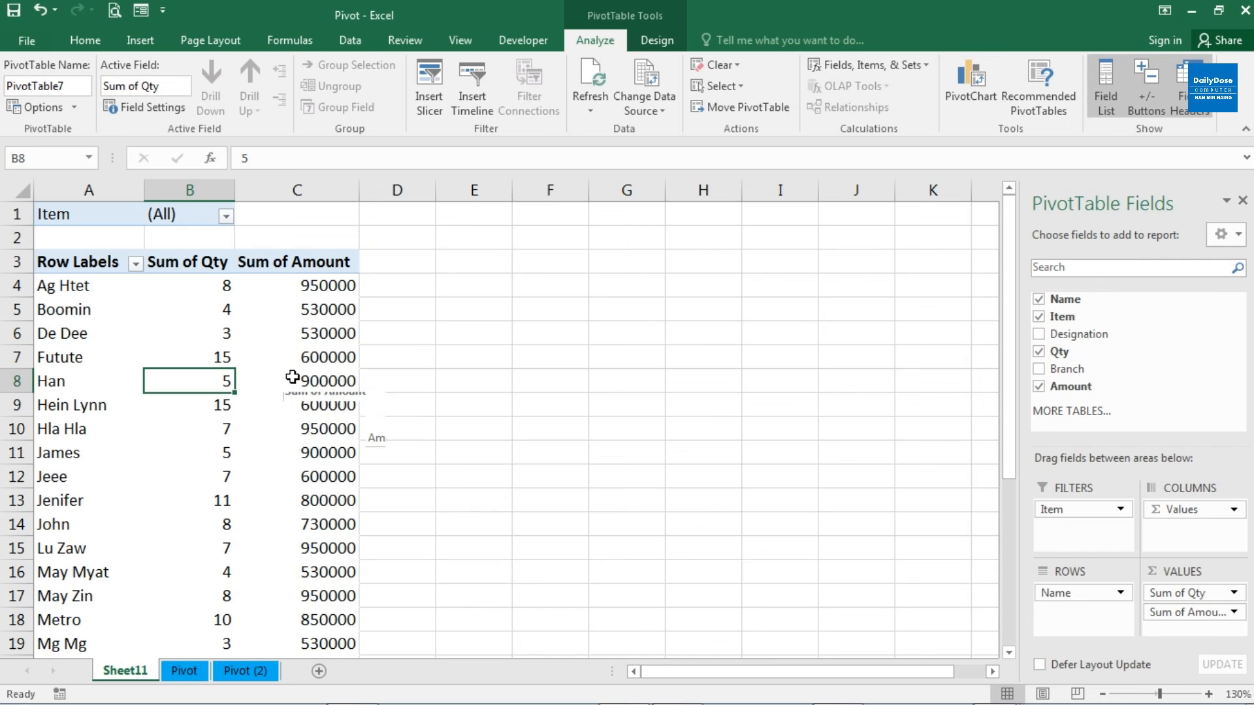
pyautogui.scroll(-5, 291, 377)
pyautogui.scroll(-2, 292, 377)
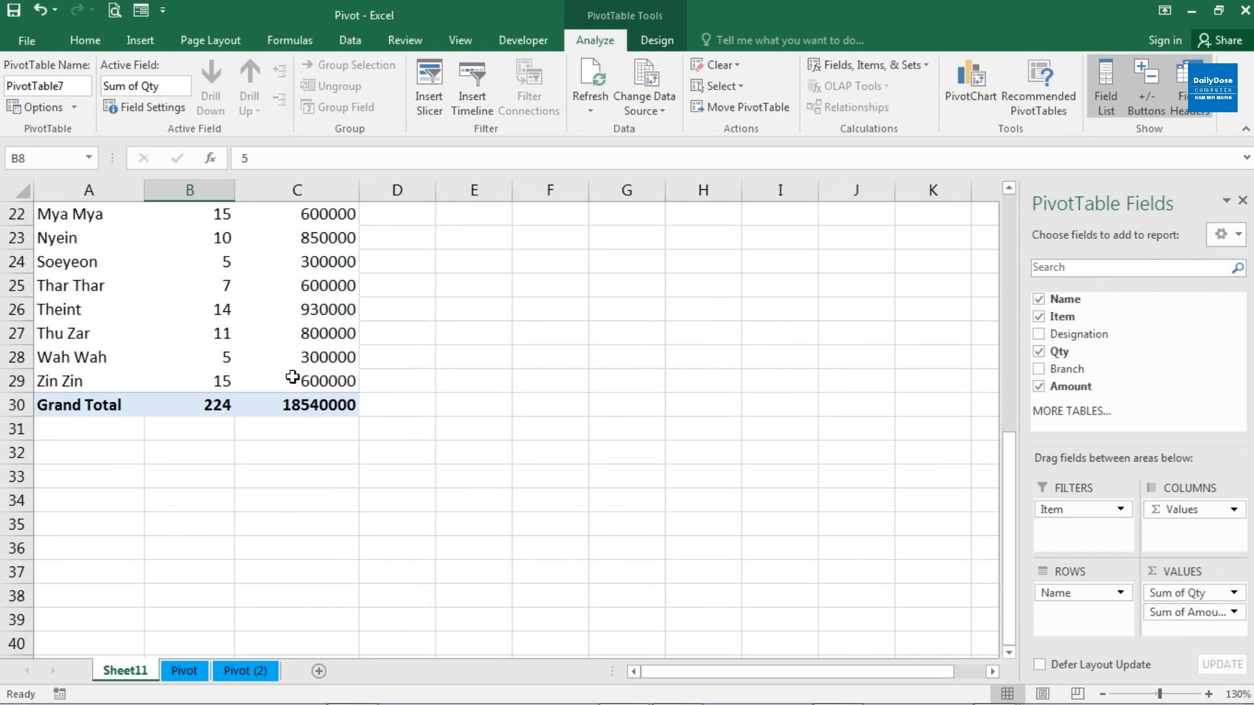
pyautogui.click(309, 405)
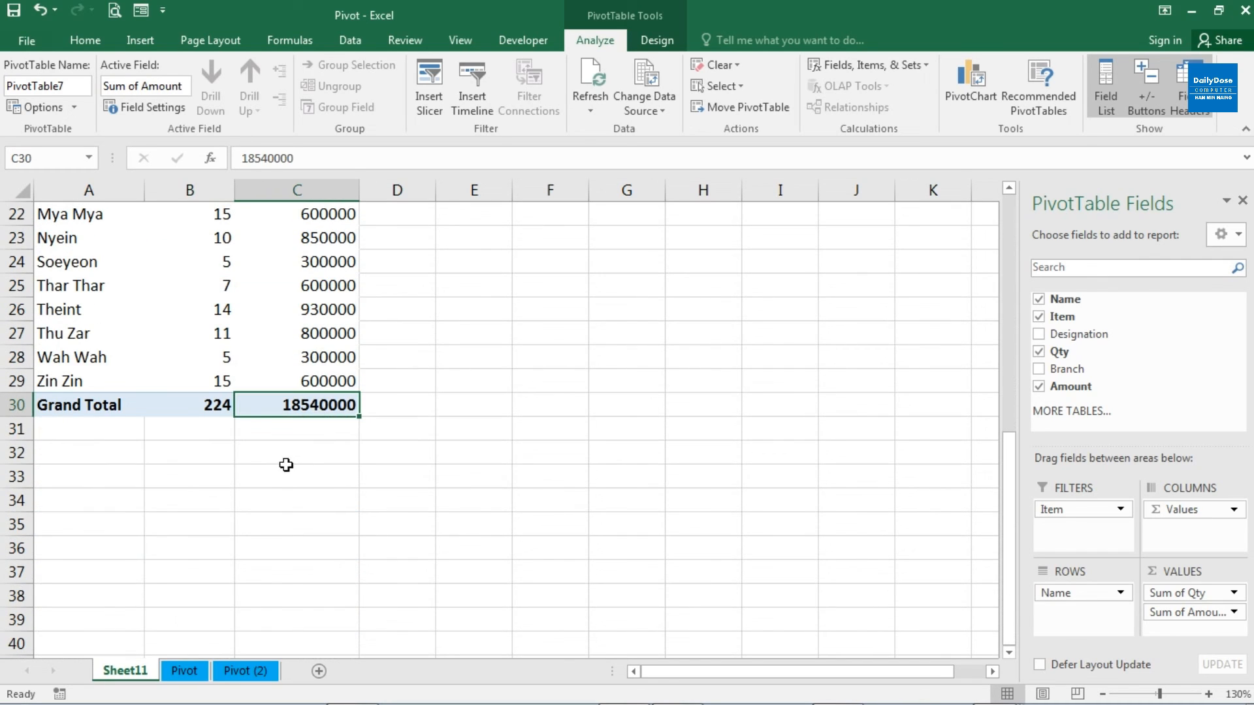
pyautogui.click(218, 406)
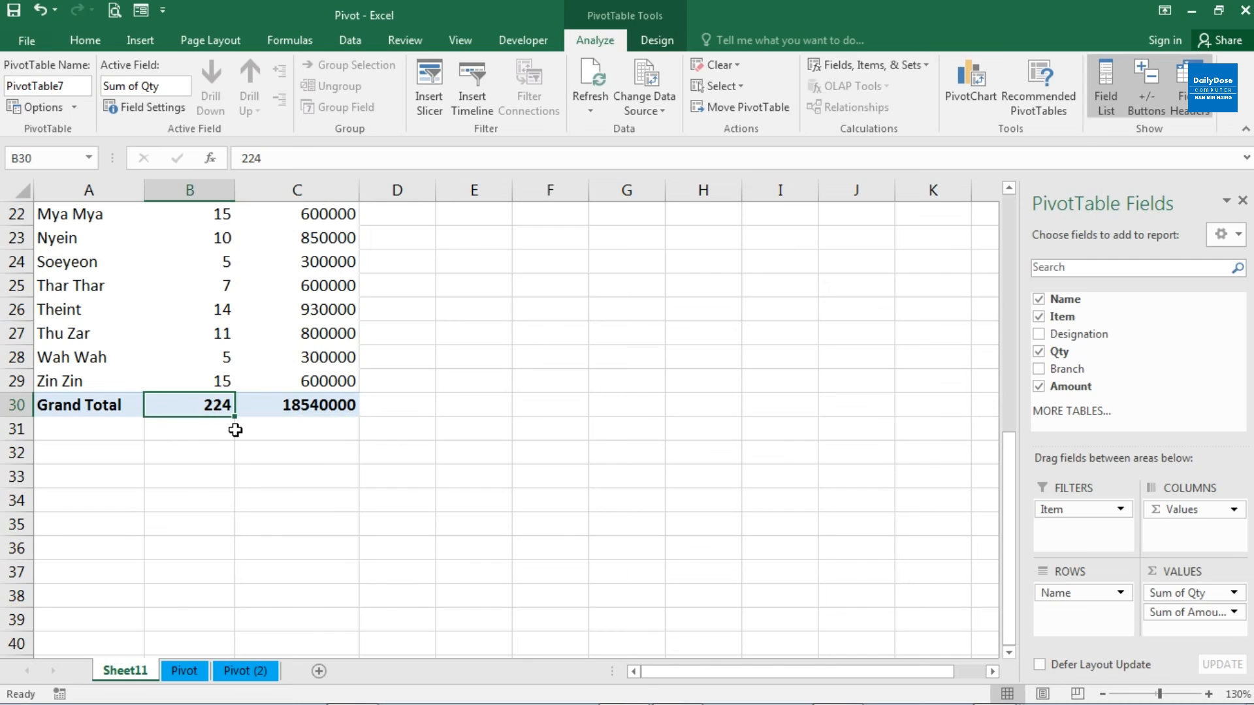
pyautogui.click(312, 410)
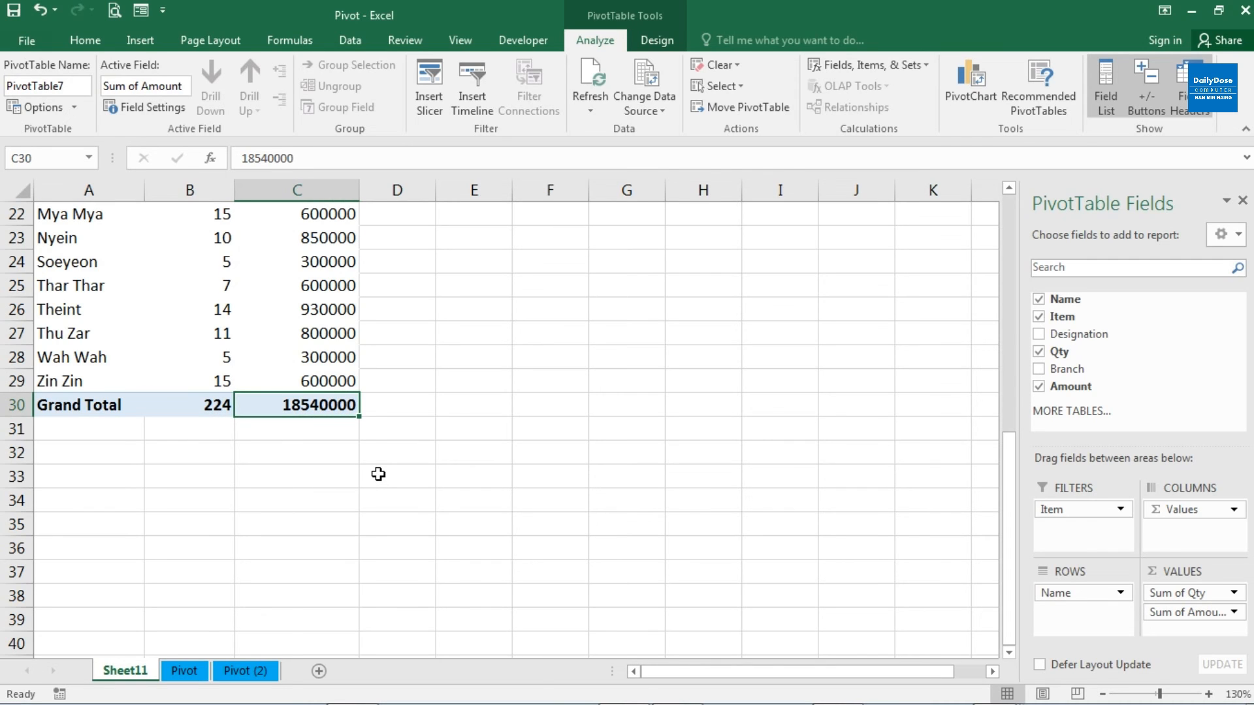
pyautogui.scroll(7, 378, 474)
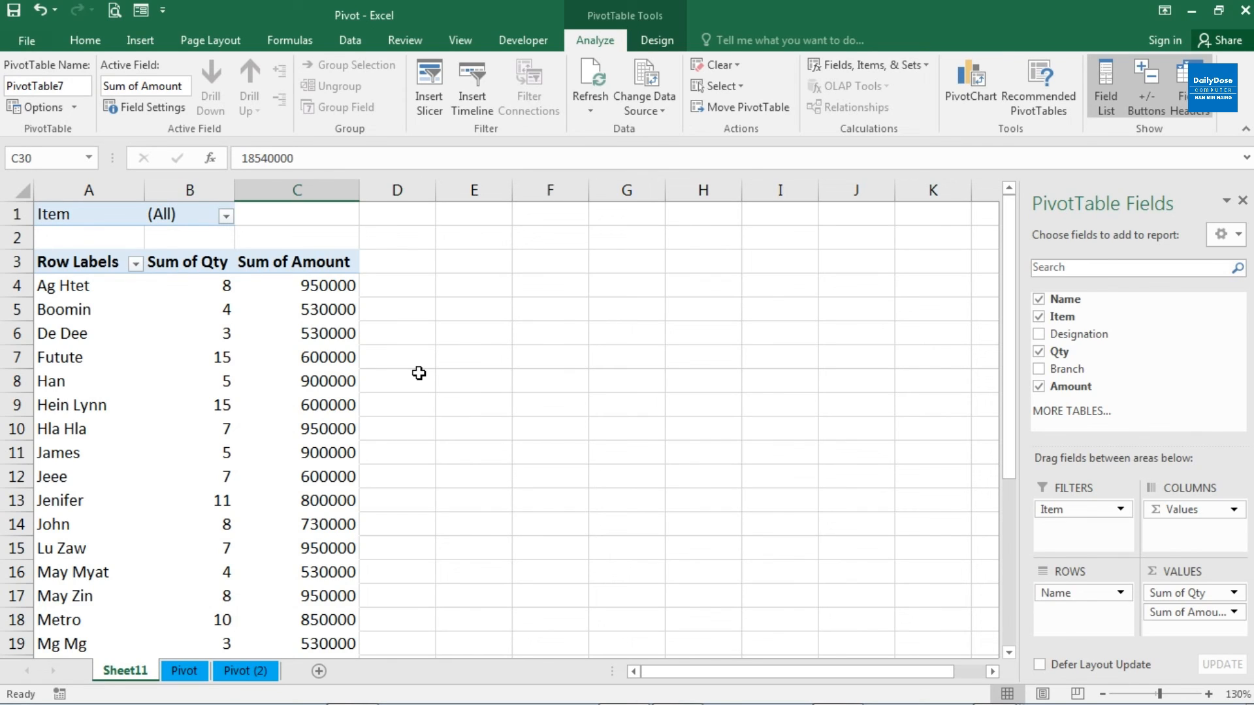
# Go to the Pivot sheet and look through the source table's rows, including the Item, Designation and Qty columns
pyautogui.click(193, 671)
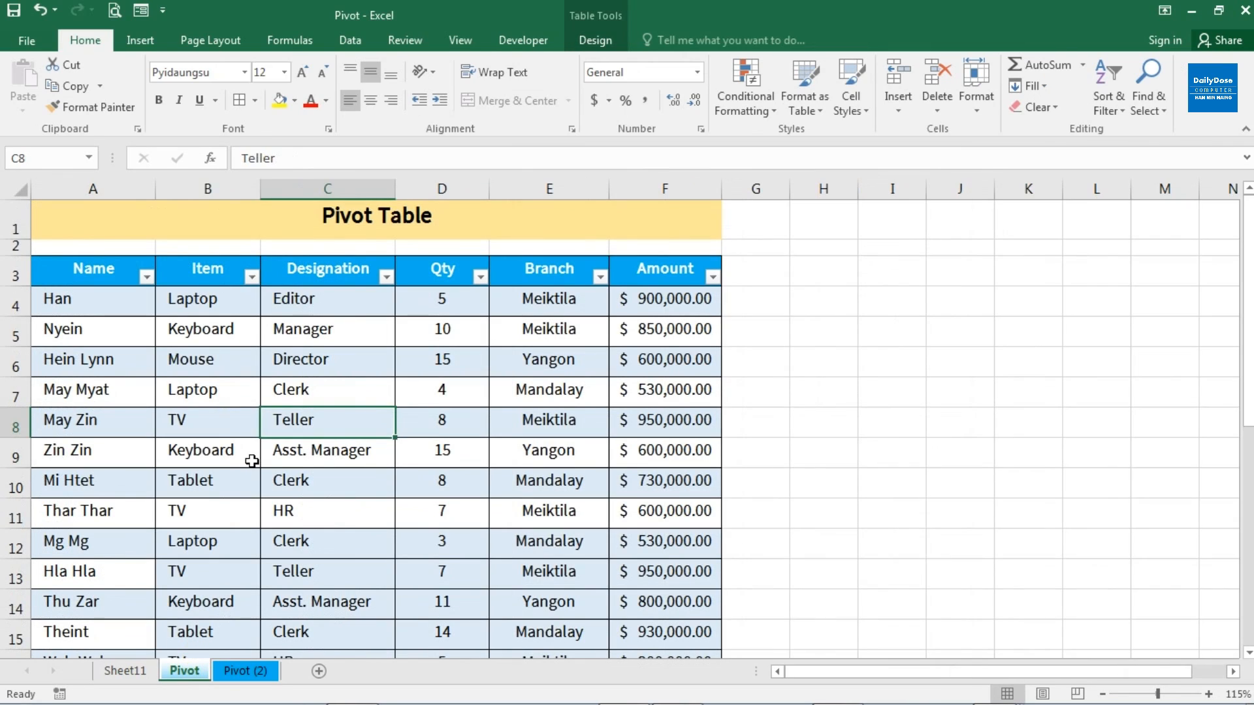
pyautogui.click(254, 453)
pyautogui.scroll(-4, 340, 453)
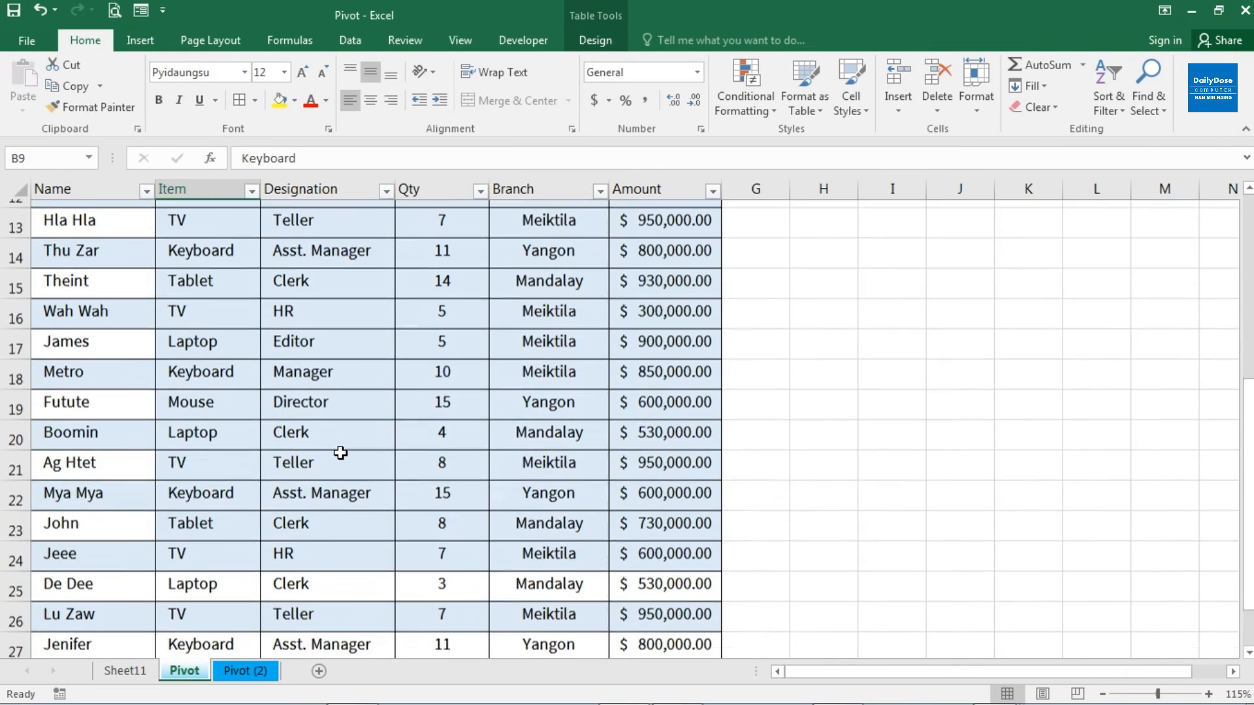
pyautogui.scroll(-1, 340, 452)
pyautogui.scroll(5, 339, 452)
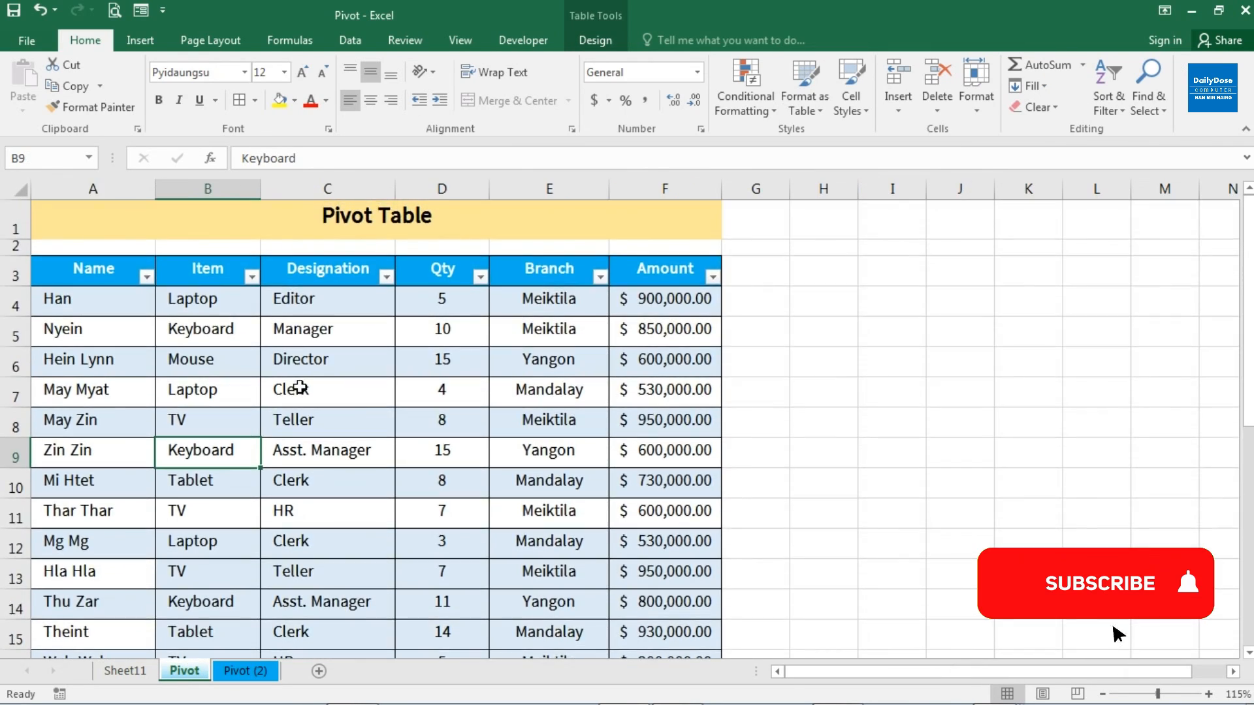
pyautogui.click(300, 387)
pyautogui.click(451, 452)
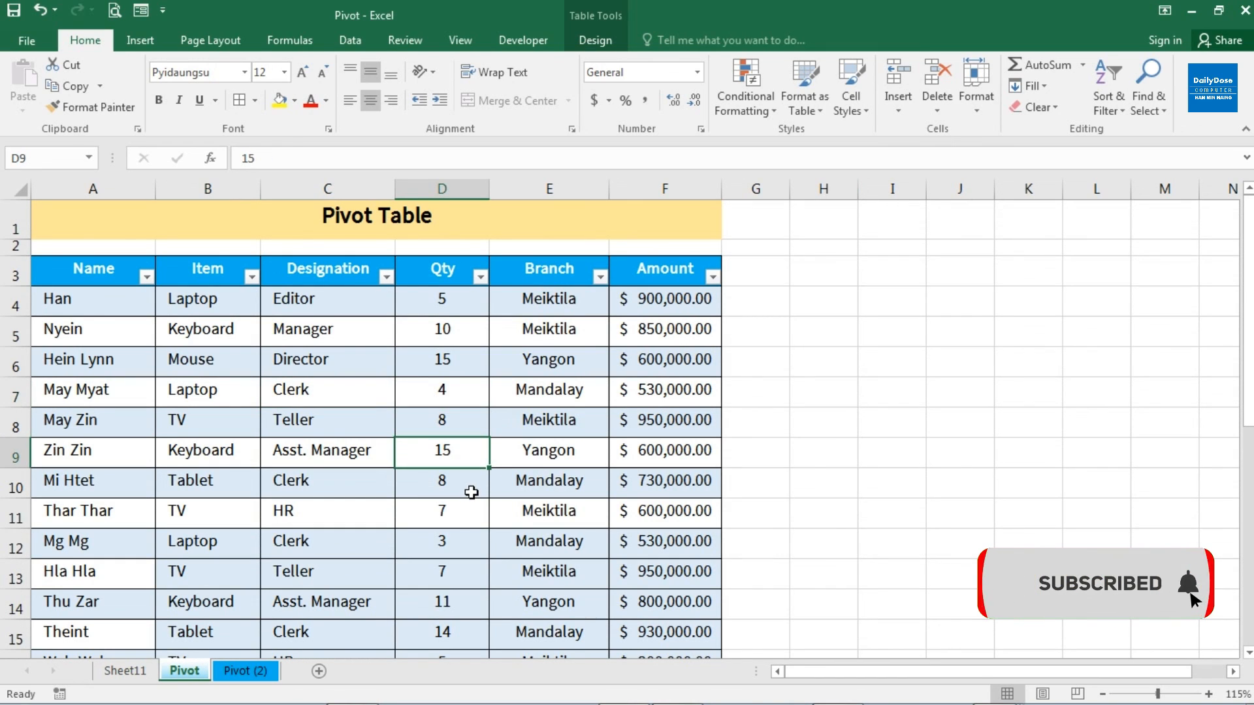